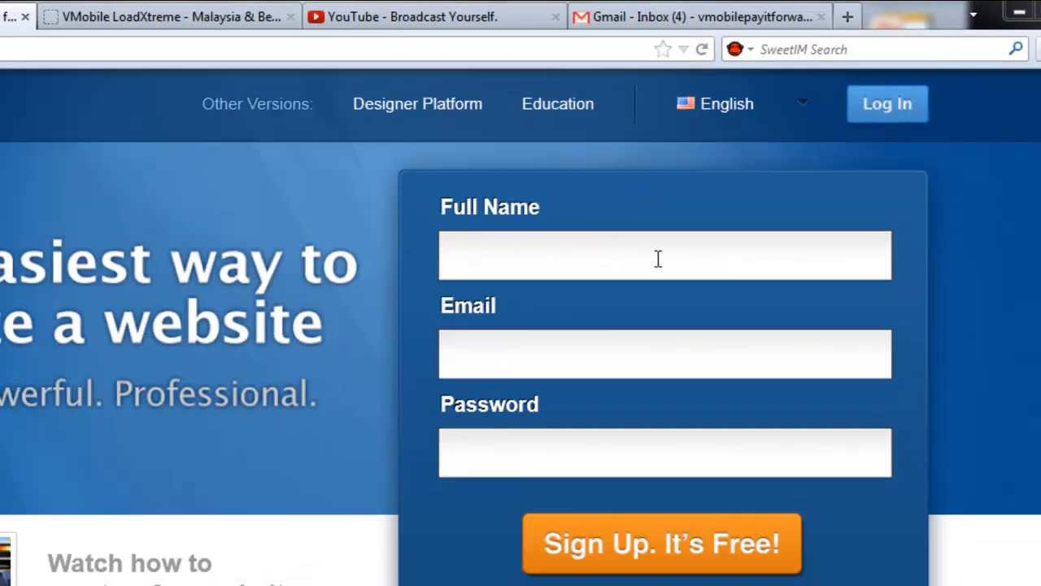
# Fill the sign-up form with full name VMobile PayItForward, the account e-mail address and a password.
pyautogui.click(655, 256)
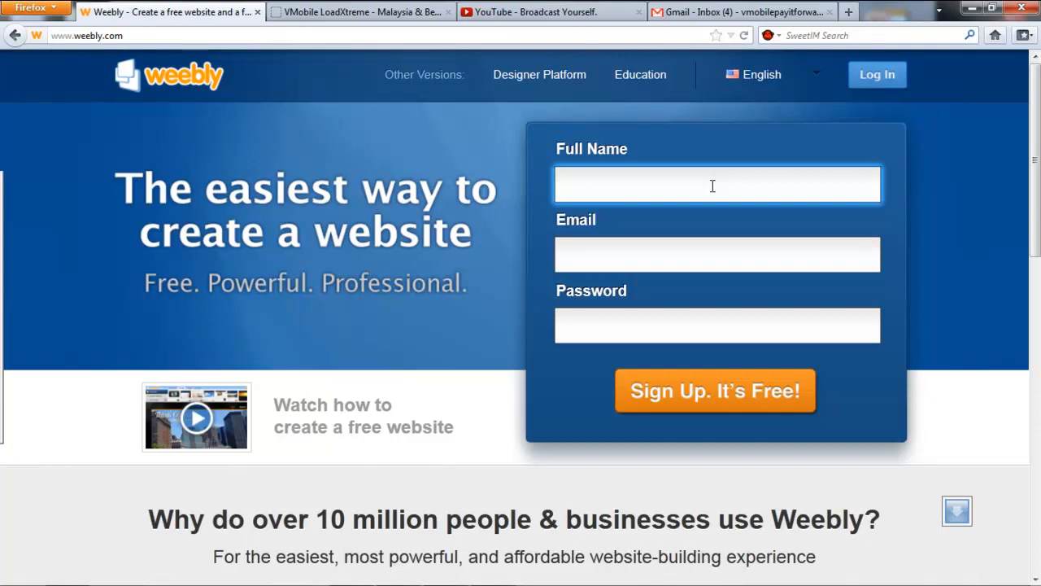
pyautogui.write('VMobile Pa')
pyautogui.press('BackSpace')
pyautogui.write('ayitForward')
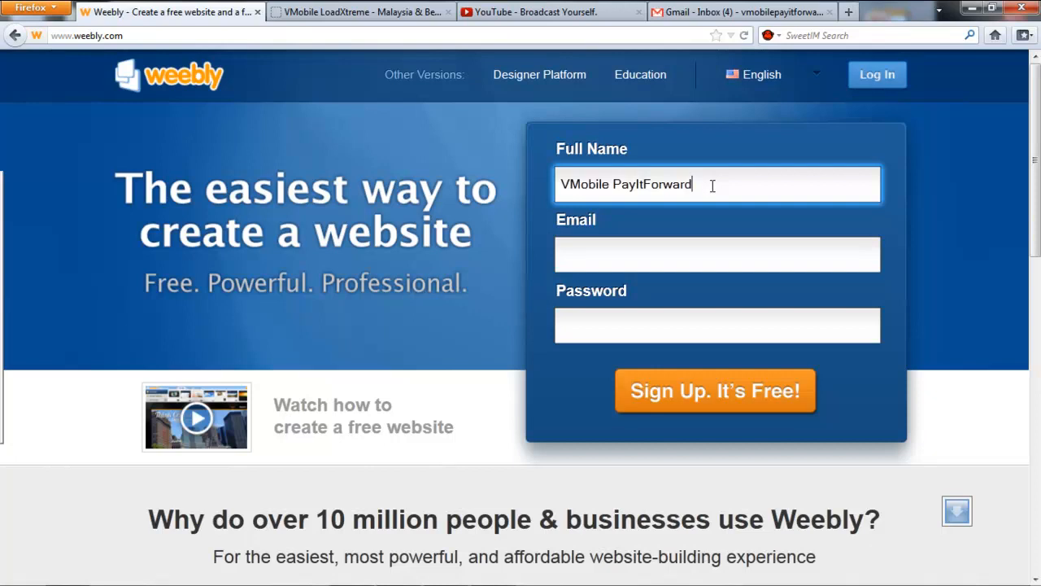
pyautogui.press('Tab')
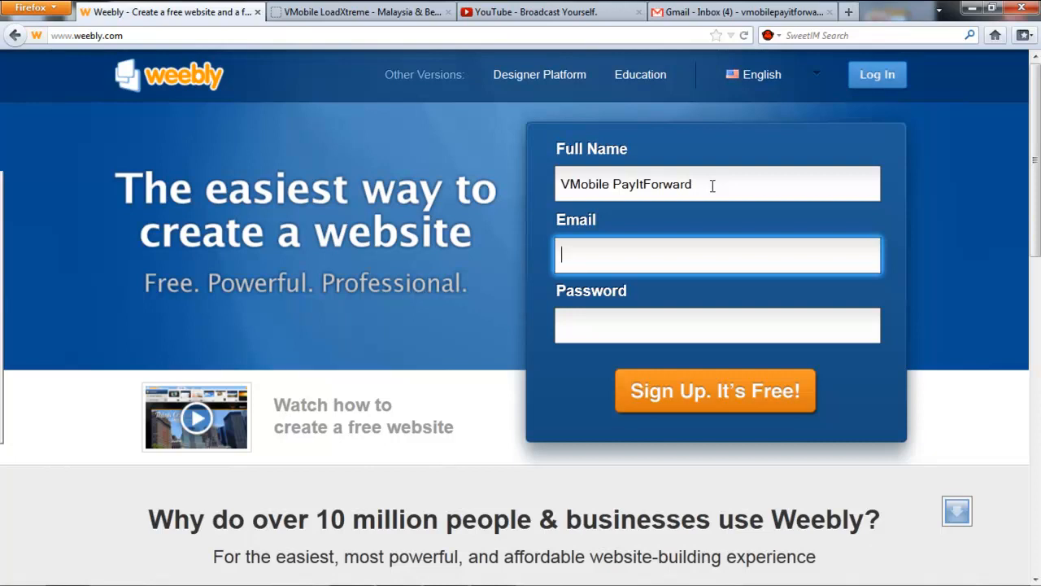
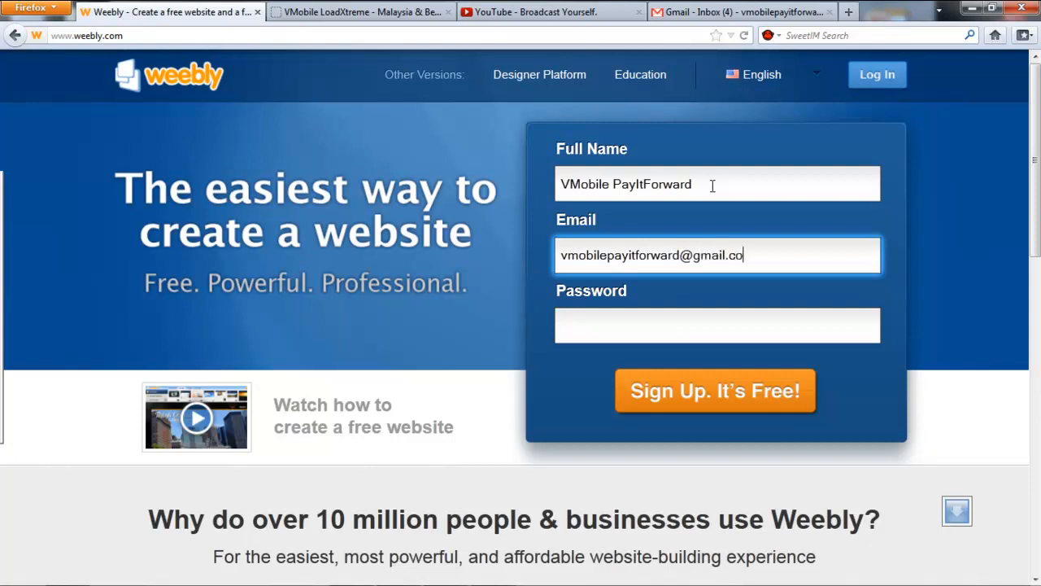
pyautogui.press('Tab')
pyautogui.write('•••••••')
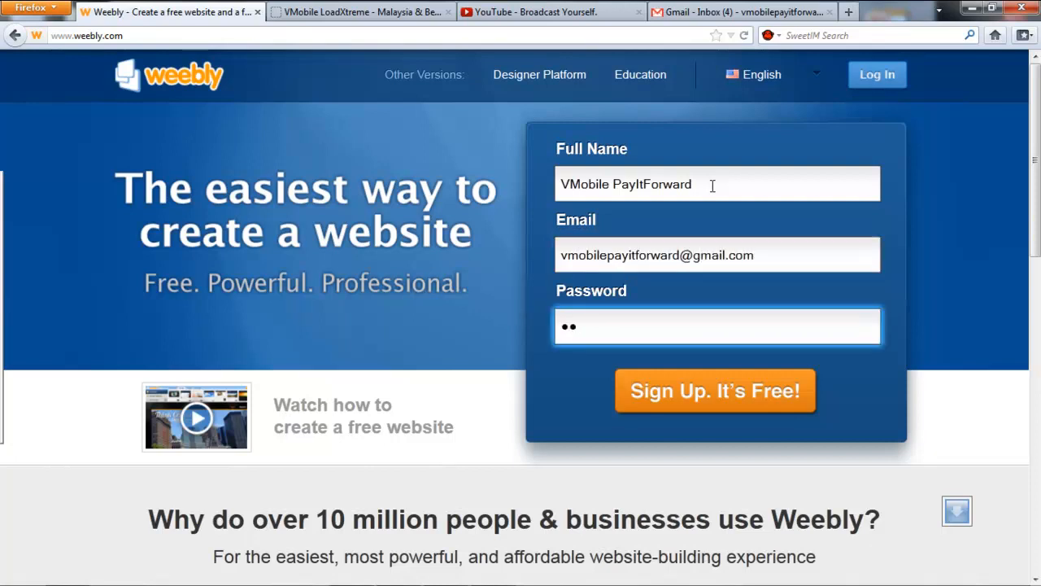
pyautogui.write('••••')
# Submit the sign-up, enter the captcha verification words, and confirm to create the account.
pyautogui.click(723, 401)
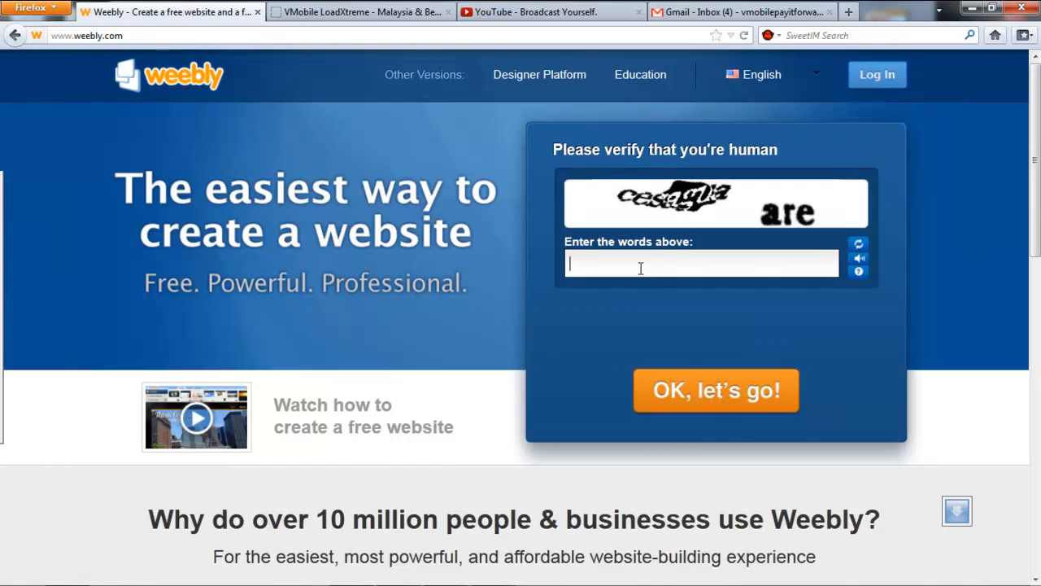
pyautogui.write('cesagua are')
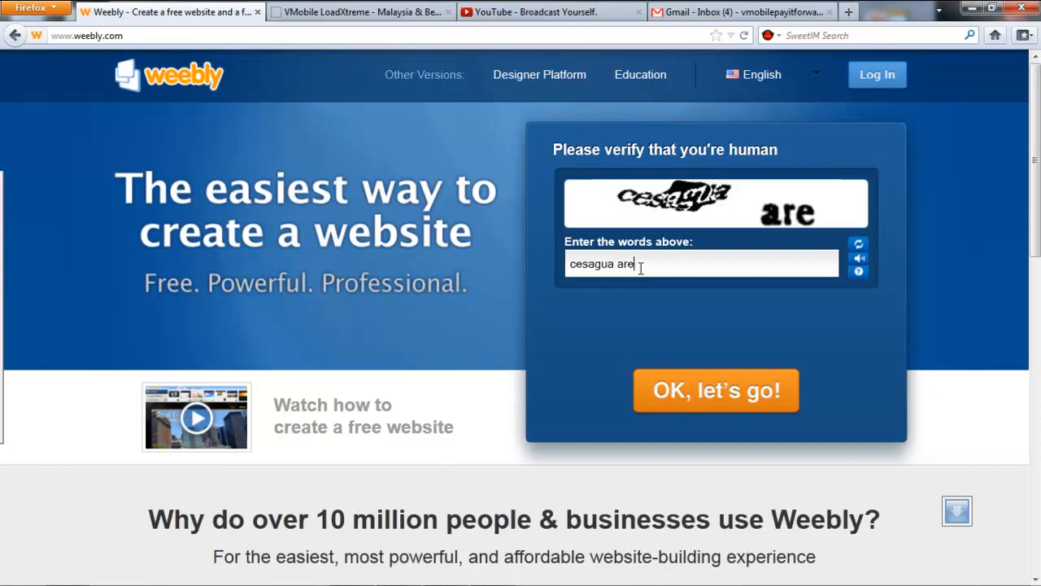
pyautogui.click(714, 397)
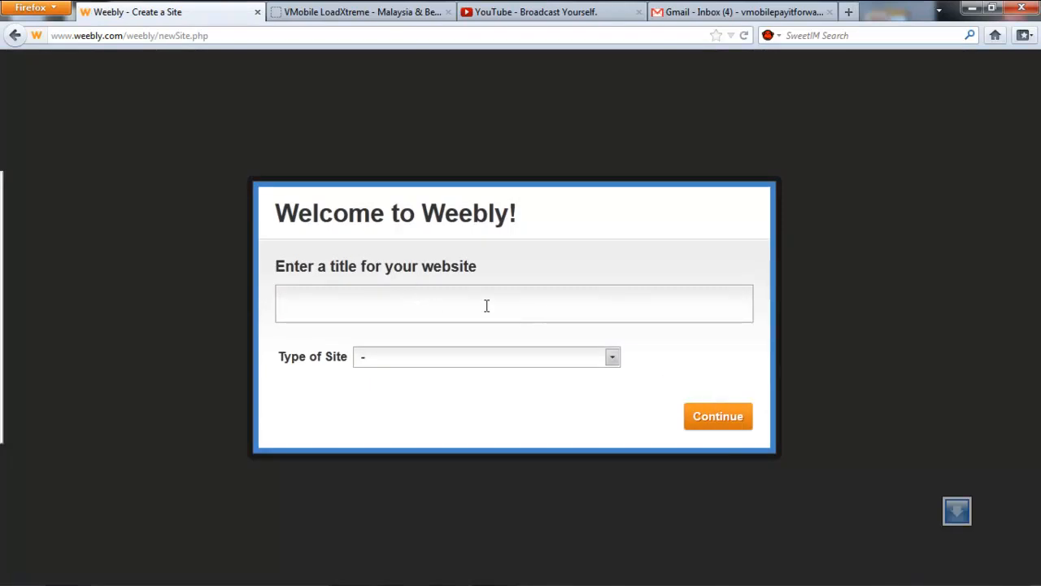
# Title the site 'VMobile Team PayItForward', with type Business and category Other, and continue.
pyautogui.write('VMobile')
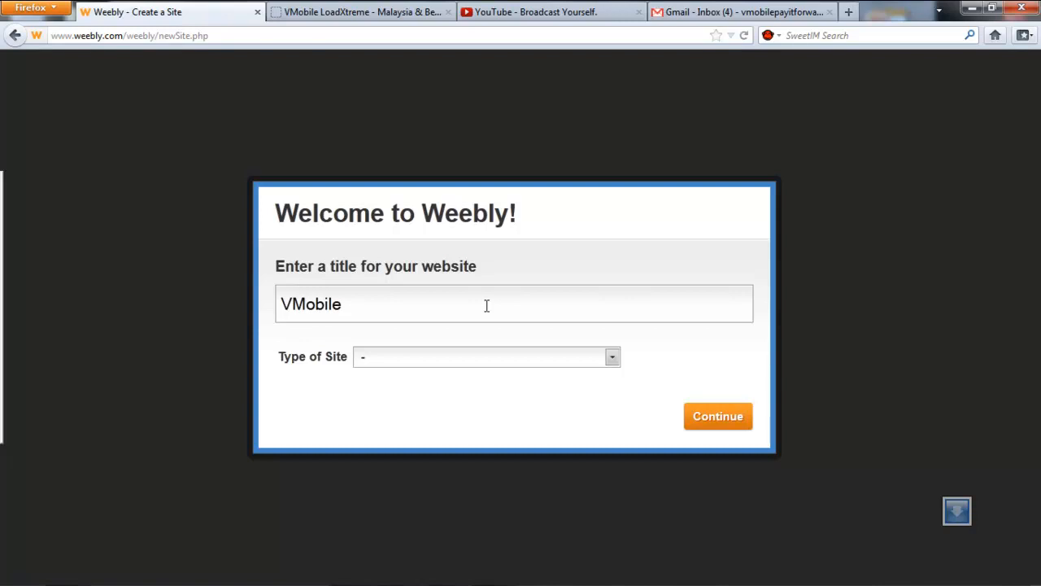
pyautogui.write(' Team PayIt')
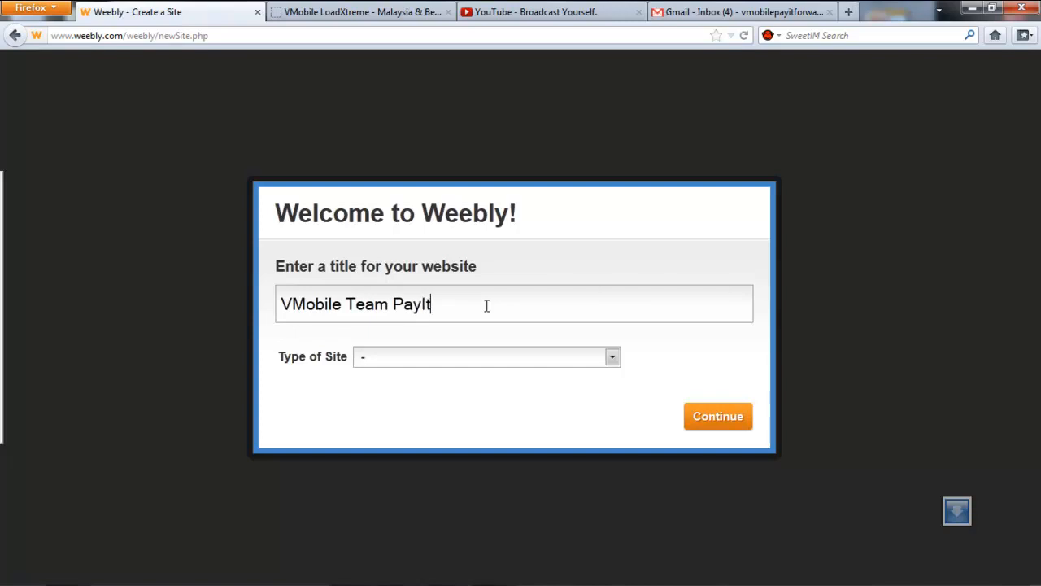
pyautogui.write('Forward')
pyautogui.click(596, 370)
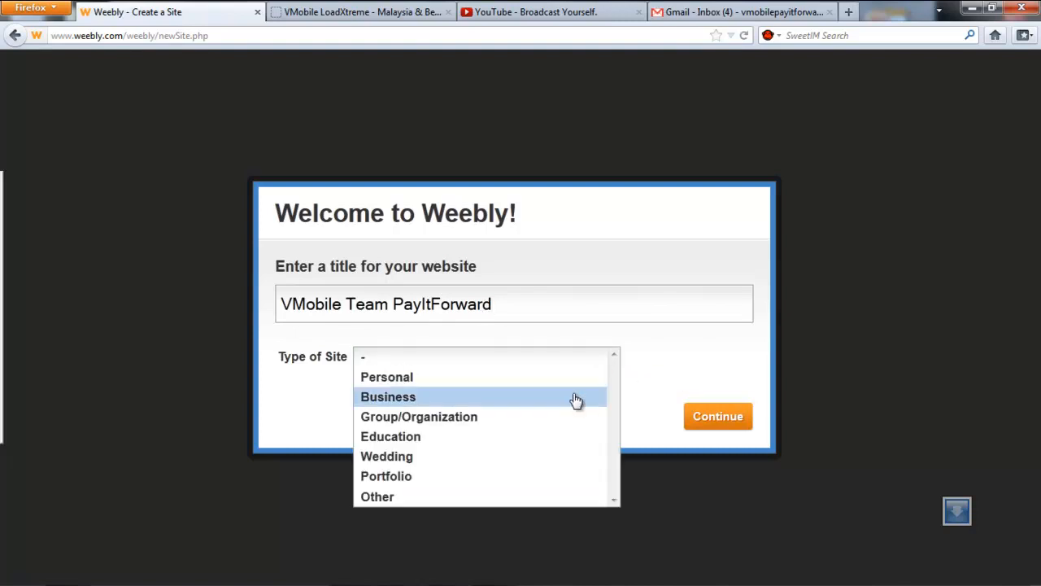
pyautogui.click(564, 405)
pyautogui.click(572, 383)
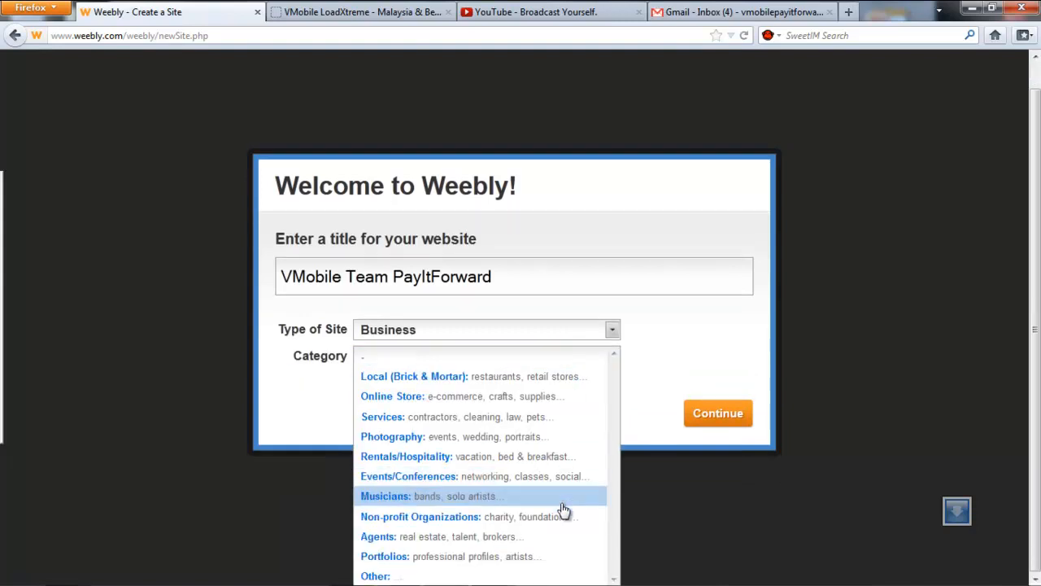
pyautogui.click(551, 575)
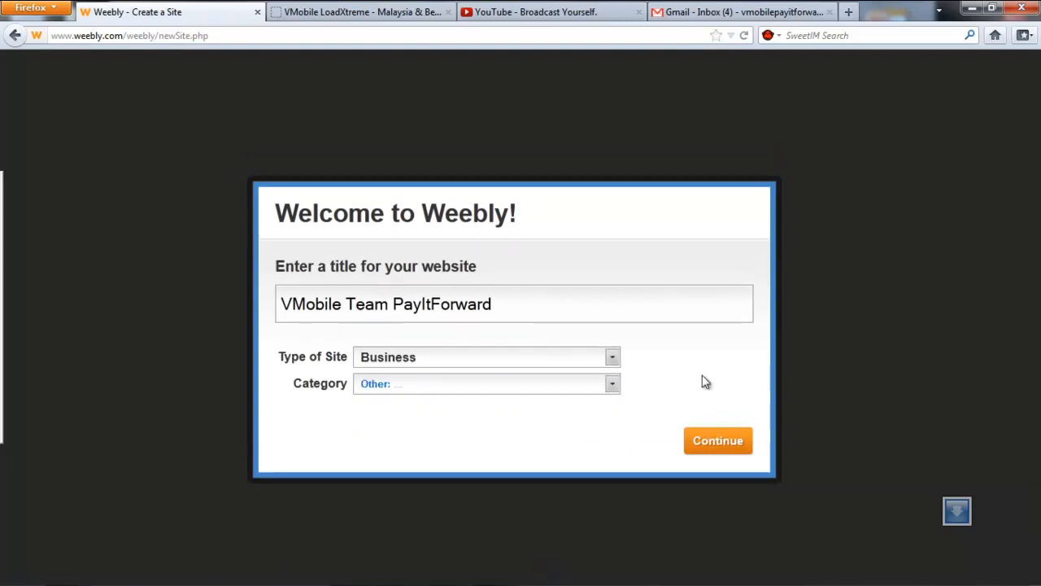
pyautogui.click(723, 451)
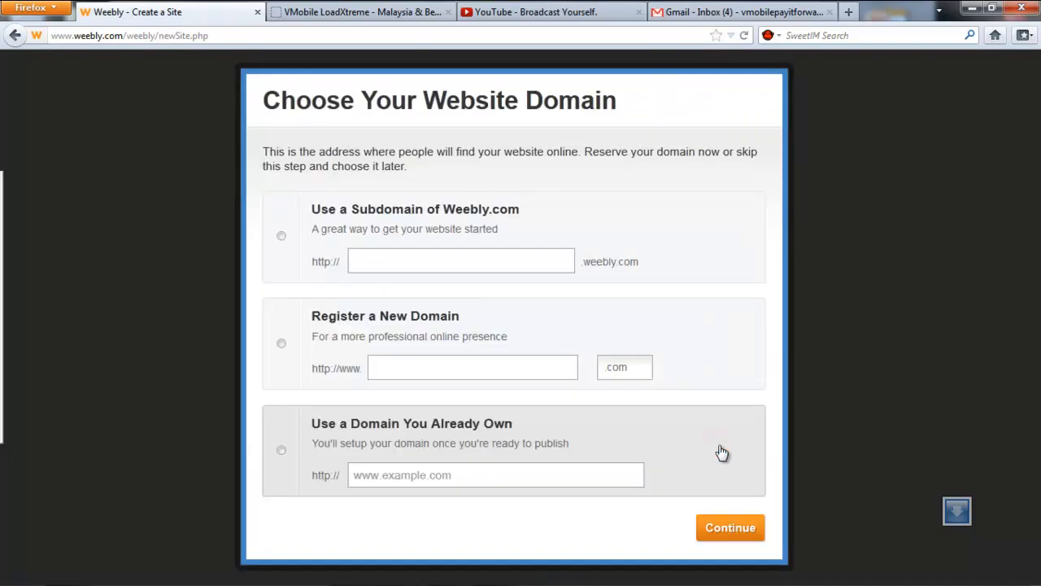
# Claim the free subdomain vmobileteampayitforward.weebly.com and continue into the site editor.
pyautogui.click(535, 257)
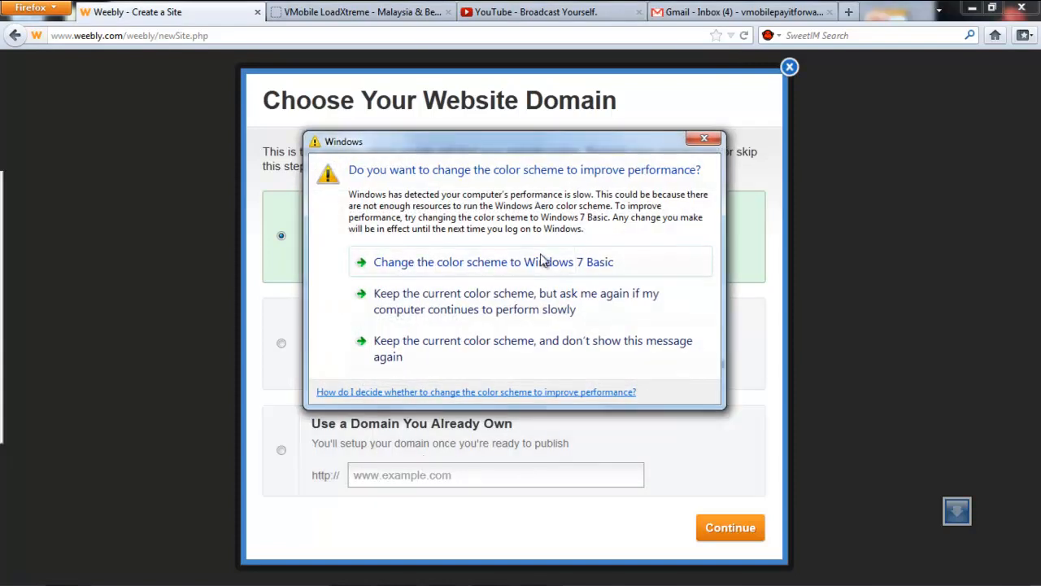
pyautogui.click(705, 137)
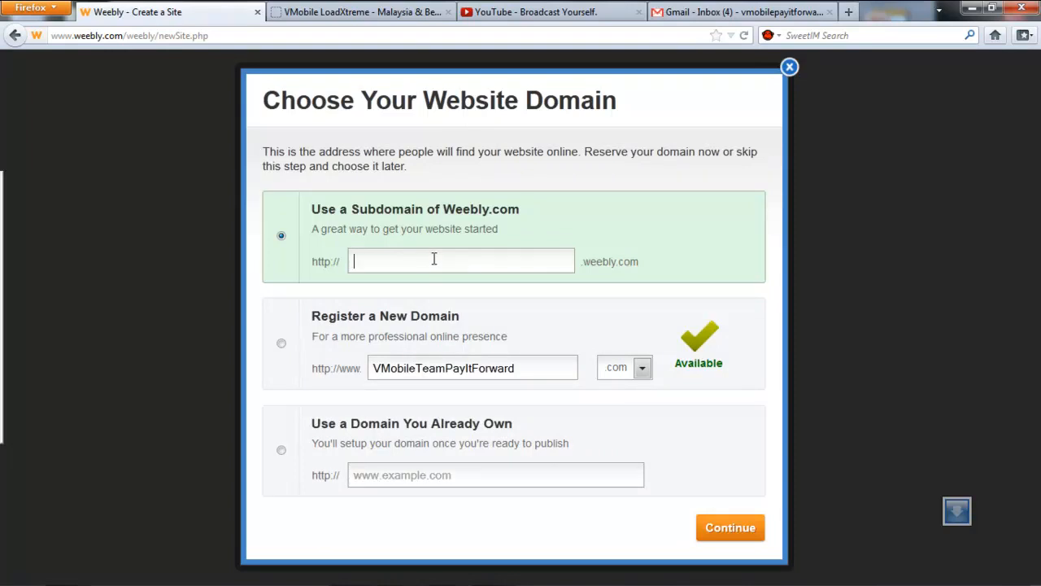
pyautogui.write('vmobilep')
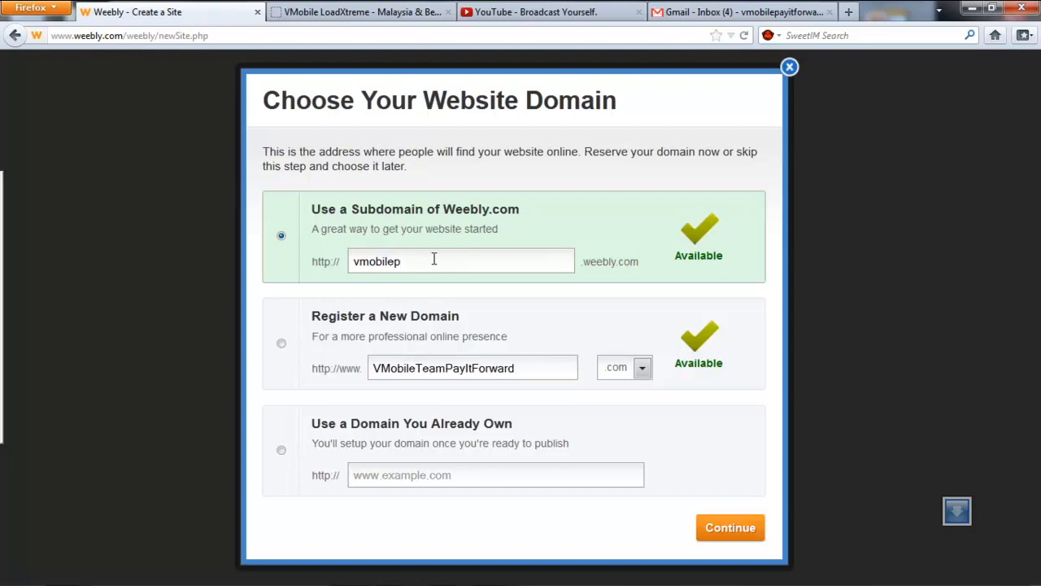
pyautogui.press('BackSpace')
pyautogui.write('teampay')
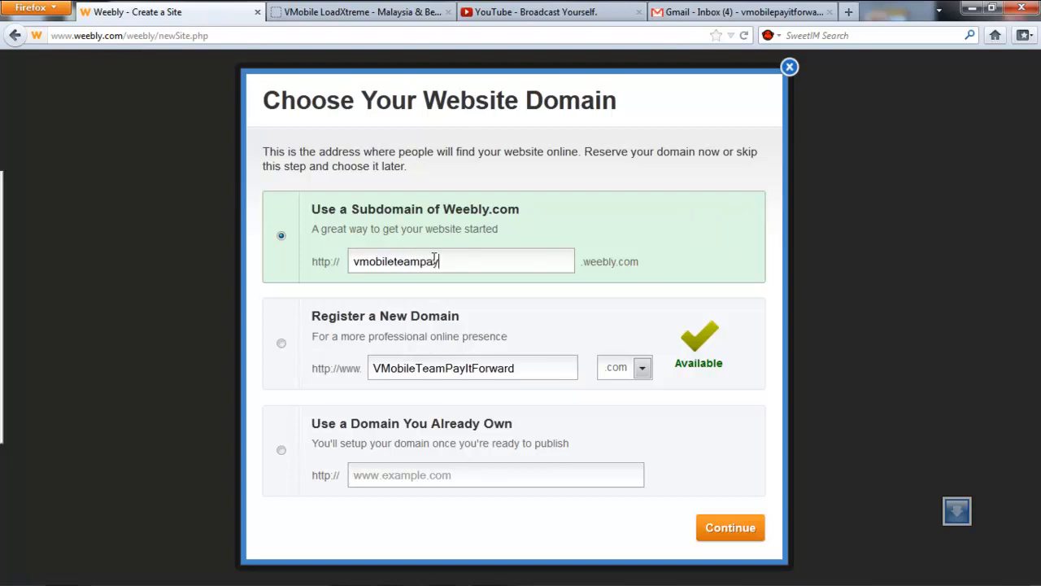
pyautogui.write('itforward')
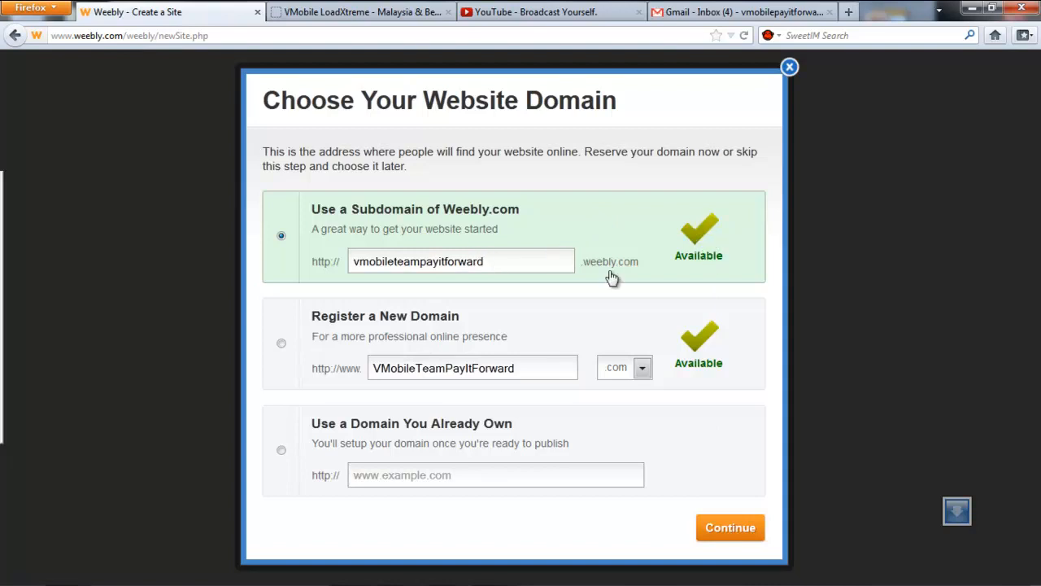
pyautogui.click(736, 530)
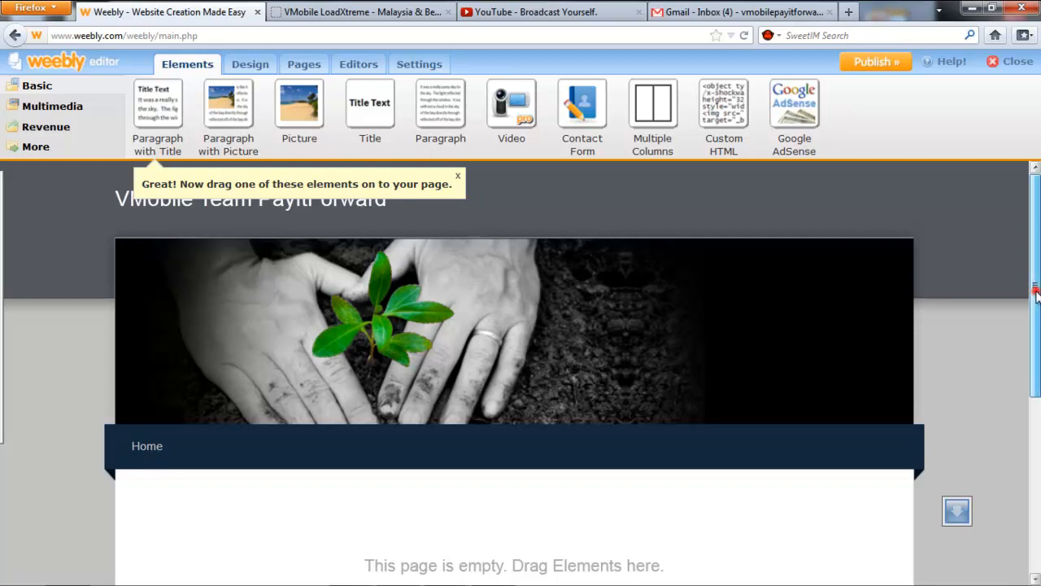
# Scroll over the empty Home page, then bring up the Design theme gallery.
pyautogui.moveTo(1036, 297)
pyautogui.mouseDown()
pyautogui.moveTo(1027, 502)
pyautogui.moveTo(1032, 277)
pyautogui.mouseUp()
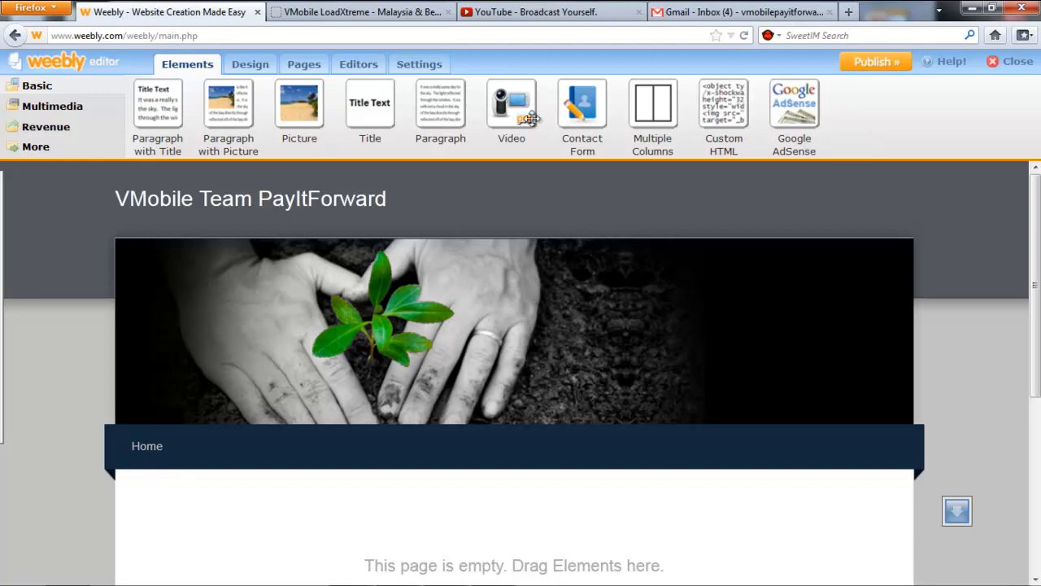
pyautogui.click(263, 72)
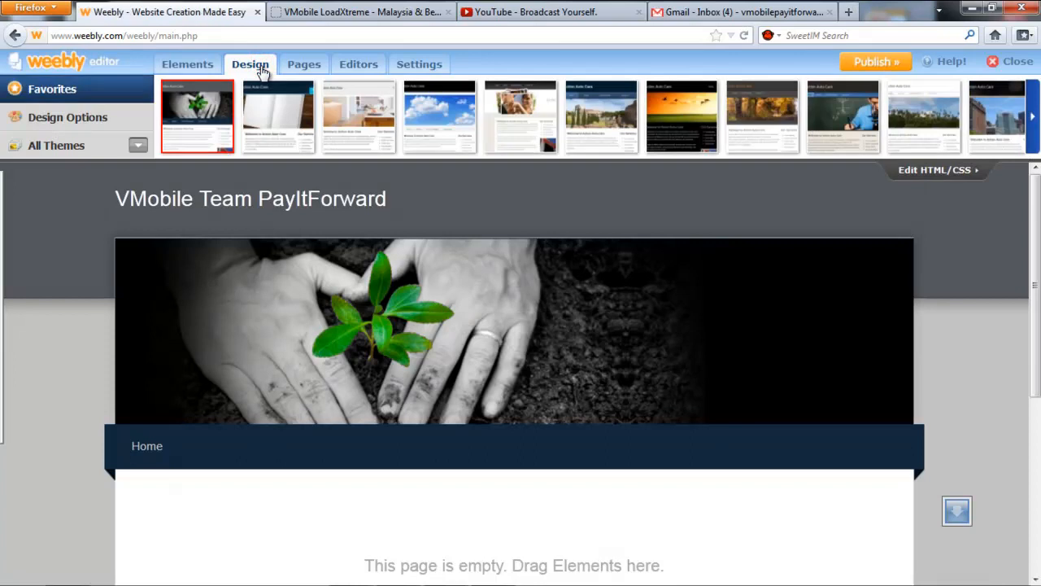
# Browse the next set of themes, the Pages and Editors views, then open Site Settings.
pyautogui.click(1033, 130)
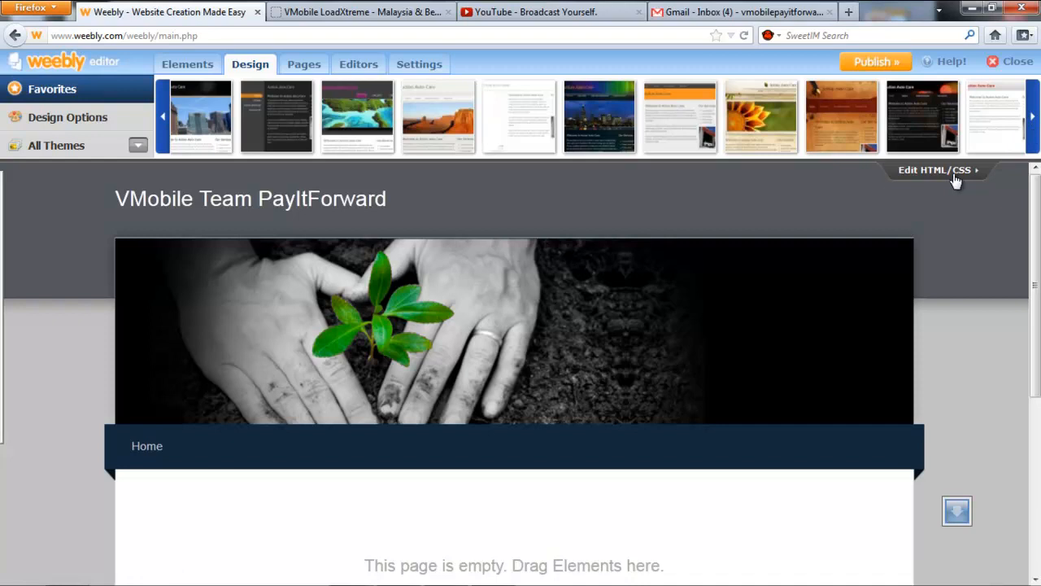
pyautogui.click(315, 67)
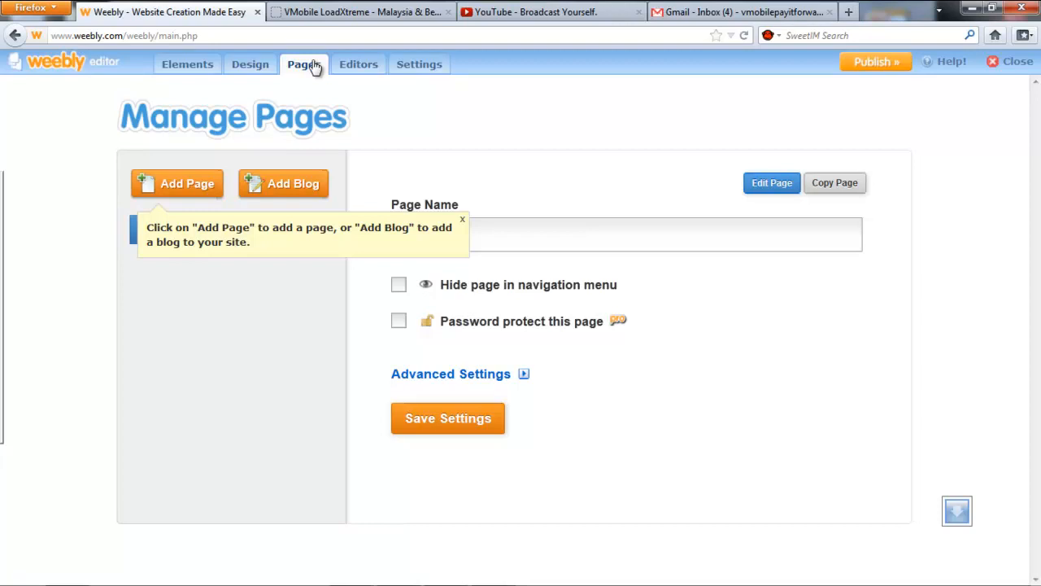
pyautogui.click(378, 65)
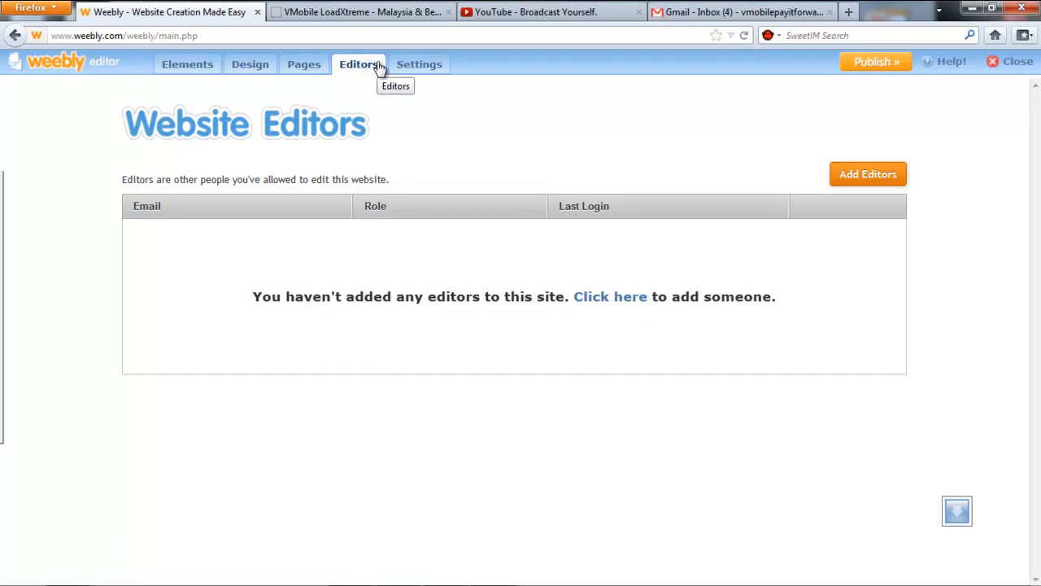
pyautogui.click(436, 68)
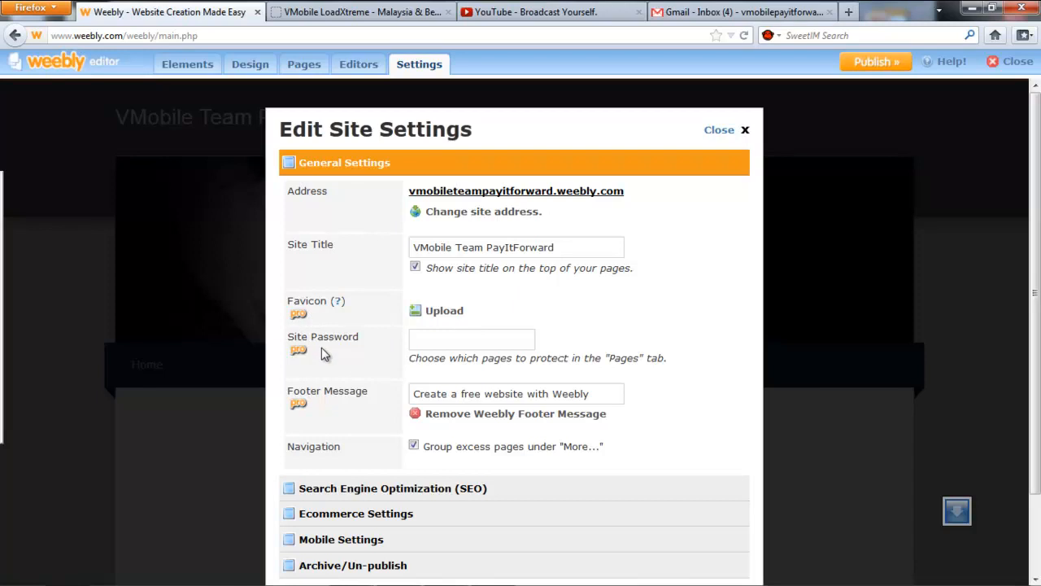
# Set SEO description 'VMobile Pay It Forward' and keywords 'Vmobile, loadxtreme, online business, e-load, greed4money'.
pyautogui.click(399, 492)
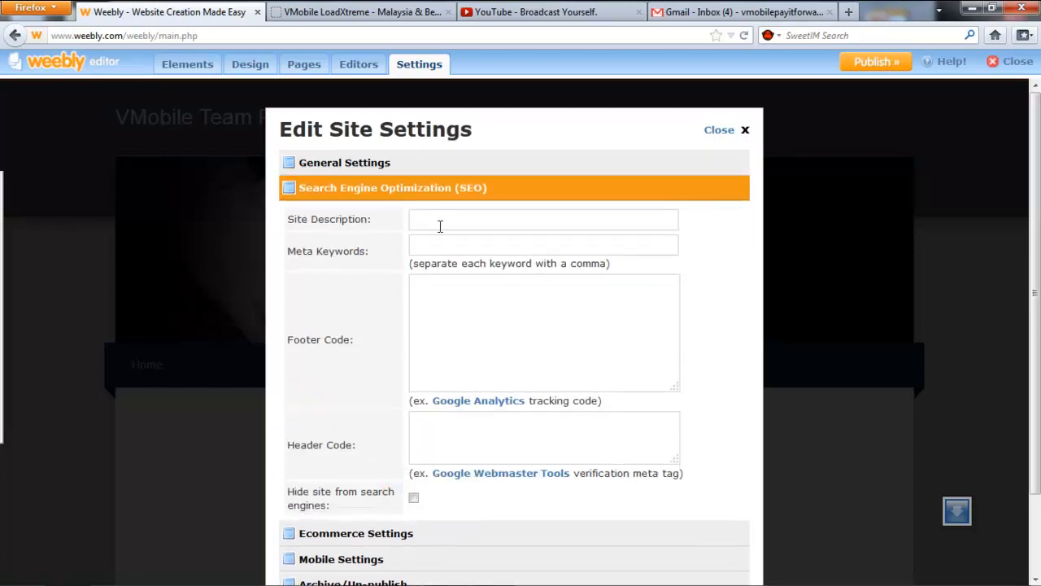
pyautogui.click(439, 226)
pyautogui.write('VMobile Pay It Forward')
pyautogui.press('Tab')
pyautogui.write('Vmobile, loadxtreme, online business, e-l')
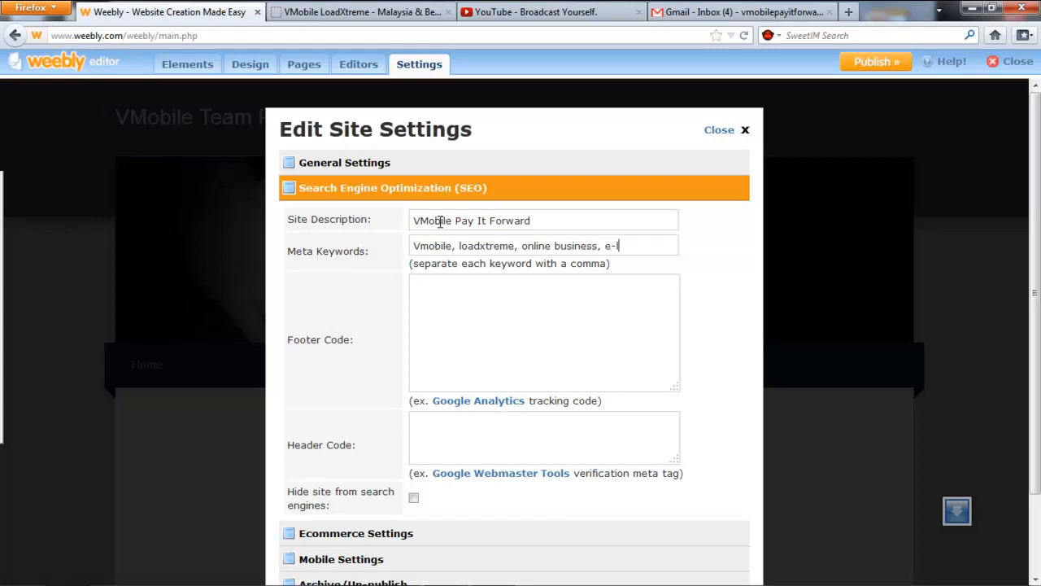
pyautogui.write('oad, greed4money')
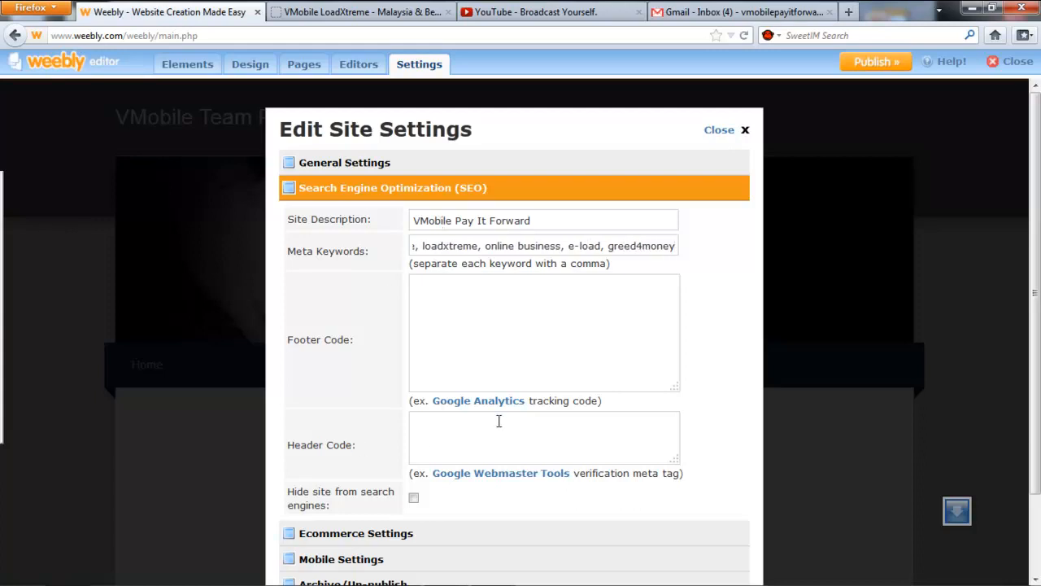
pyautogui.scroll(-2, 500, 426)
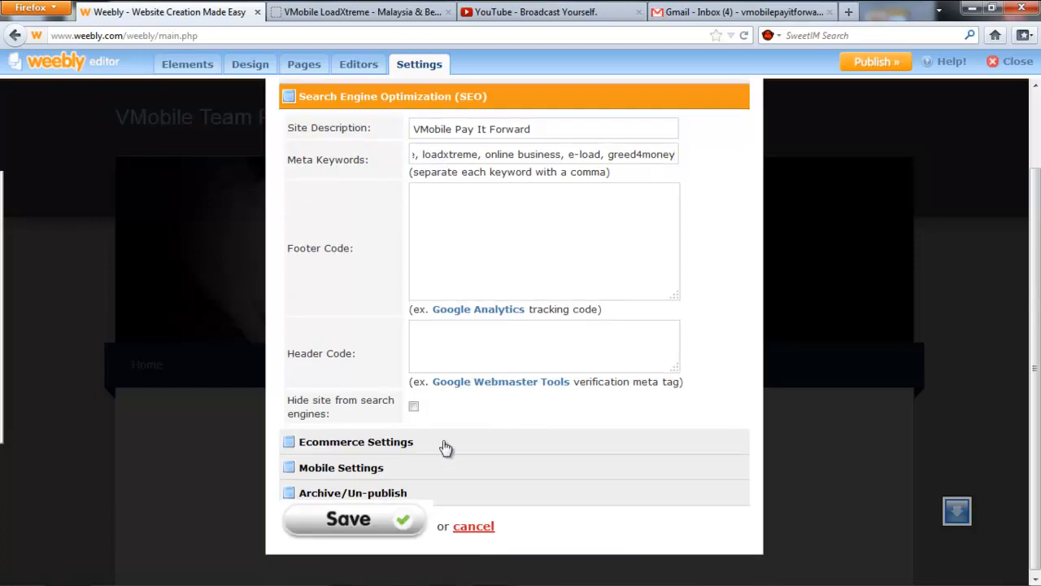
# Keep the merchant account as None, review mobile and archive options, and save the settings.
pyautogui.click(399, 447)
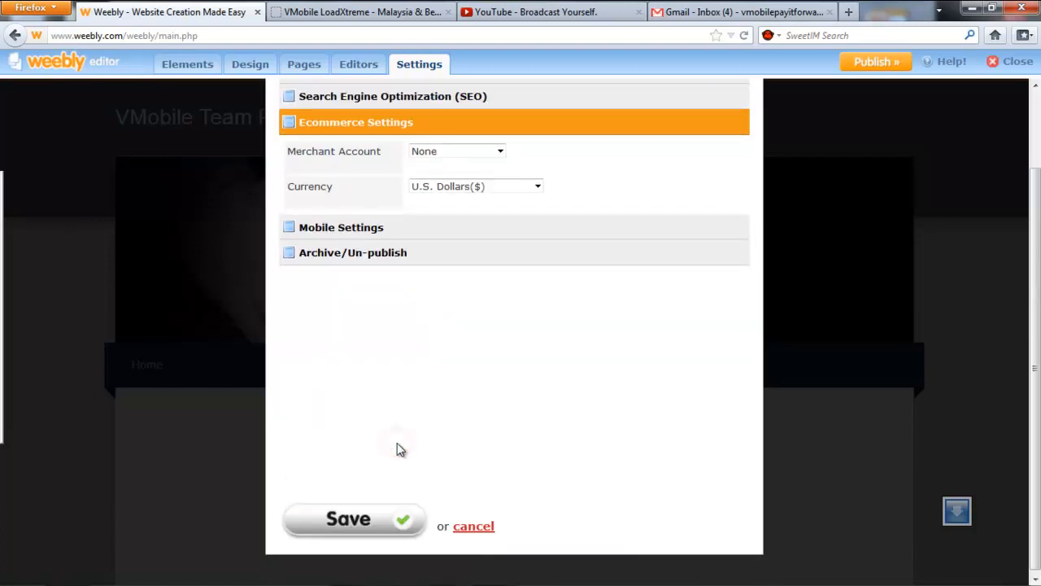
pyautogui.click(476, 152)
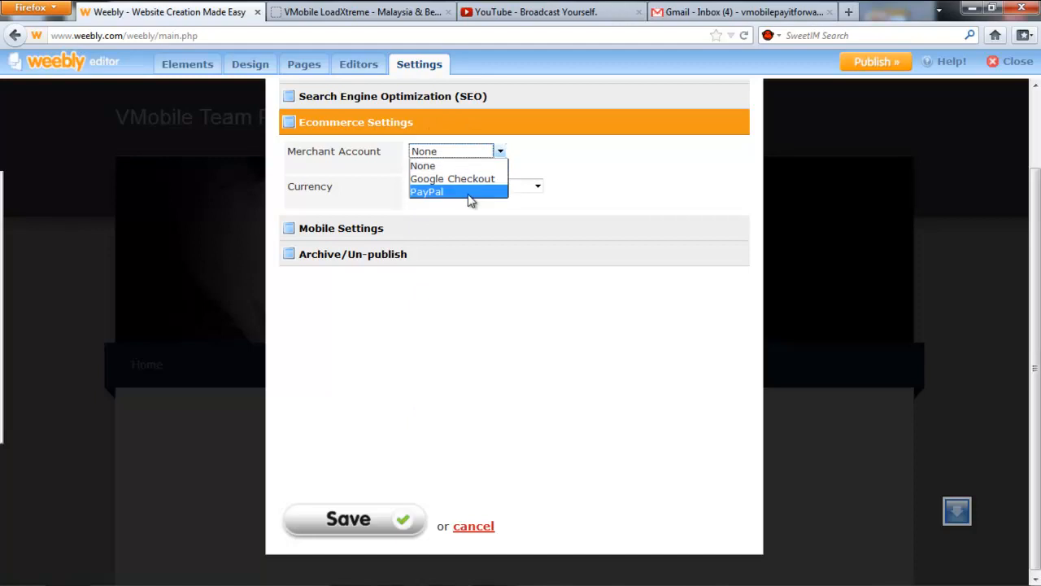
pyautogui.click(400, 226)
pyautogui.click(399, 226)
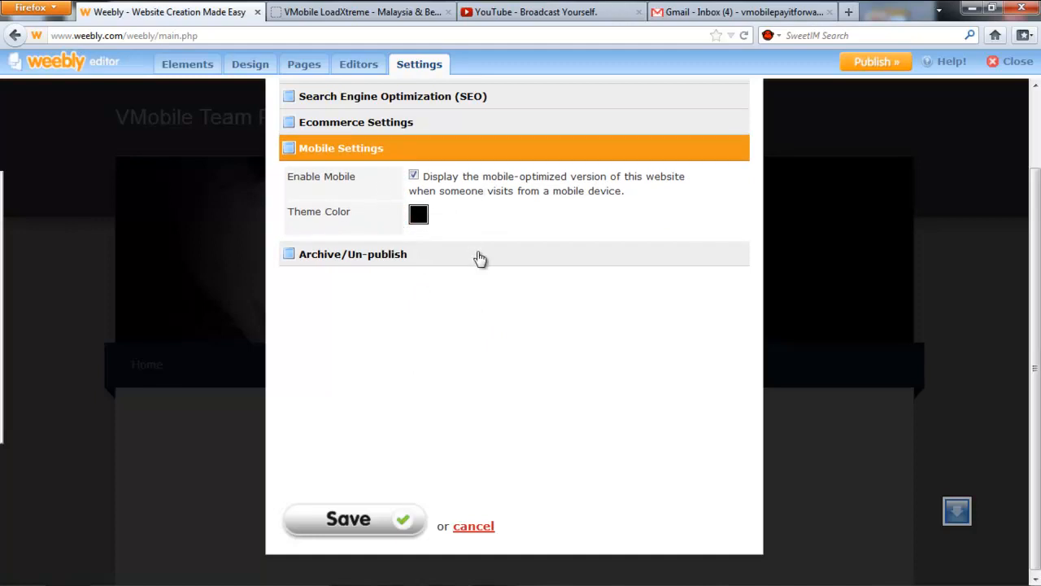
pyautogui.click(477, 253)
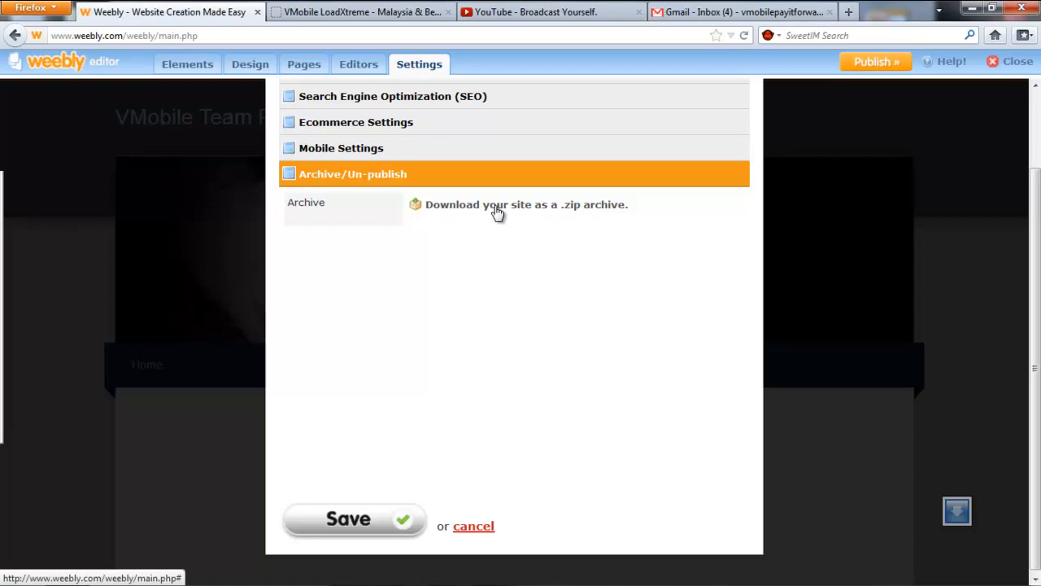
pyautogui.click(374, 525)
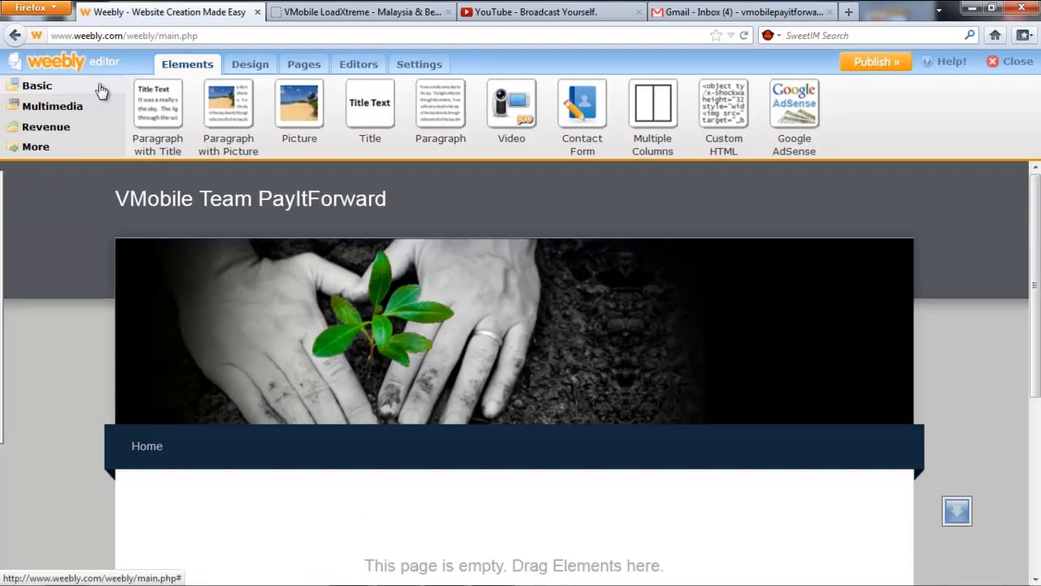
pyautogui.click(67, 111)
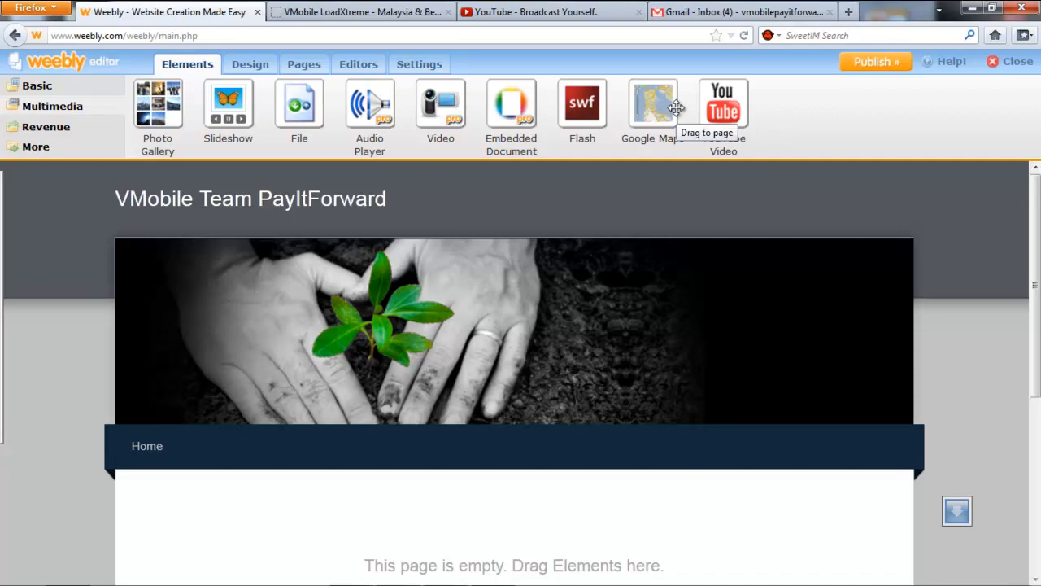
pyautogui.click(62, 129)
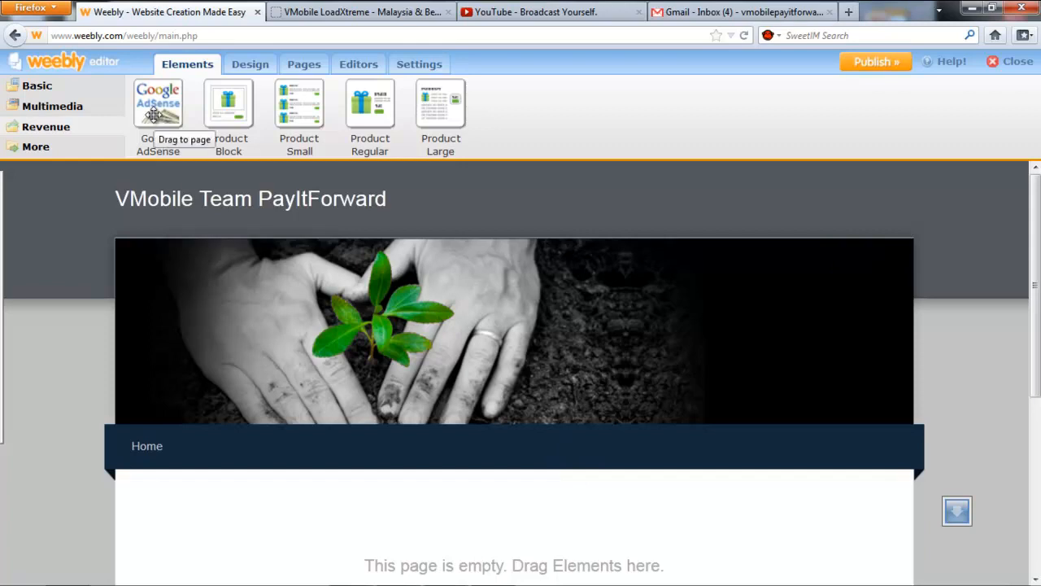
pyautogui.click(37, 147)
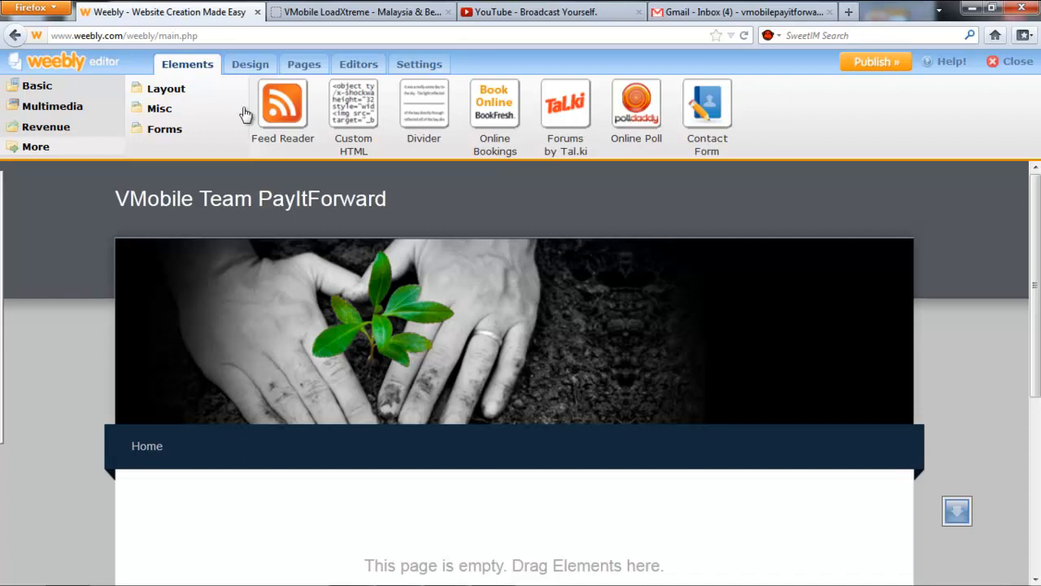
pyautogui.click(201, 112)
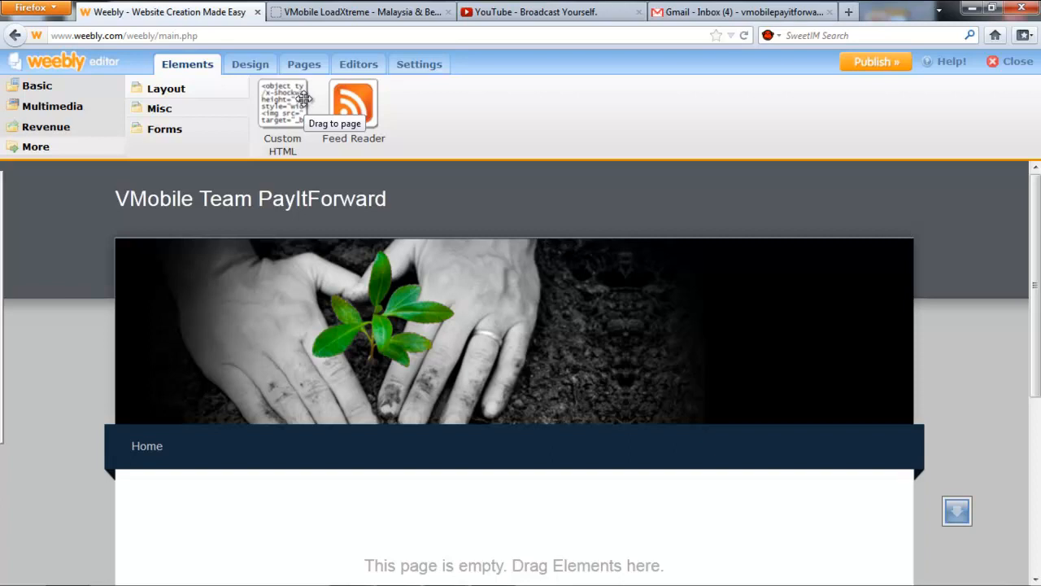
pyautogui.click(186, 130)
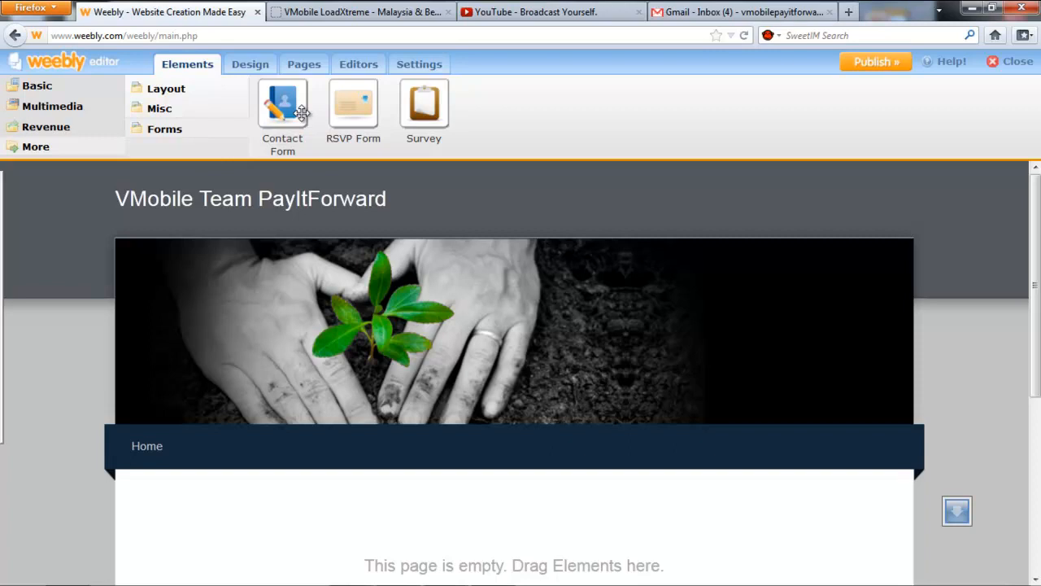
pyautogui.click(73, 88)
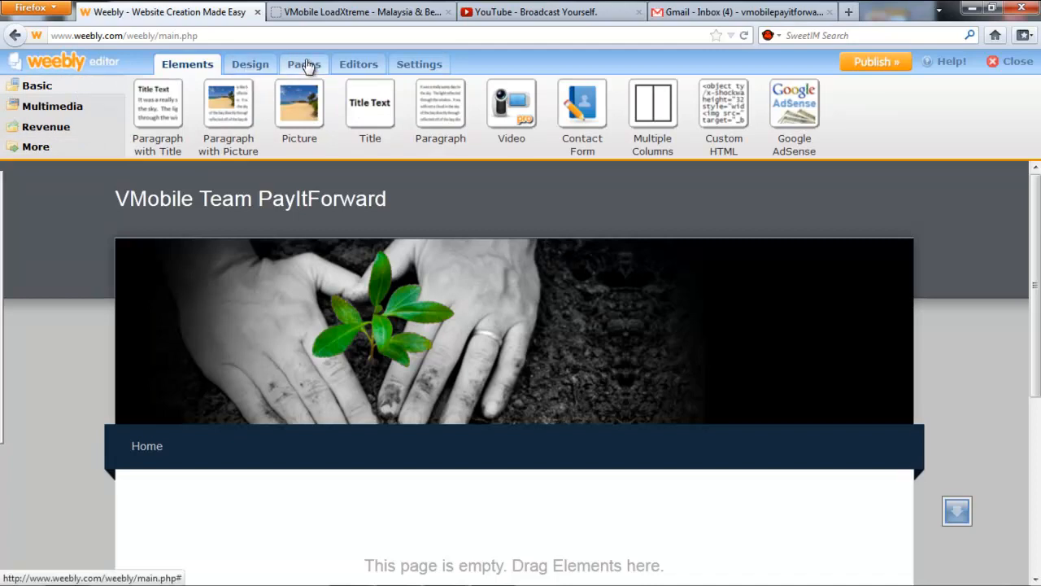
pyautogui.click(254, 68)
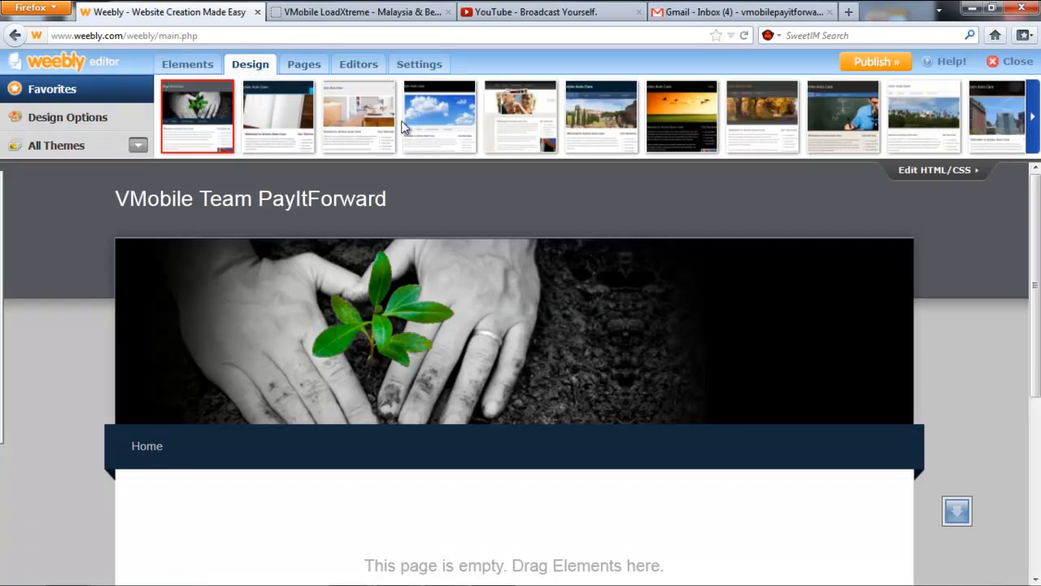
# Apply the sixth Favorites theme, the dark-blue design with the Colosseum banner.
pyautogui.click(582, 121)
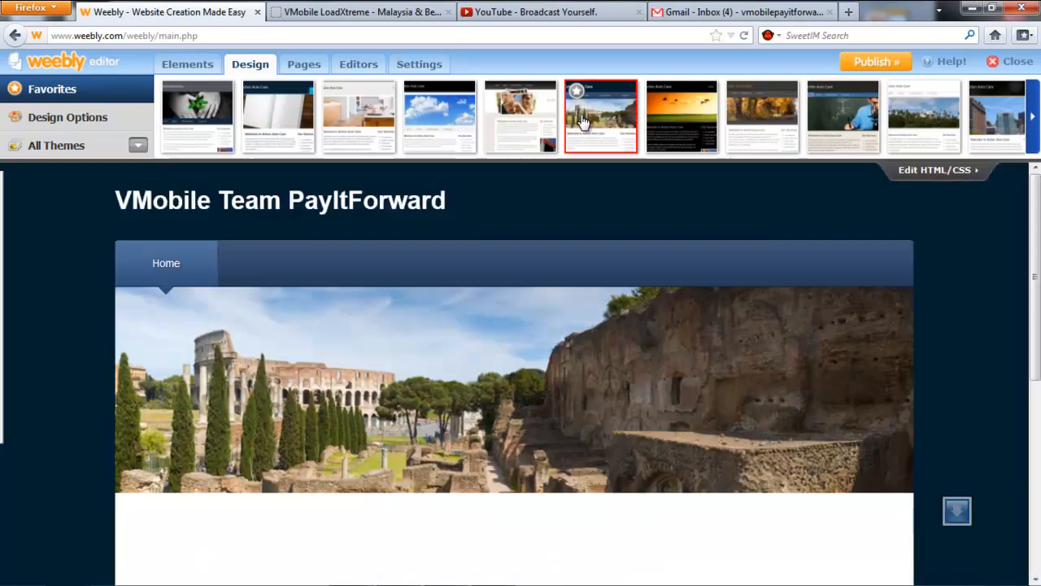
pyautogui.moveTo(1038, 293)
pyautogui.mouseDown()
pyautogui.moveTo(1038, 487)
pyautogui.moveTo(1038, 278)
pyautogui.mouseUp()
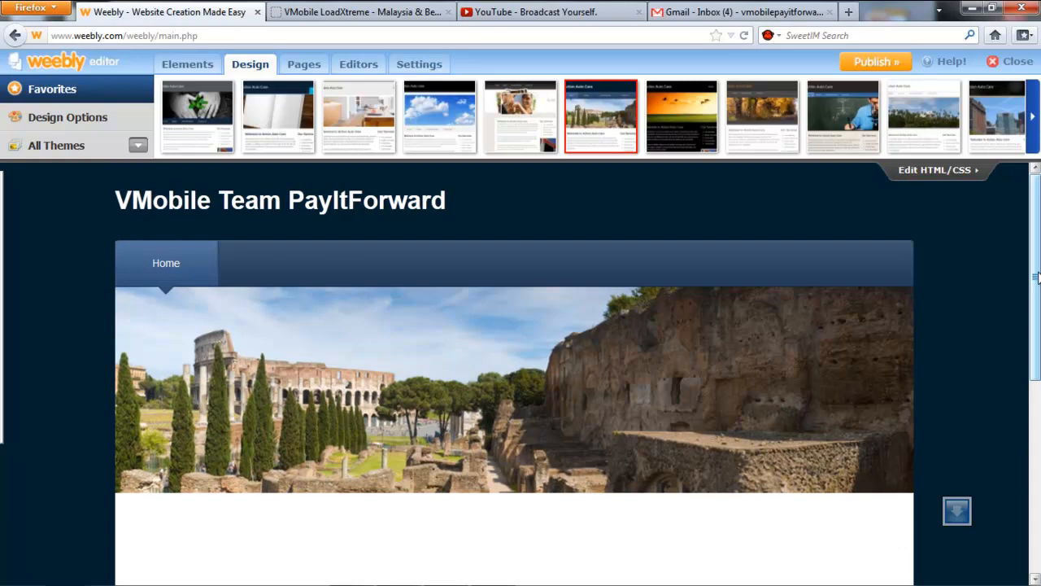
pyautogui.moveTo(206, 257)
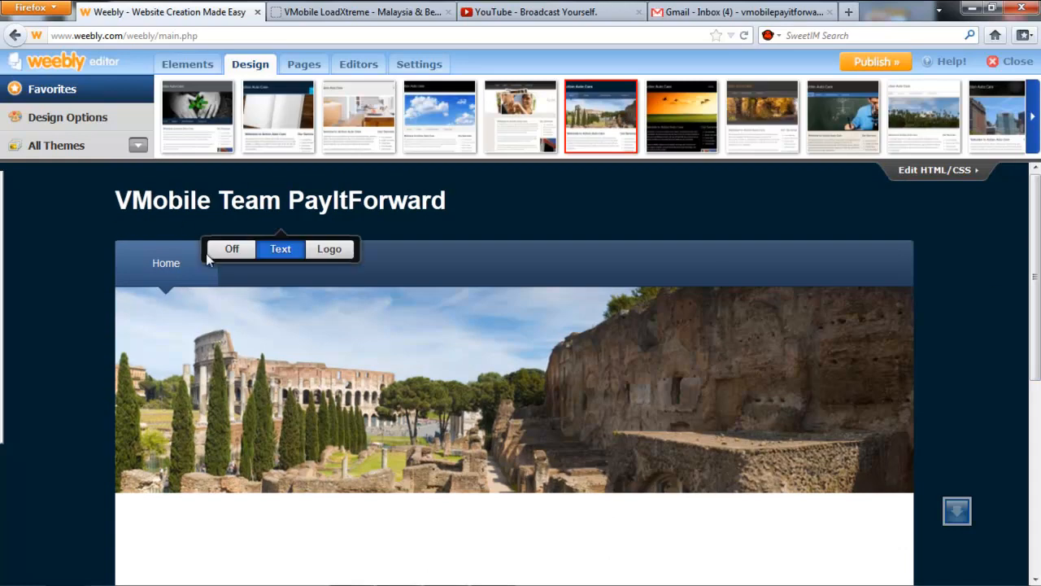
# Rename the Home page to Opportunity in the page manager.
pyautogui.click(303, 65)
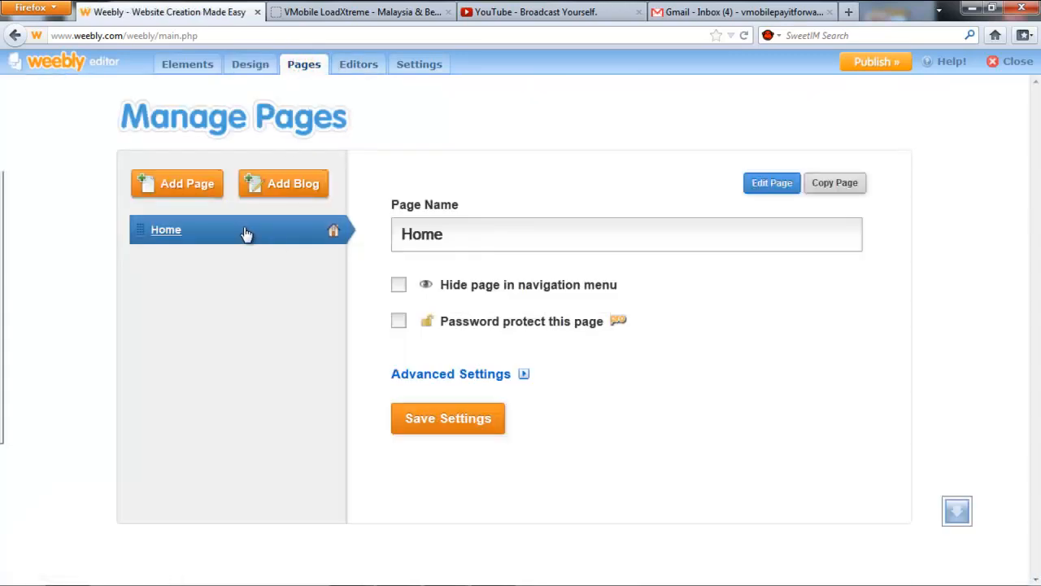
pyautogui.doubleClick(542, 236)
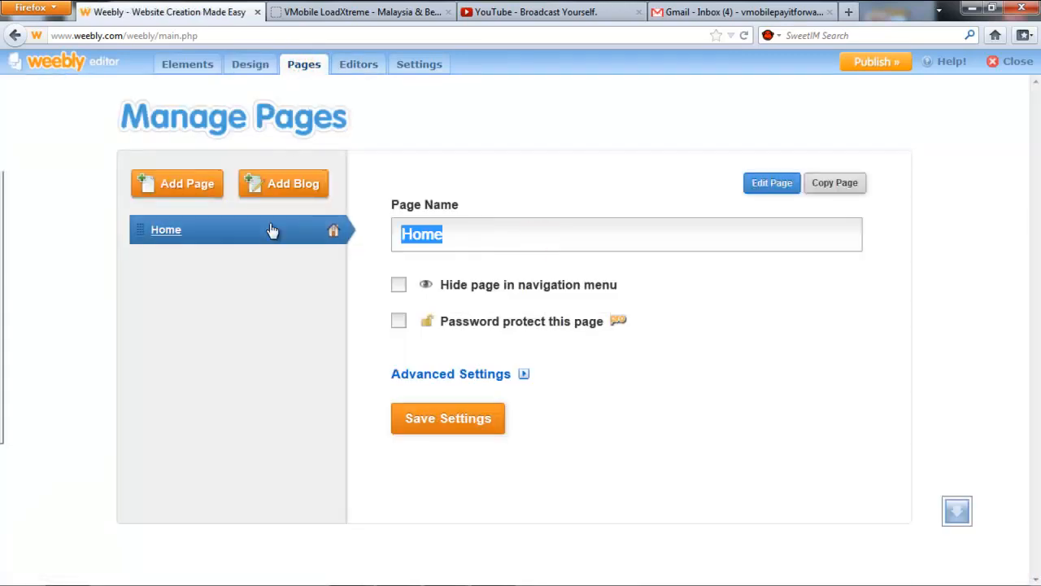
pyautogui.write('O')
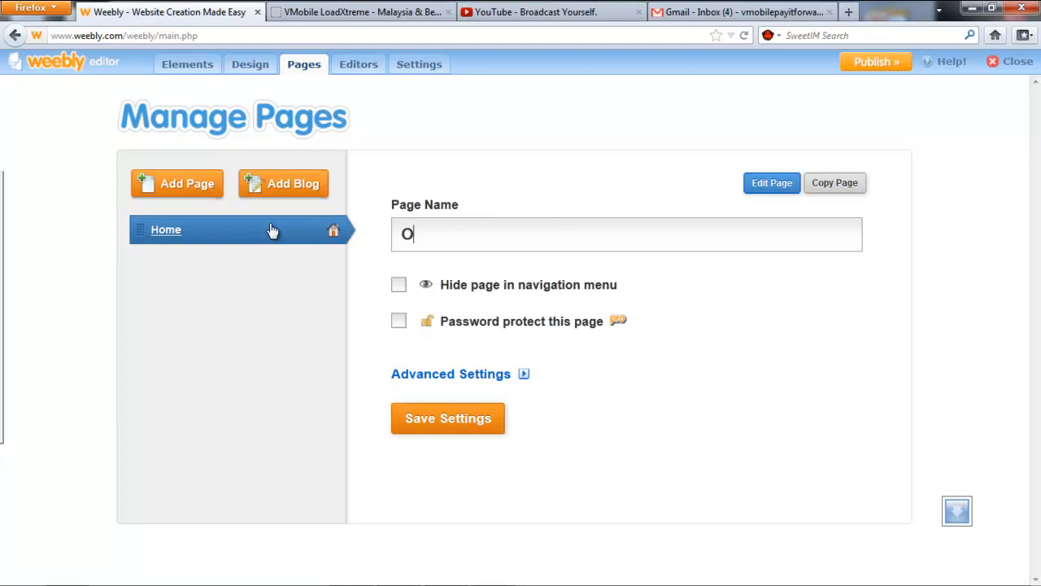
pyautogui.write('pportuniy')
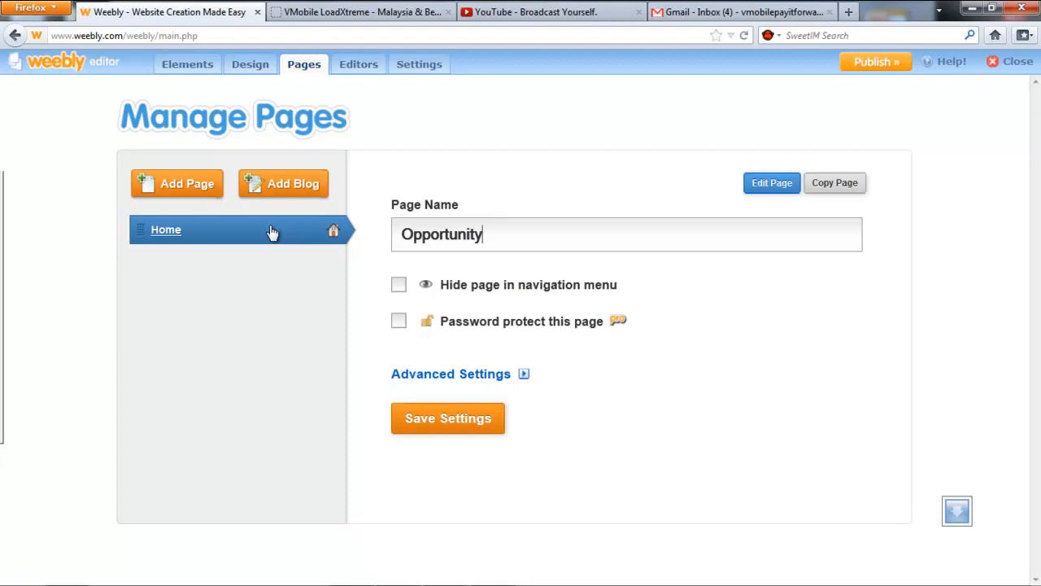
pyautogui.doubleClick(497, 232)
pyautogui.hotkey('ctrl', 'c')
# Set the page title and description to Opportunity and save the page settings.
pyautogui.click(462, 381)
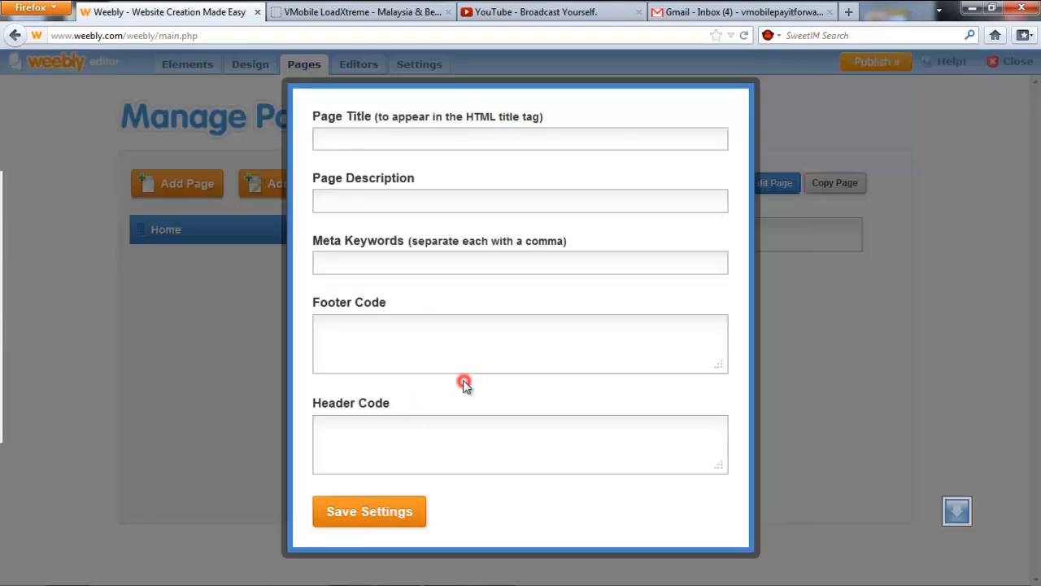
pyautogui.click(426, 134)
pyautogui.hotkey('ctrl', 'v')
pyautogui.click(413, 204)
pyautogui.hotkey('ctrl', 'v')
pyautogui.click(408, 257)
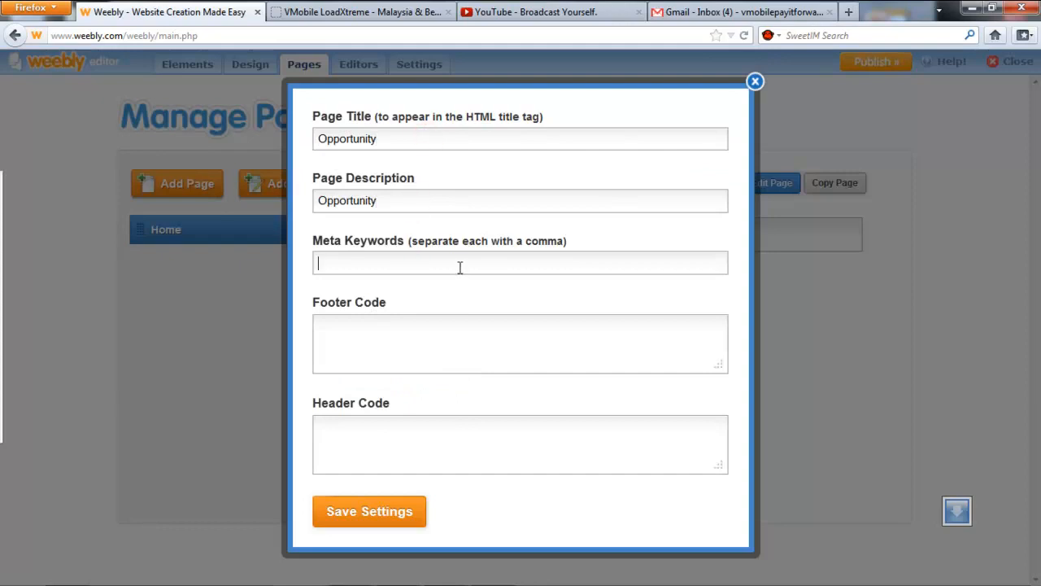
pyautogui.click(401, 513)
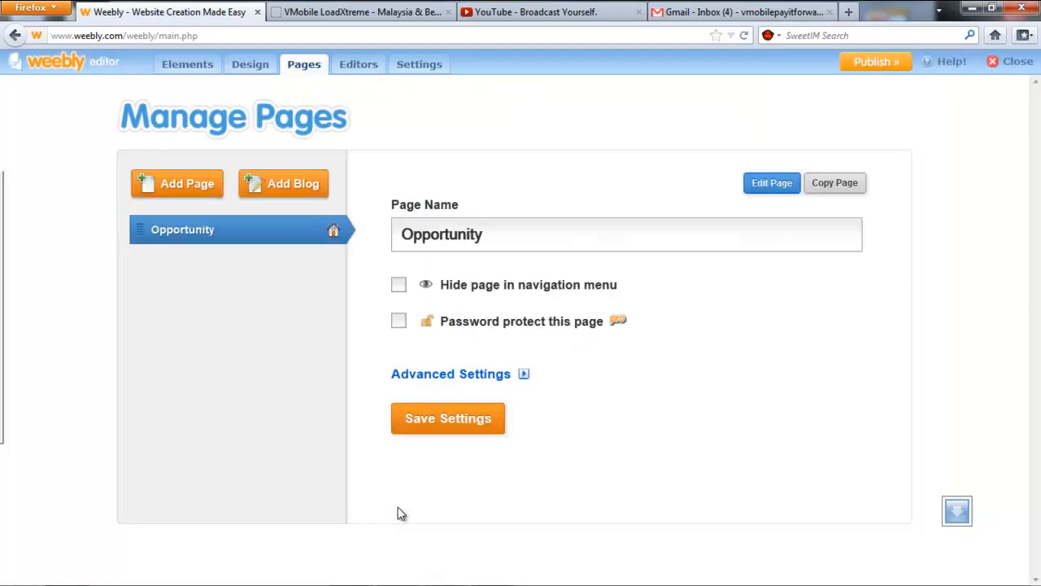
# Create a page named 'The Product' and save 'The Product' as its page title and description.
pyautogui.click(186, 186)
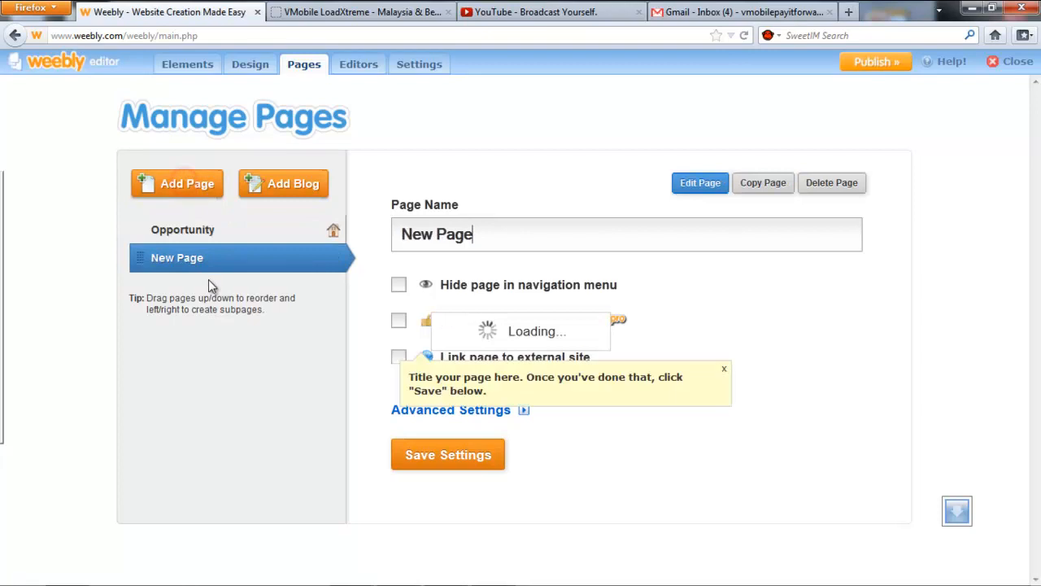
pyautogui.click(507, 236)
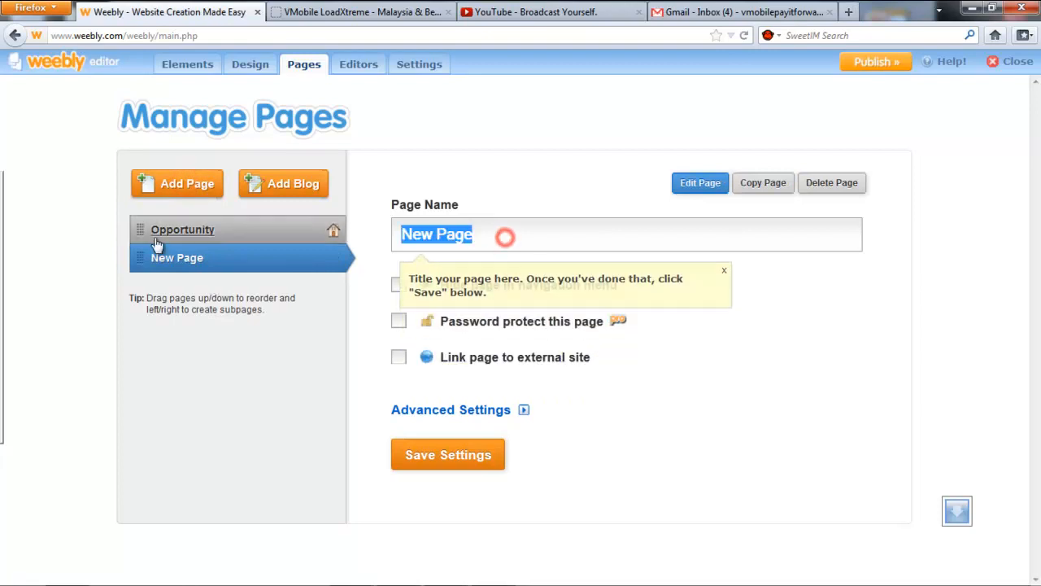
pyautogui.write('The Product')
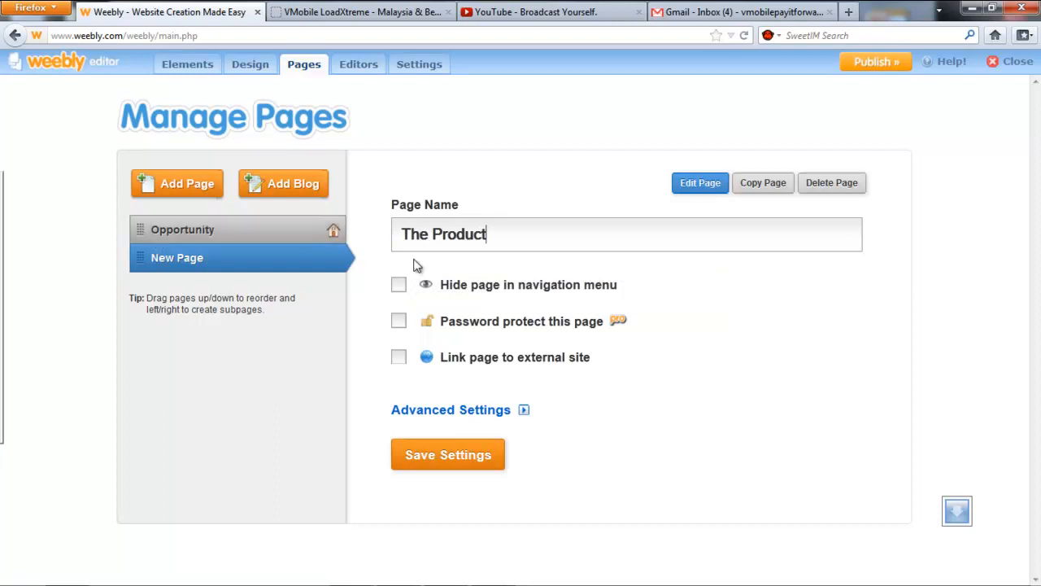
pyautogui.moveTo(497, 234); pyautogui.dragTo(247, 201)
pyautogui.hotkey('ctrl', 'c')
pyautogui.click(439, 413)
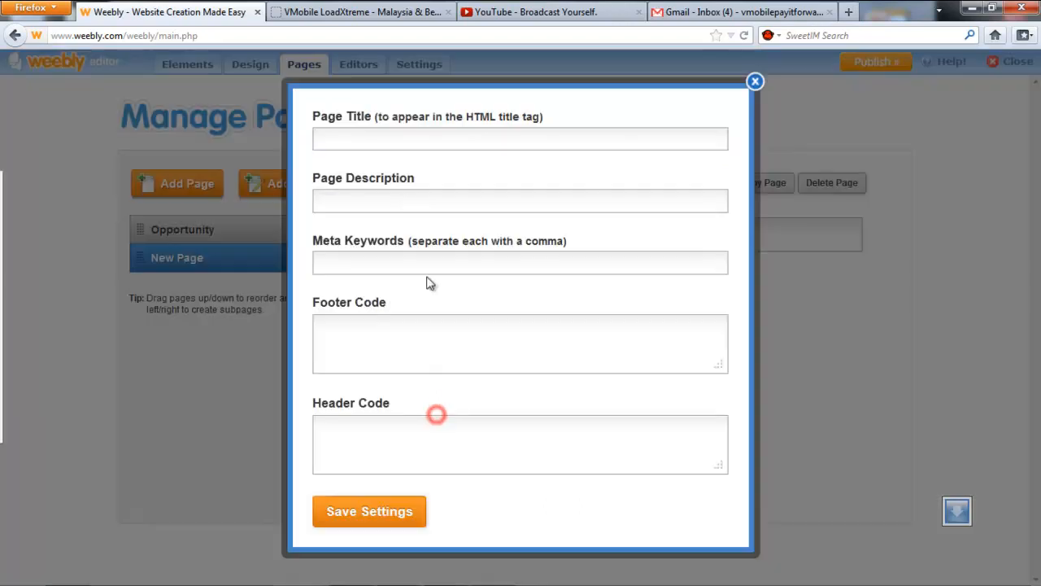
pyautogui.hotkey('ctrl', 'v')
pyautogui.click(398, 200)
pyautogui.hotkey('ctrl', 'v')
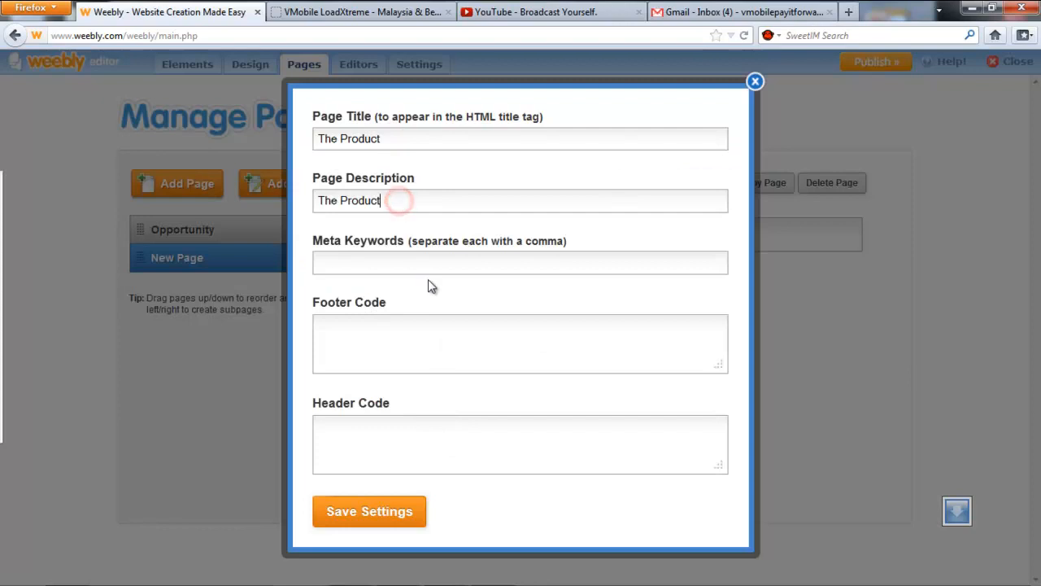
pyautogui.click(354, 506)
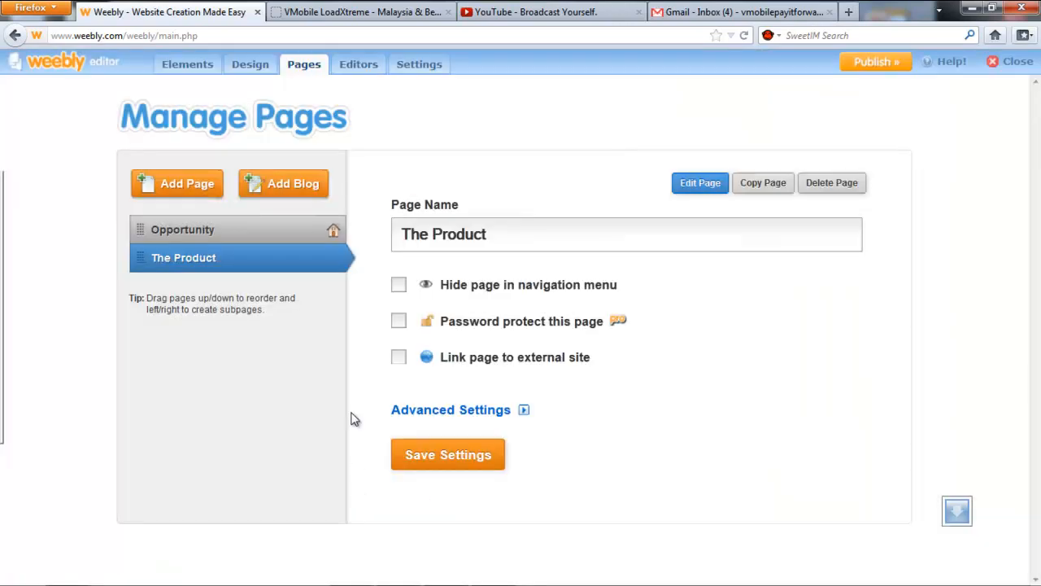
# Add a blog page and rename it UPDATES.
pyautogui.click(278, 186)
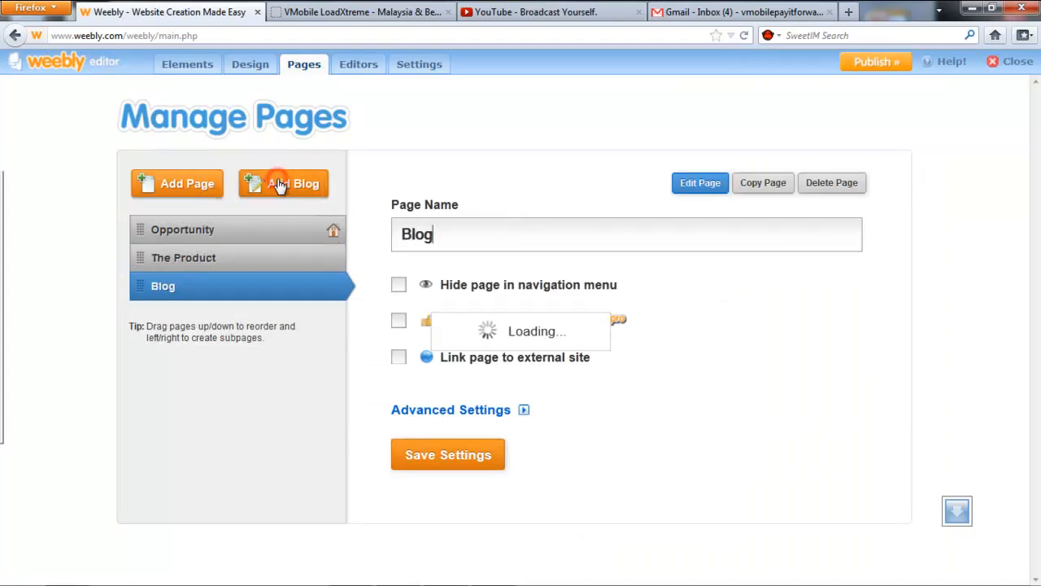
pyautogui.doubleClick(476, 237)
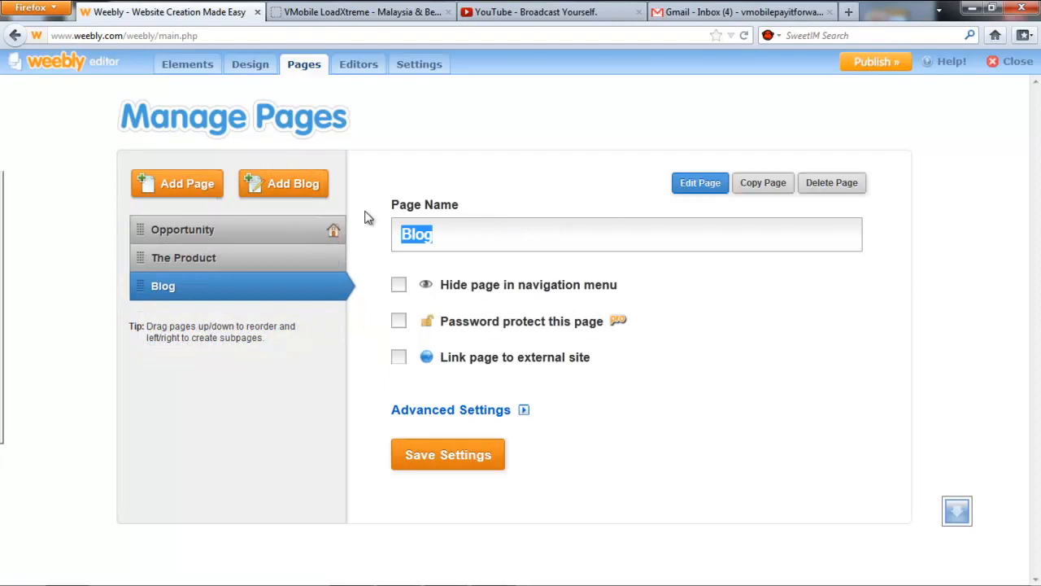
pyautogui.write('UPDATES')
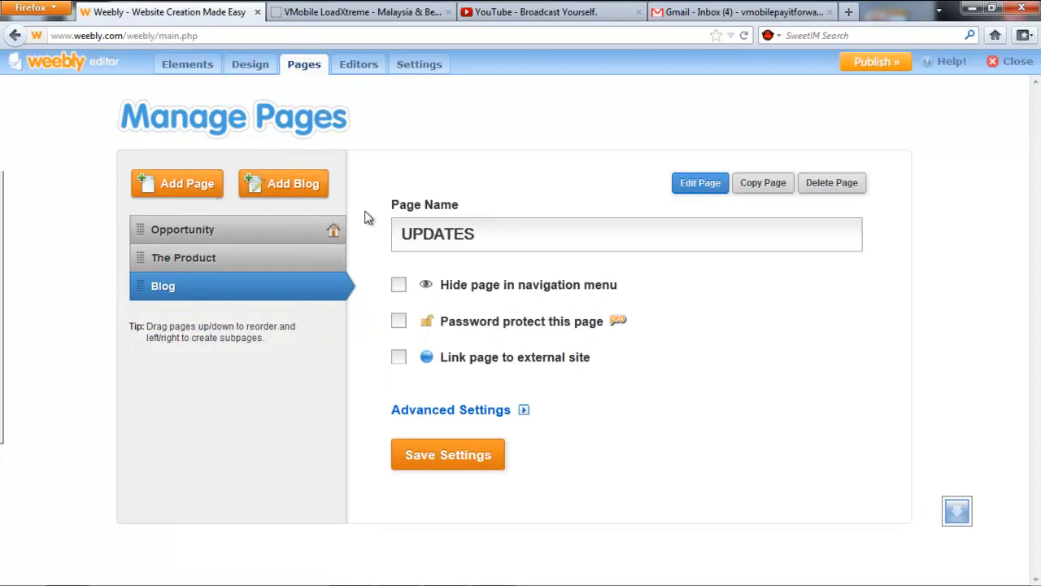
# Enter 'Updates' as the page title, copy it into the description, and save the settings.
pyautogui.click(452, 413)
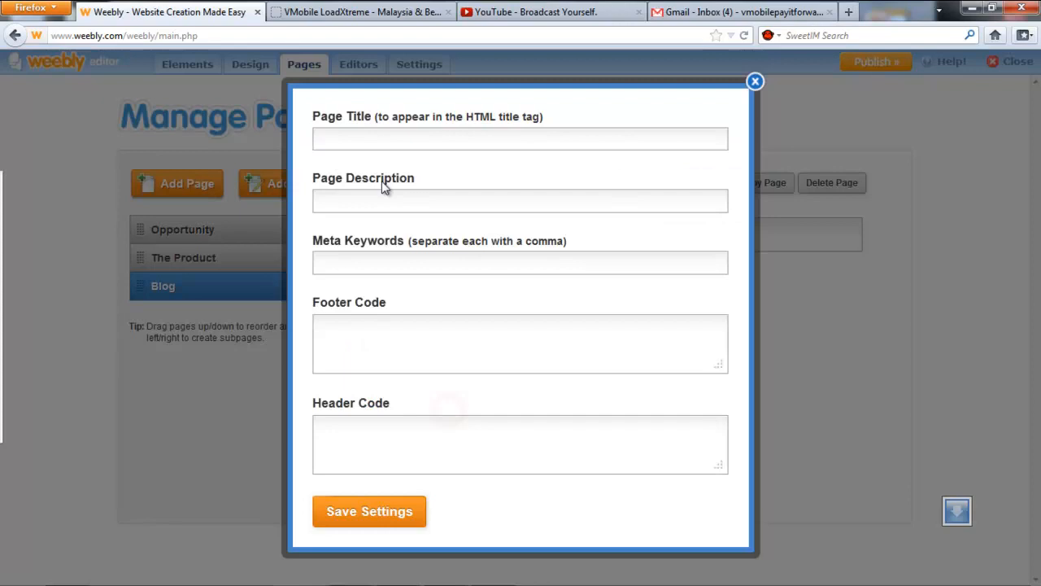
pyautogui.click(388, 139)
pyautogui.write('Upda')
pyautogui.doubleClick(388, 138)
pyautogui.hotkey('ctrl', 'c')
pyautogui.click(327, 200)
pyautogui.hotkey('ctrl', 'v')
pyautogui.click(358, 512)
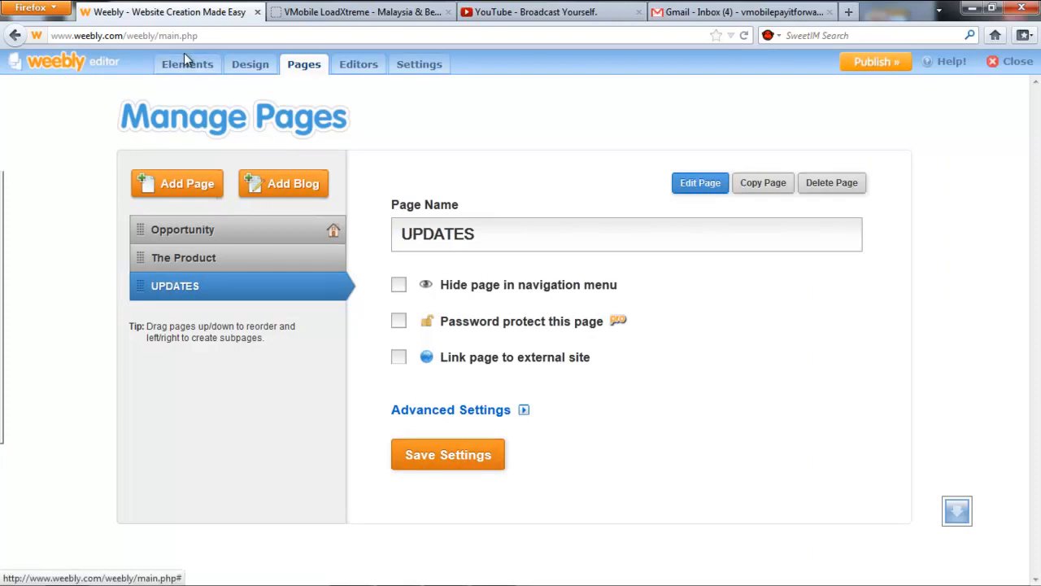
# Open the Opportunity page and drop an empty Paragraph element onto it.
pyautogui.click(439, 451)
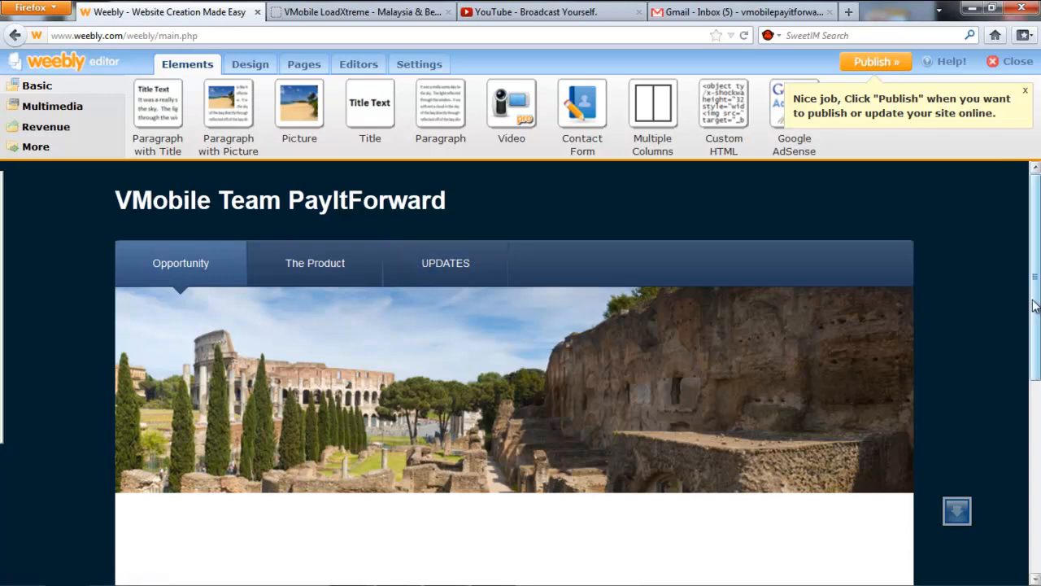
pyautogui.click(165, 265)
pyautogui.moveTo(1036, 278); pyautogui.dragTo(1036, 443)
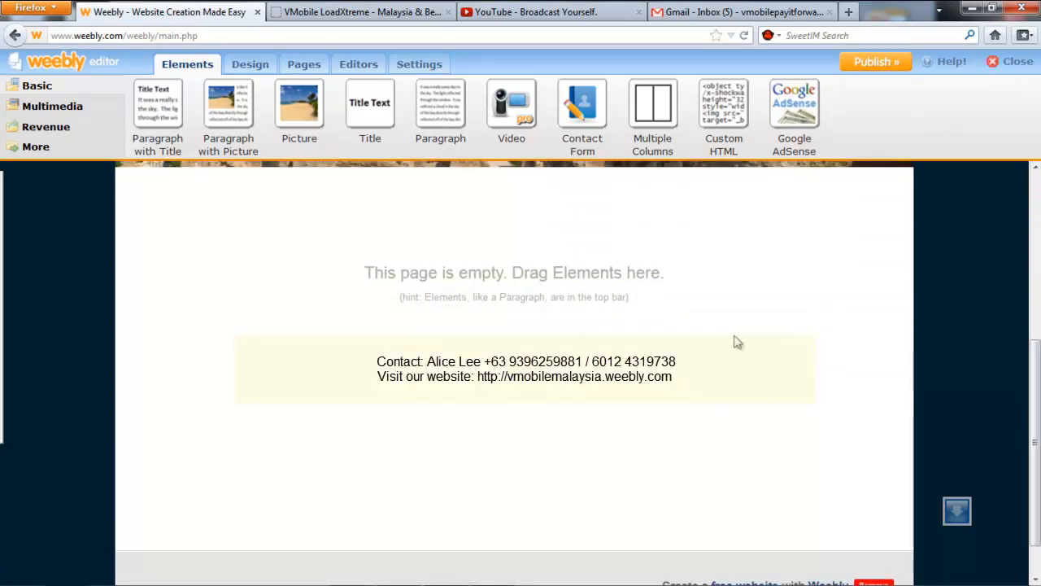
pyautogui.moveTo(445, 100); pyautogui.dragTo(518, 262)
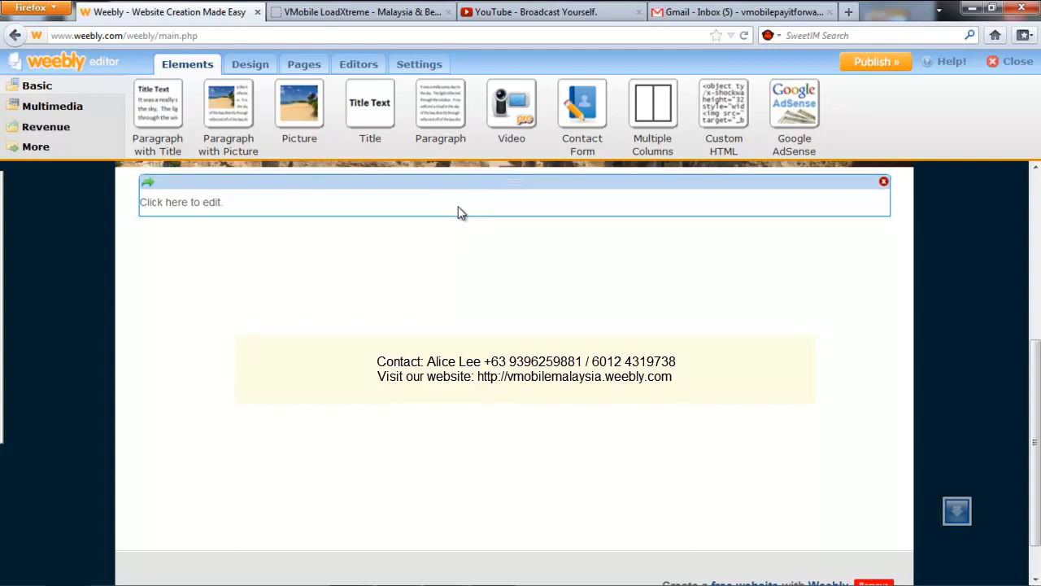
pyautogui.click(458, 213)
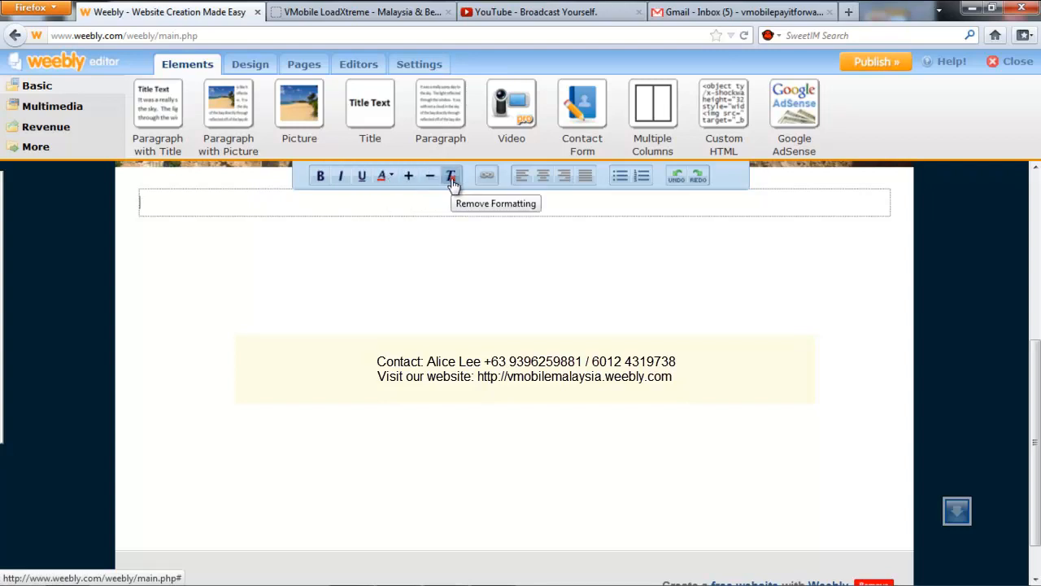
# Copy the two INTRO lines from the team website notes into the paragraph.
pyautogui.click(433, 579)
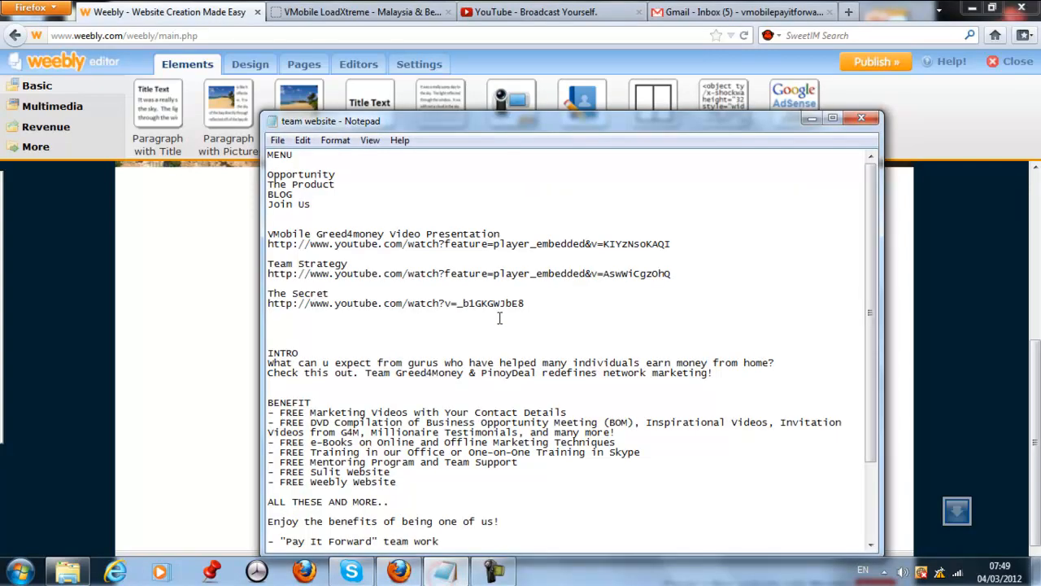
pyautogui.moveTo(716, 372); pyautogui.dragTo(207, 366)
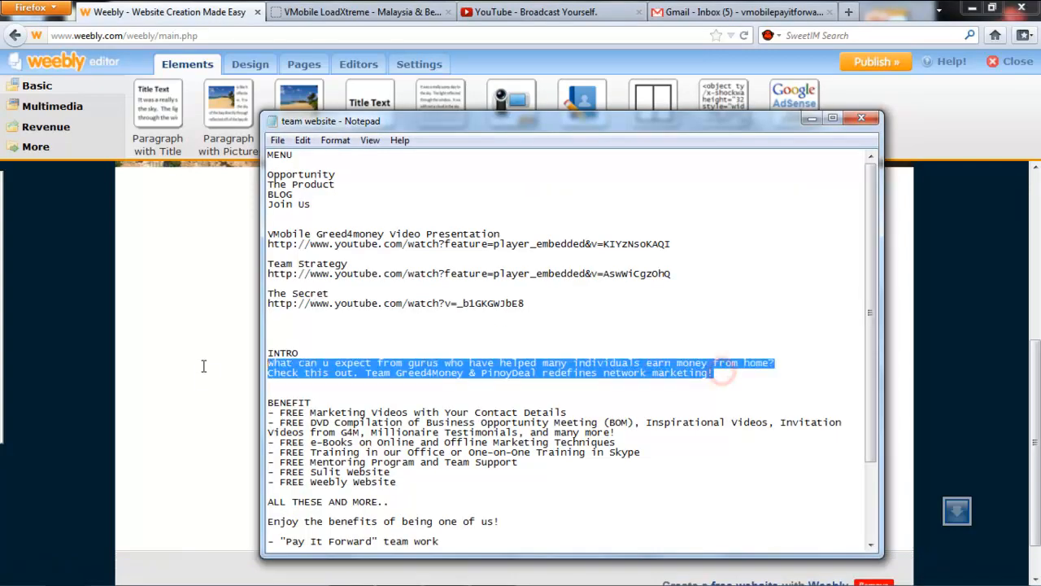
pyautogui.click(198, 198)
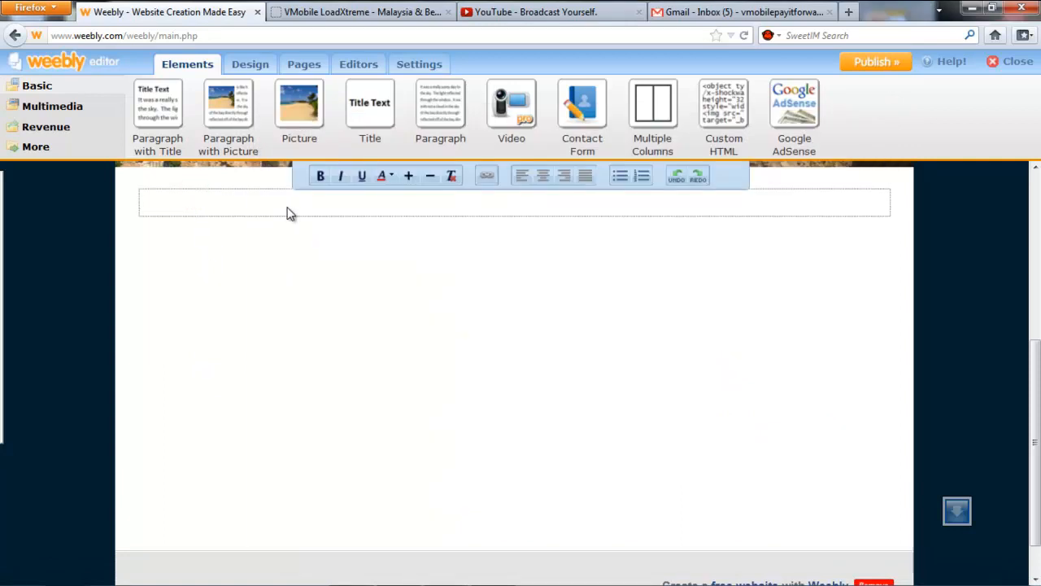
pyautogui.hotkey('ctrl', 'v')
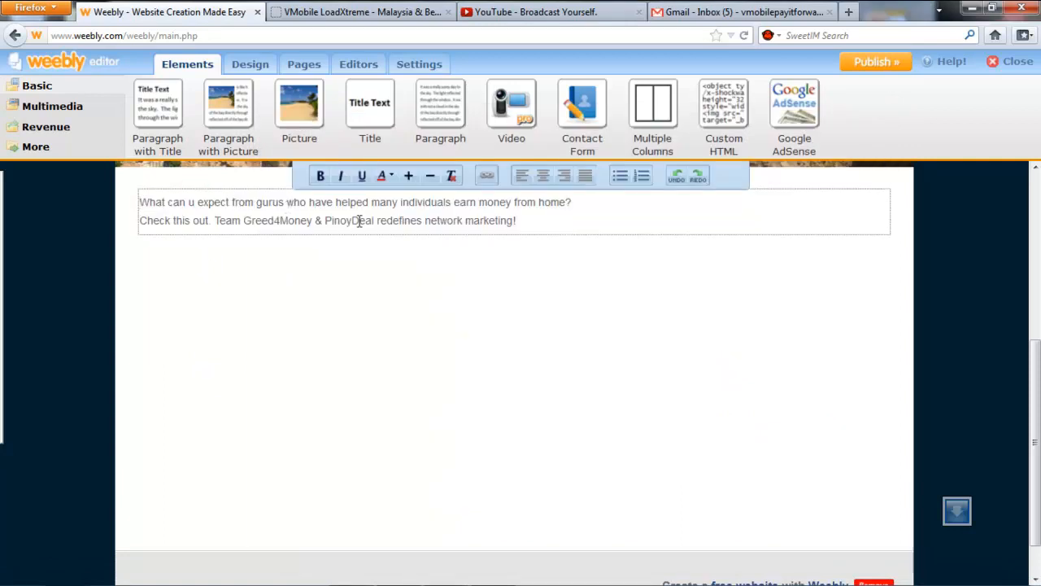
# Centre the whole intro paragraph, make it black, and enlarge the font three steps.
pyautogui.click(533, 222)
pyautogui.hotkey('ctrl', 'a')
pyautogui.click(543, 178)
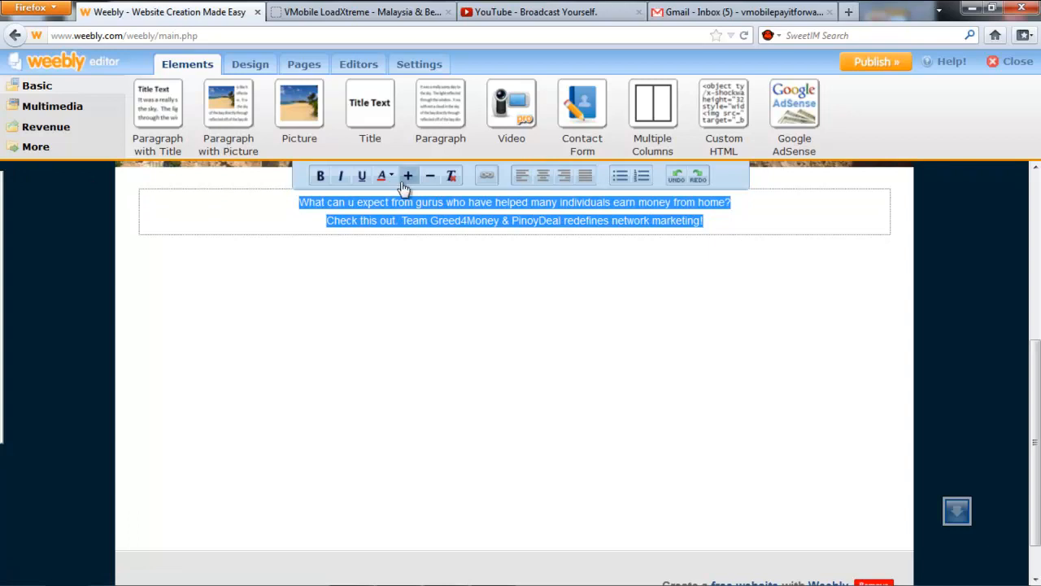
pyautogui.click(382, 176)
pyautogui.click(461, 200)
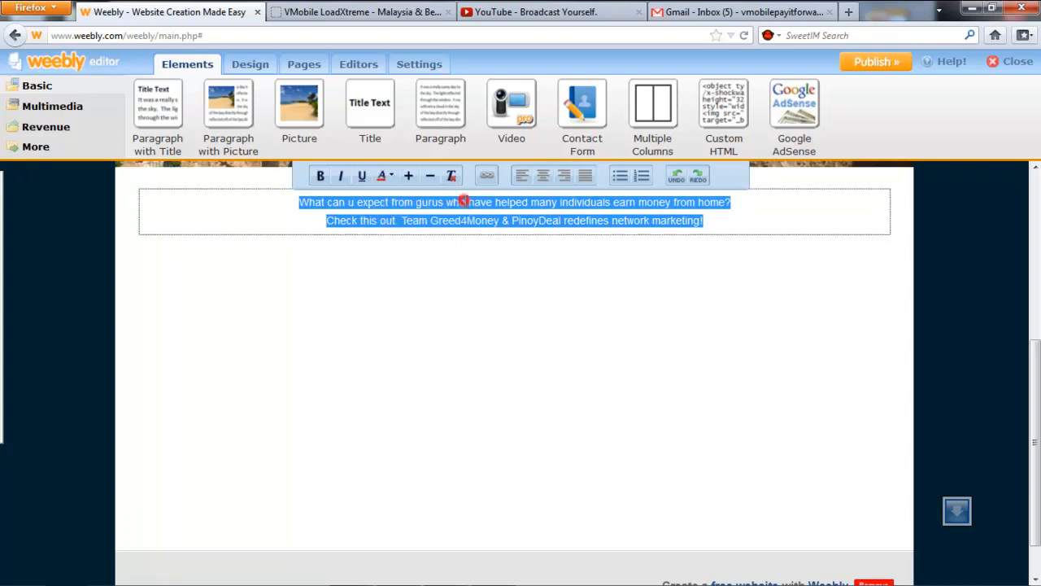
pyautogui.click(409, 176)
pyautogui.click(409, 176)
pyautogui.click(409, 176)
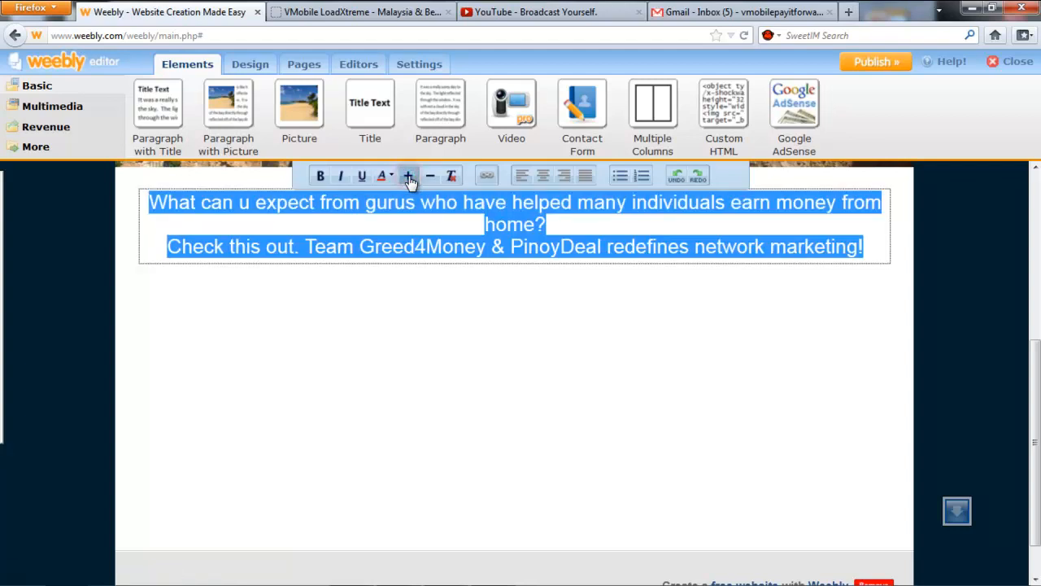
pyautogui.click(490, 225)
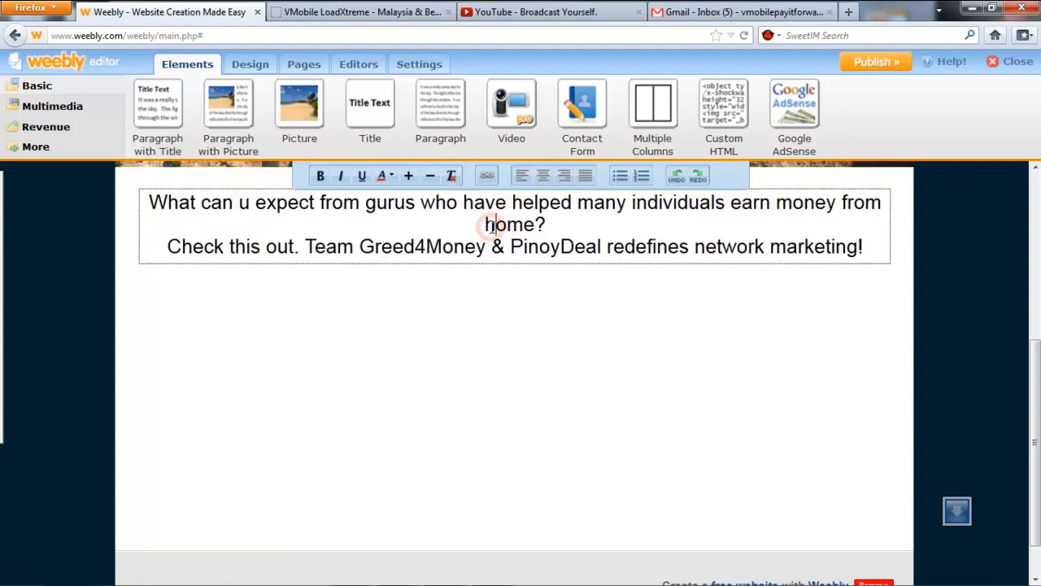
# Break the intro into separate spaced lines, ending 'Check this out!' with an exclamation mark.
pyautogui.click(298, 248)
pyautogui.write('.')
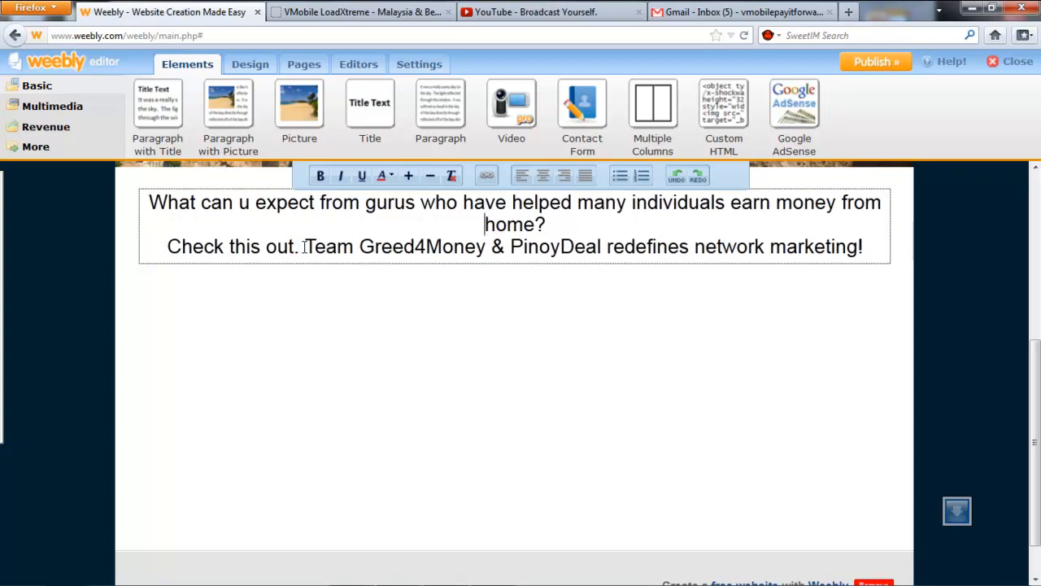
pyautogui.press('Return')
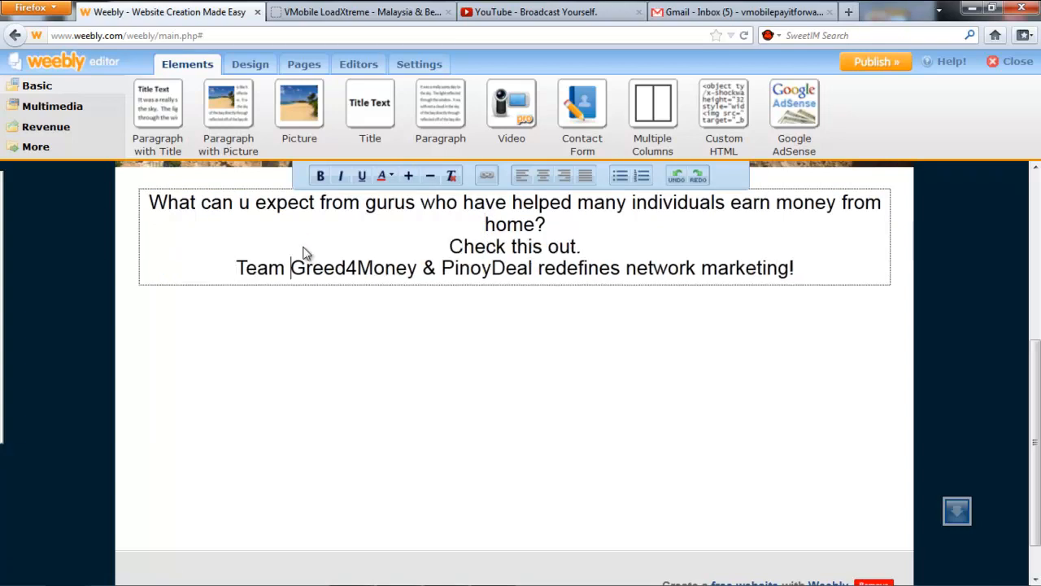
pyautogui.press('Return')
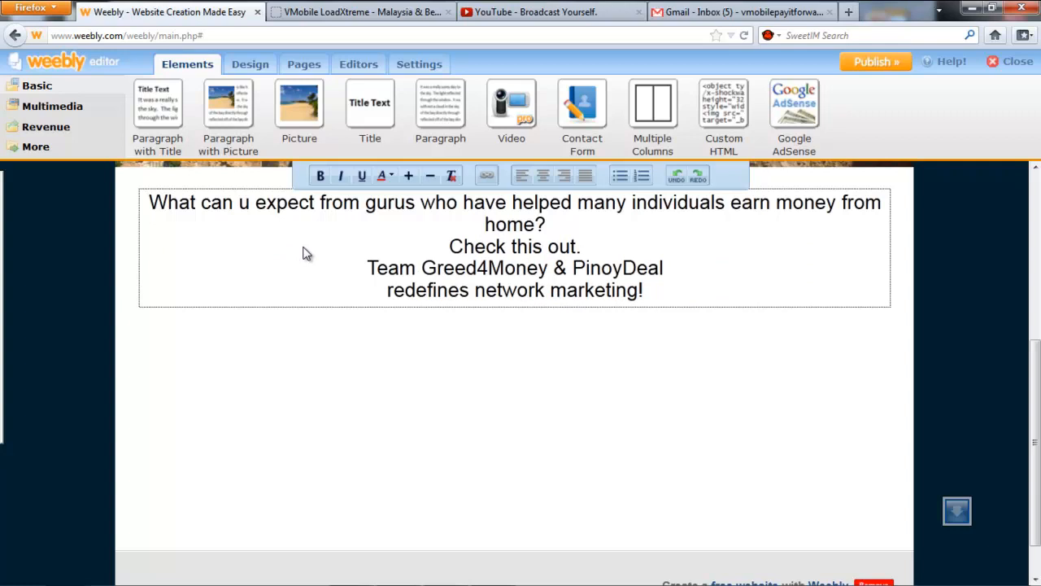
pyautogui.click(596, 253)
pyautogui.press('BackSpace')
pyautogui.write('!')
pyautogui.click(644, 295)
pyautogui.press('BackSpace')
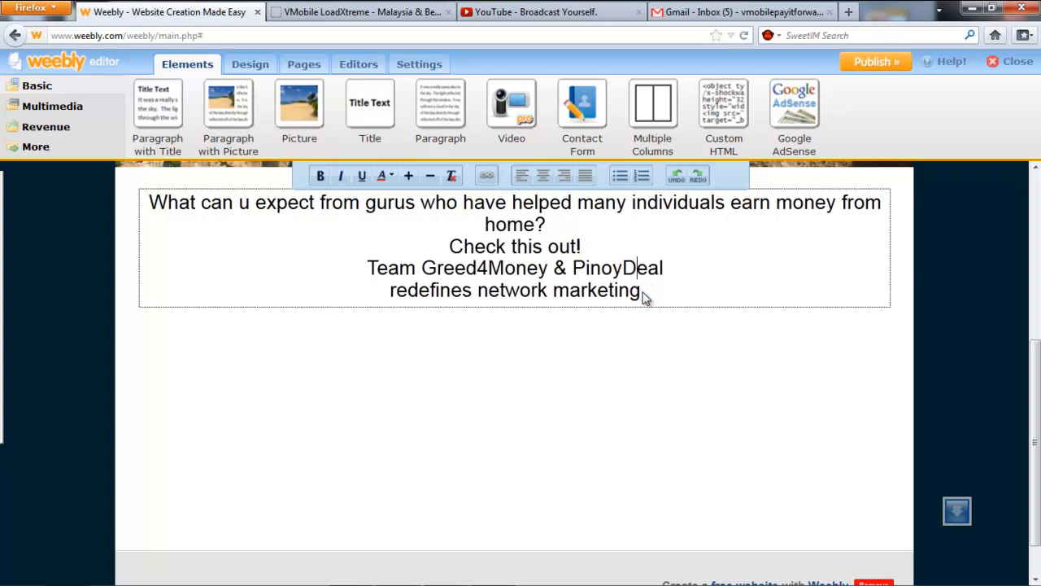
pyautogui.press('Return')
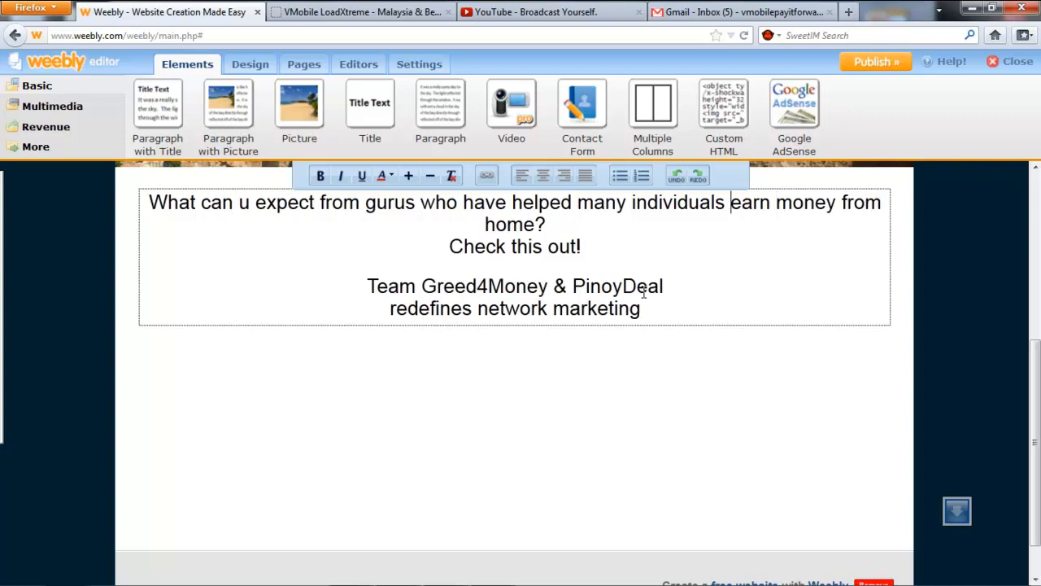
pyautogui.press('Return')
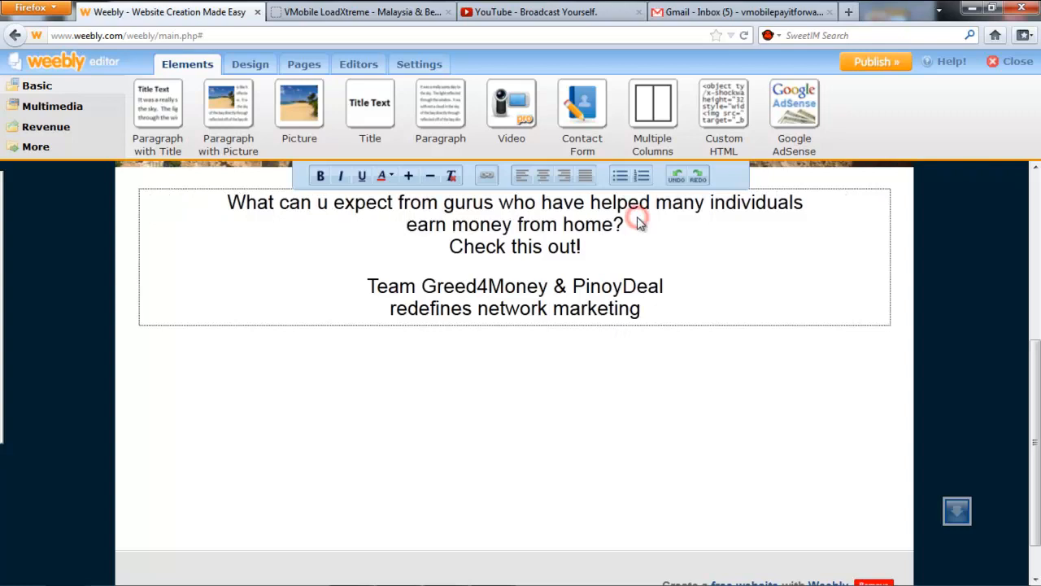
pyautogui.press('Return')
# Colour 'Check this out!' red and remove the trailing space after PinoyDeal.
pyautogui.moveTo(597, 271); pyautogui.dragTo(439, 271)
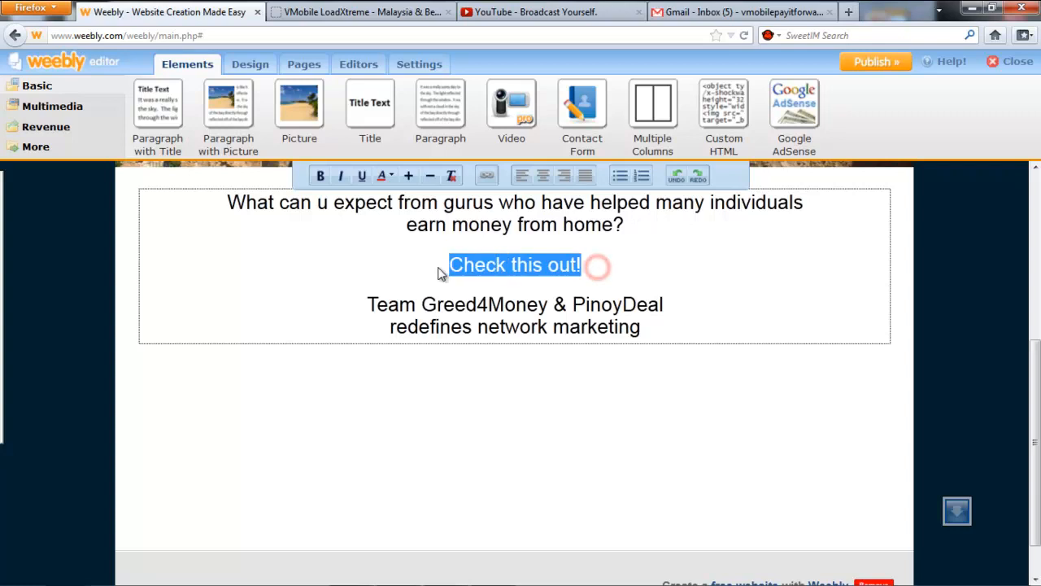
pyautogui.click(383, 176)
pyautogui.click(395, 213)
pyautogui.click(505, 241)
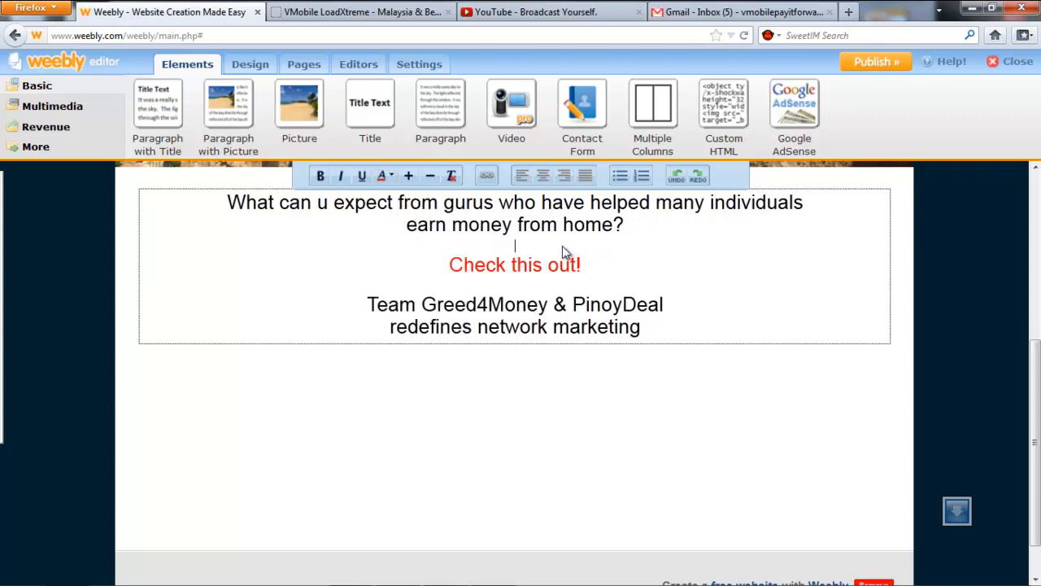
pyautogui.click(690, 303)
pyautogui.press('BackSpace')
pyautogui.click(658, 392)
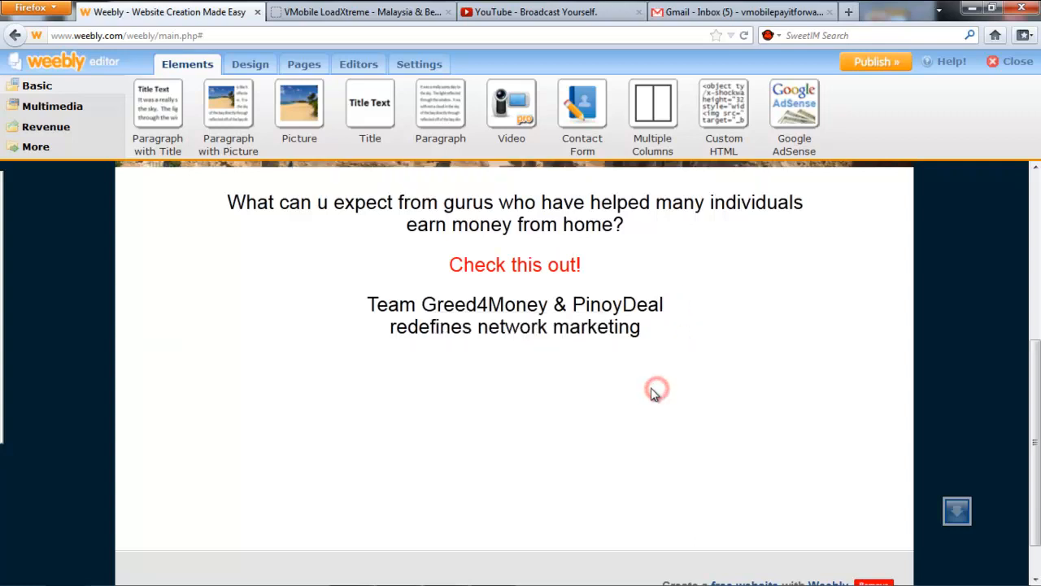
# Place a YouTube Video element below the intro paragraph and open its settings.
pyautogui.moveTo(1037, 371); pyautogui.dragTo(1037, 395)
pyautogui.click(102, 106)
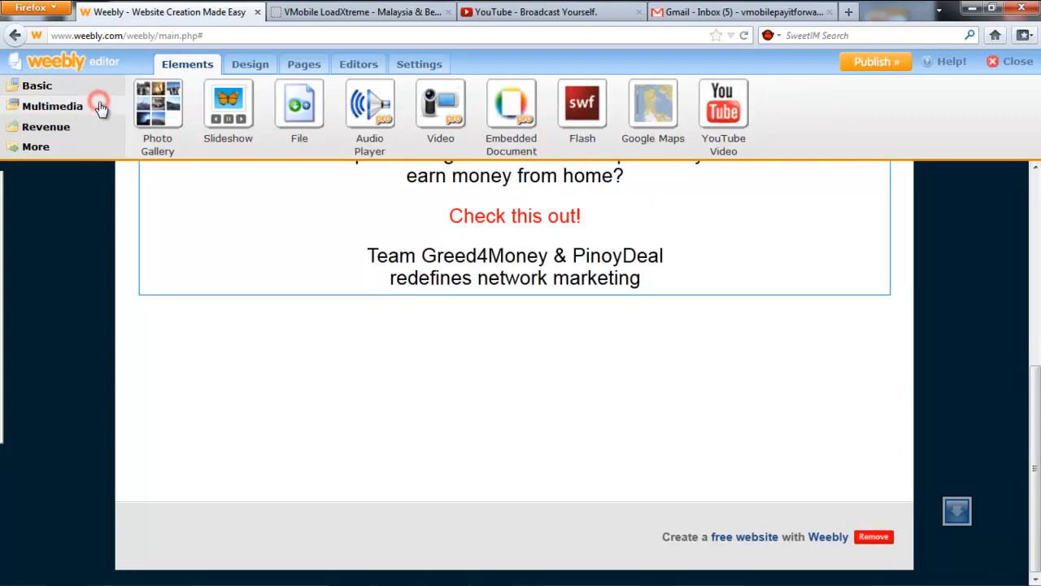
pyautogui.moveTo(721, 95); pyautogui.dragTo(575, 330)
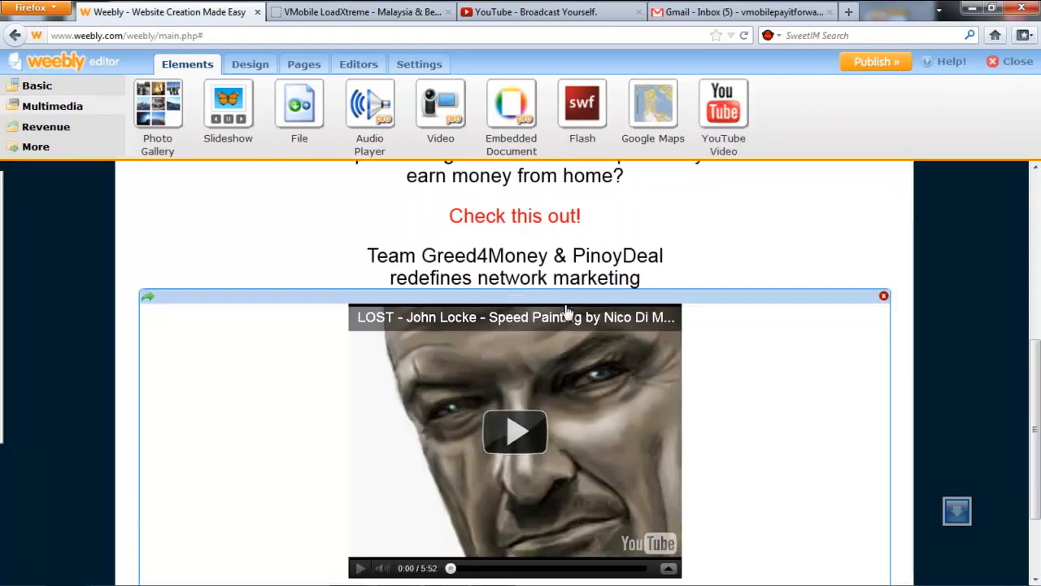
pyautogui.scroll(-1, 785, 353)
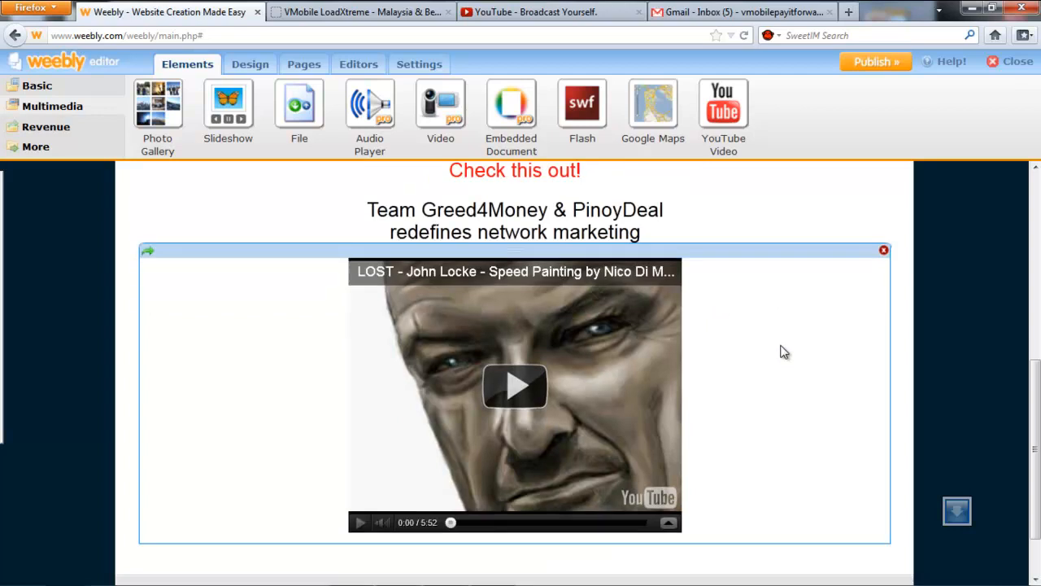
pyautogui.click(781, 349)
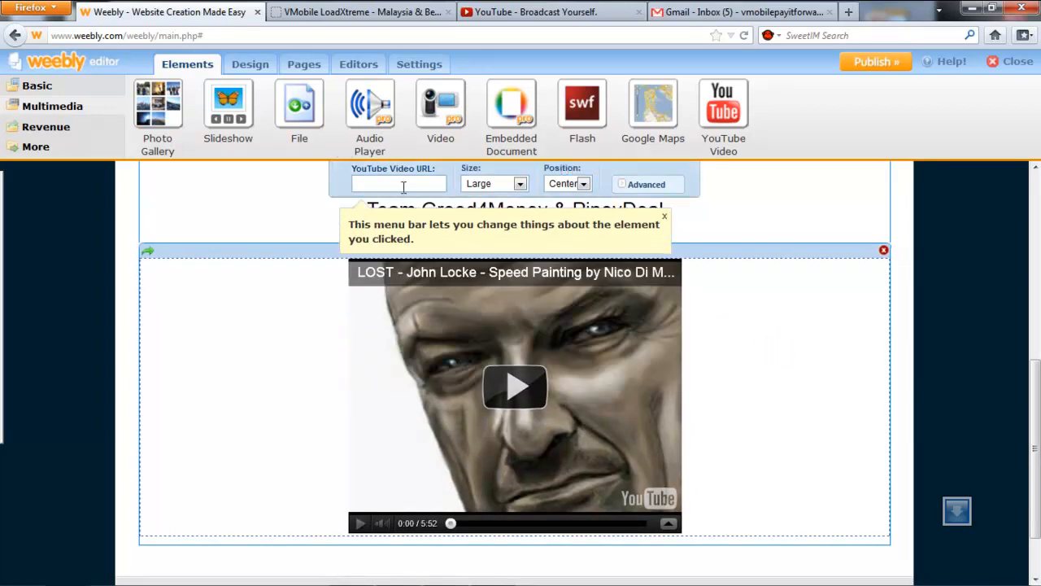
pyautogui.click(569, 186)
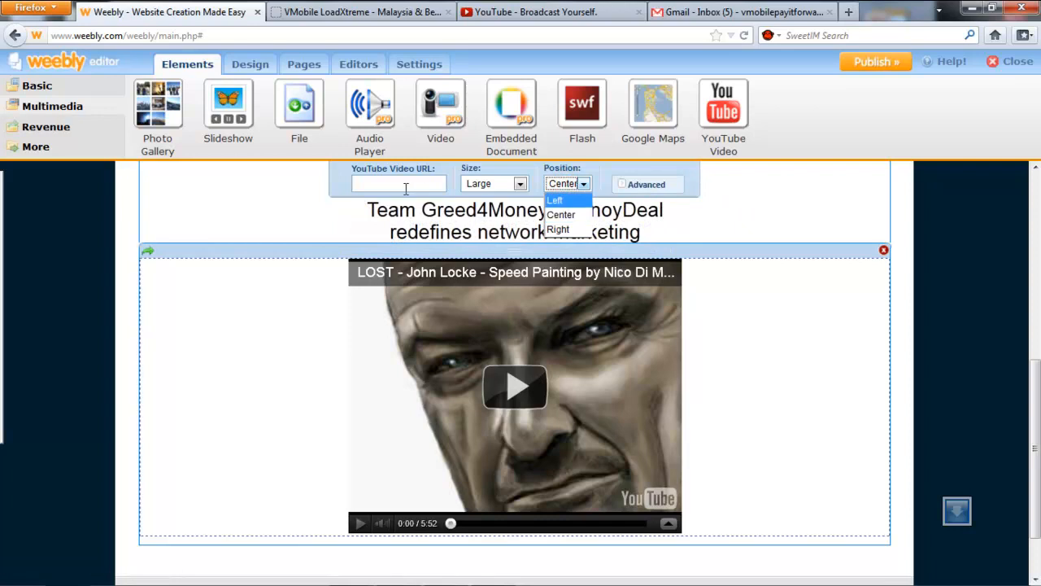
# Copy the Team Strategy link from the notes into the video's URL field.
pyautogui.click(446, 573)
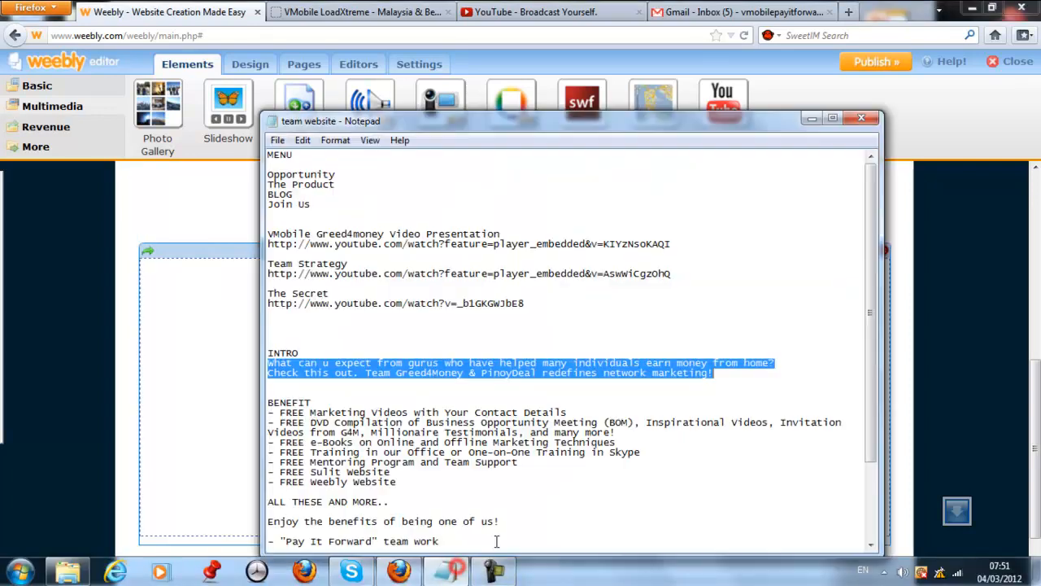
pyautogui.doubleClick(670, 275)
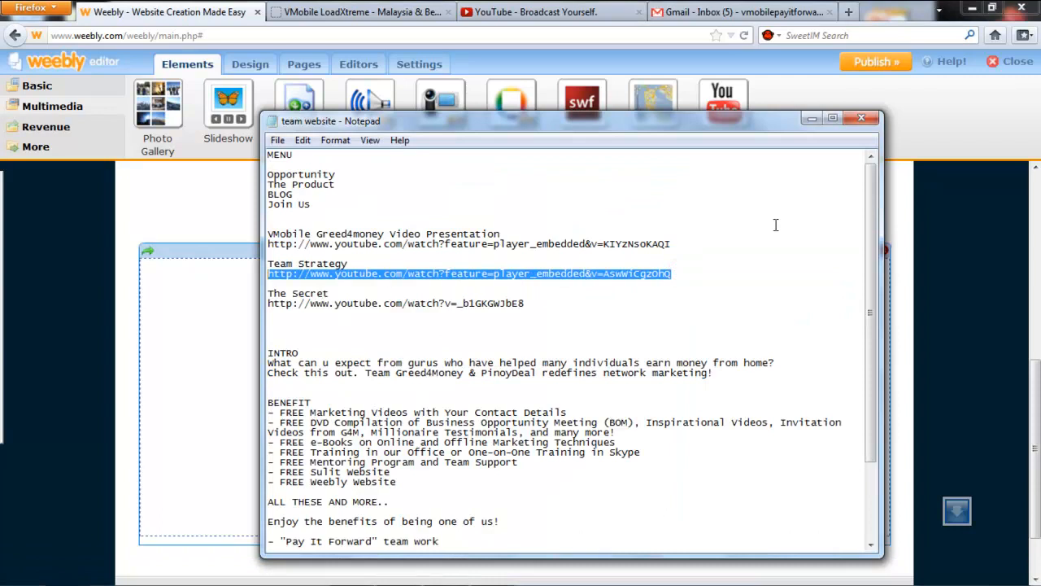
pyautogui.click(810, 120)
pyautogui.click(416, 182)
pyautogui.hotkey('ctrl', 'v')
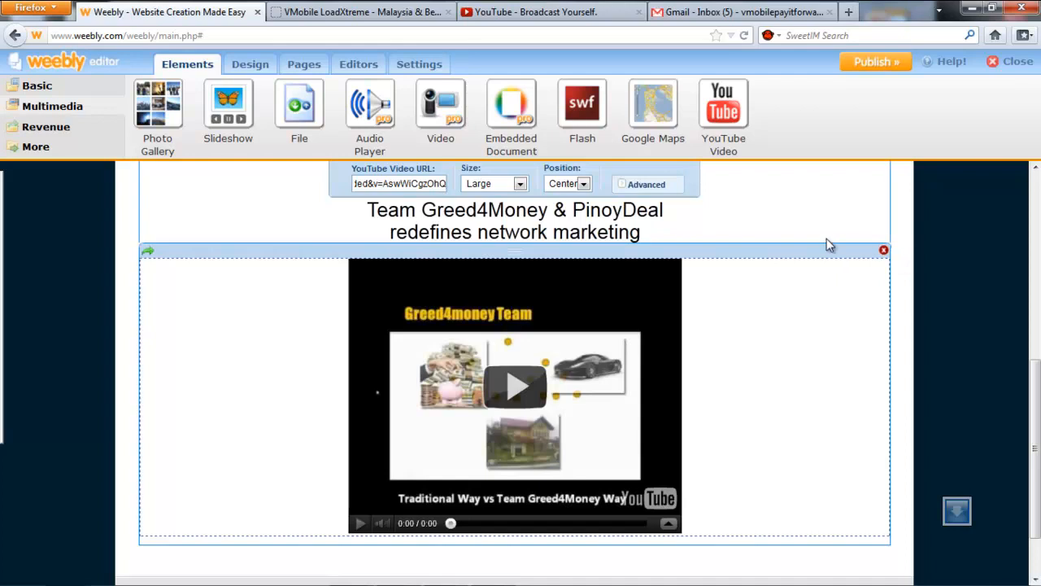
pyautogui.click(906, 241)
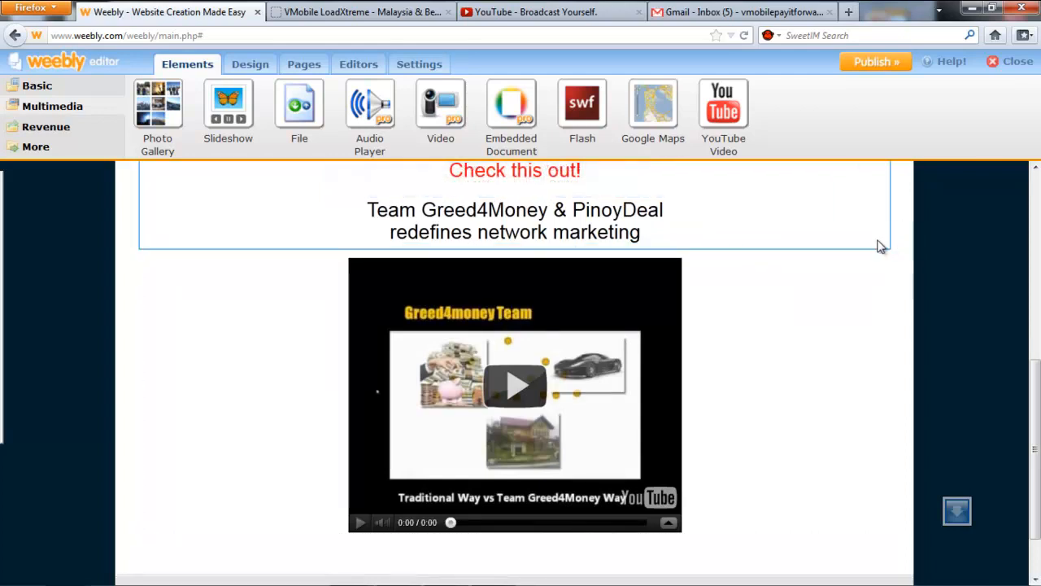
# Add 'WATCH THIS!' in bold two lines below the intro text.
pyautogui.click(660, 234)
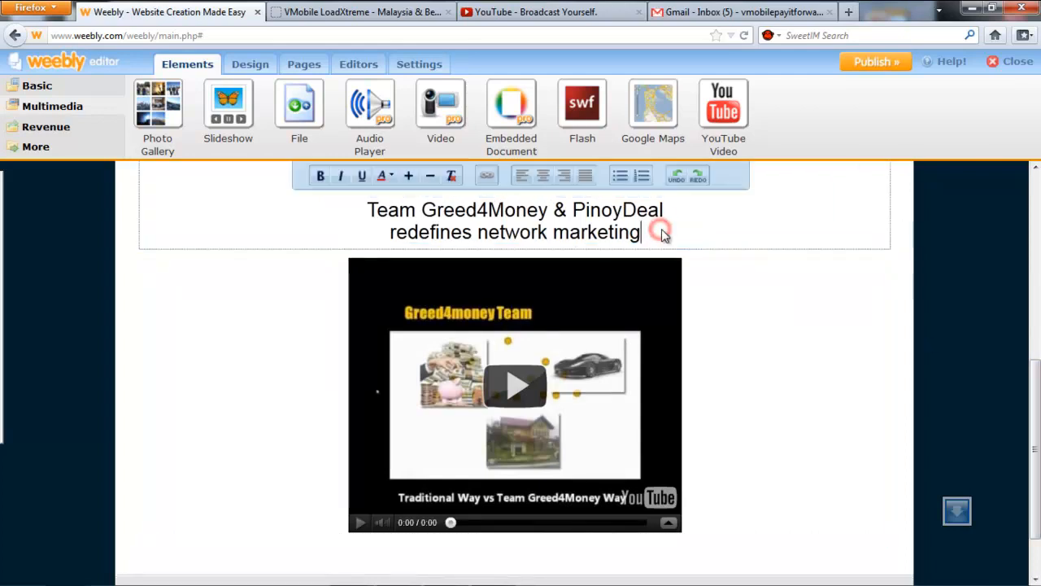
pyautogui.press('Return')
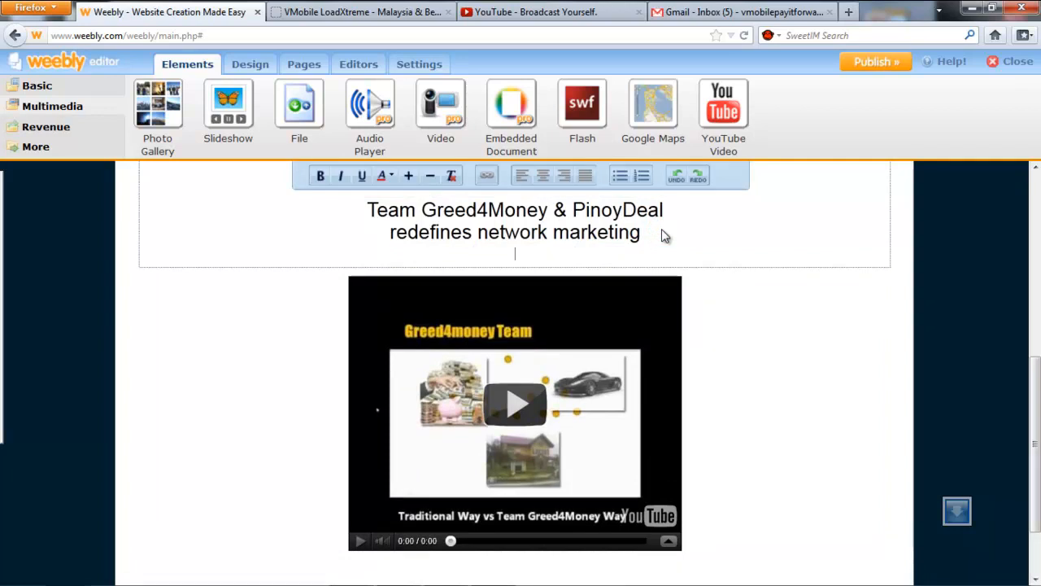
pyautogui.press('Return')
pyautogui.write('WATH')
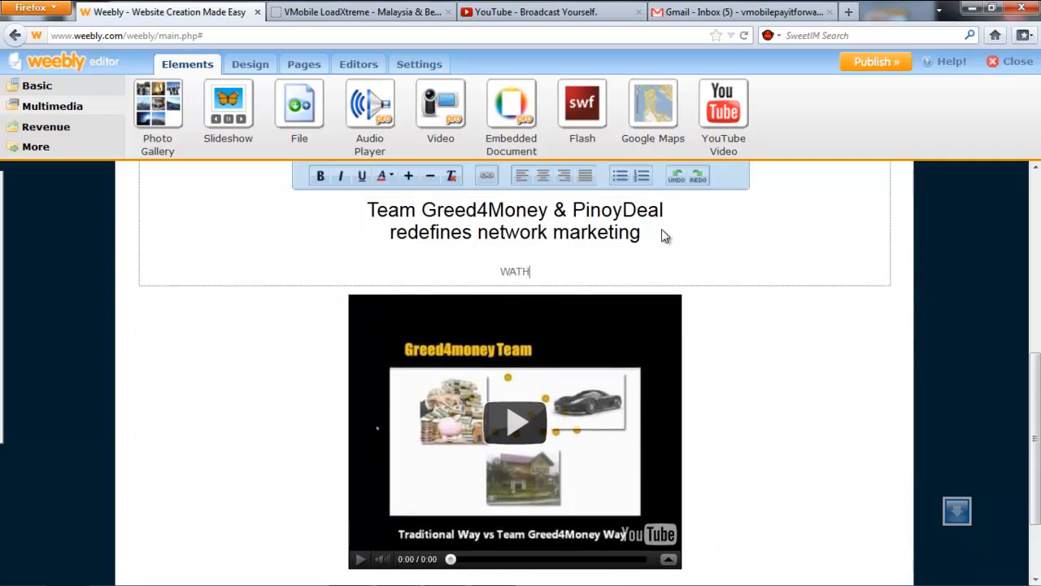
pyautogui.press('BackSpace')
pyautogui.write('CH TH')
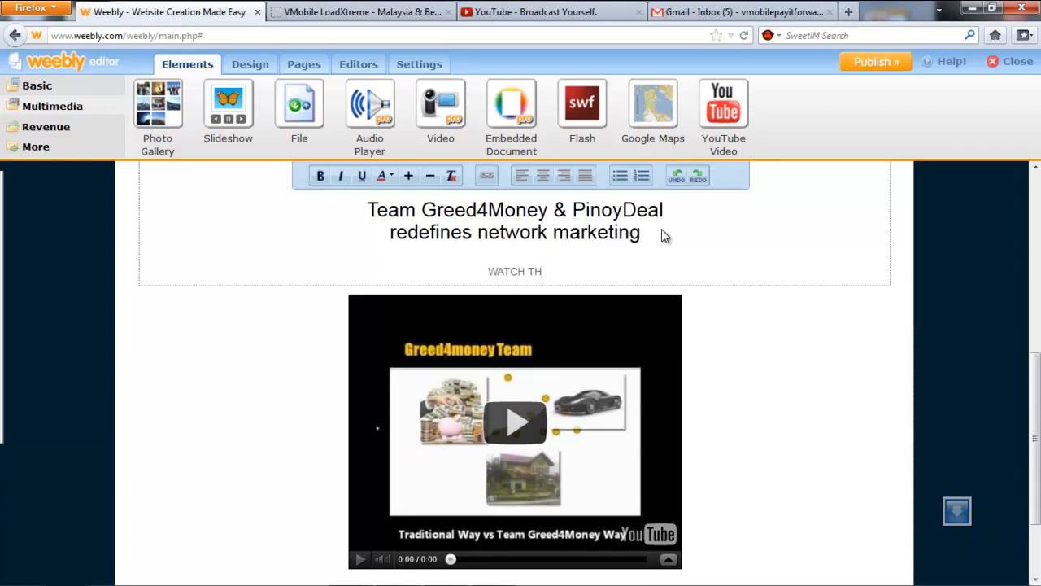
pyautogui.write('IS!')
pyautogui.hotkey('shift', 'Home')
pyautogui.hotkey('ctrl', 'b')
pyautogui.click(661, 232)
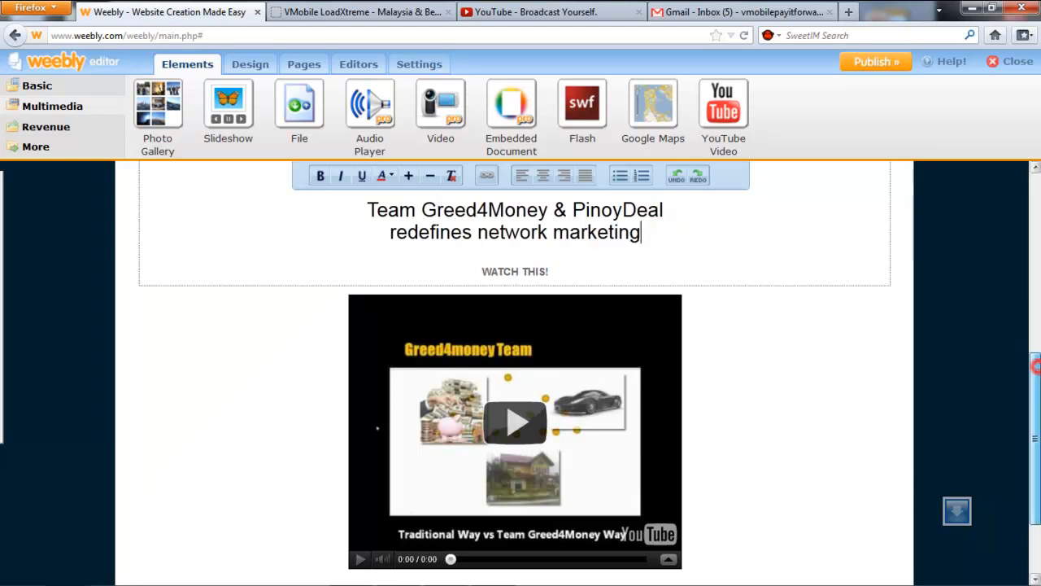
pyautogui.moveTo(1036, 366); pyautogui.dragTo(1036, 412)
# Add a Multiple Columns section beneath the YouTube video.
pyautogui.click(797, 423)
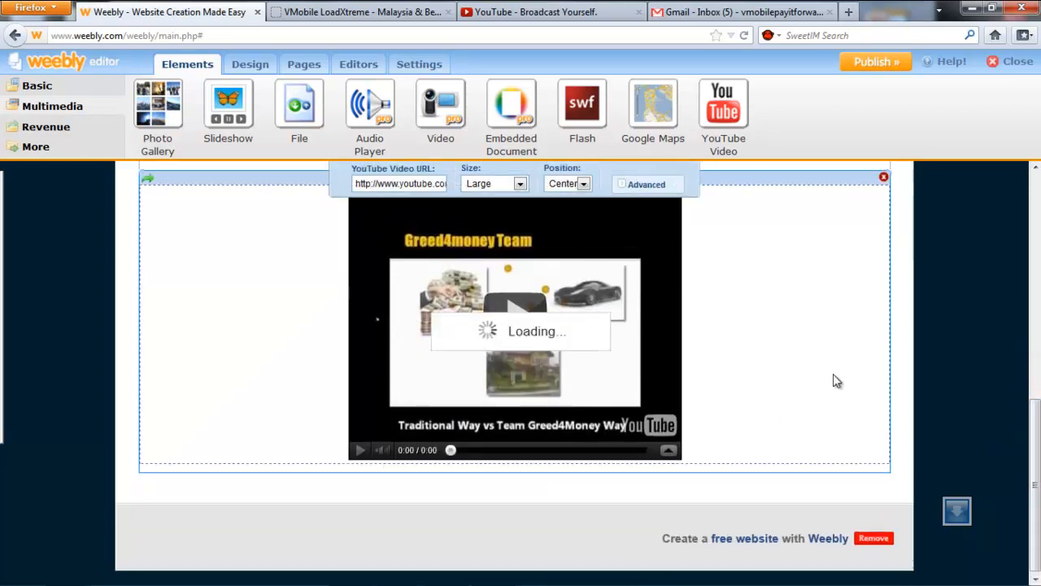
pyautogui.click(910, 408)
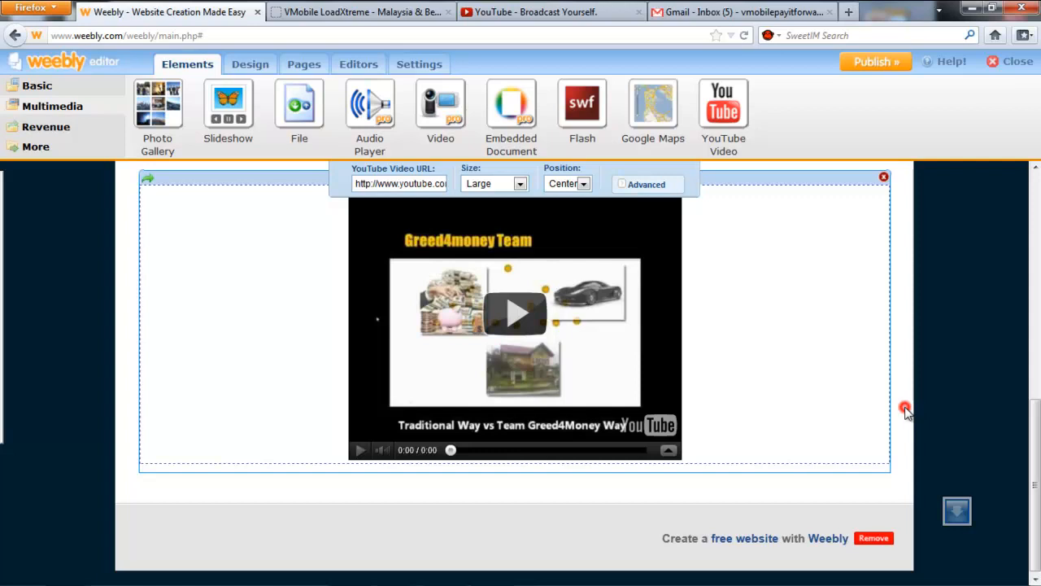
pyautogui.click(65, 86)
pyautogui.moveTo(656, 116); pyautogui.dragTo(590, 475)
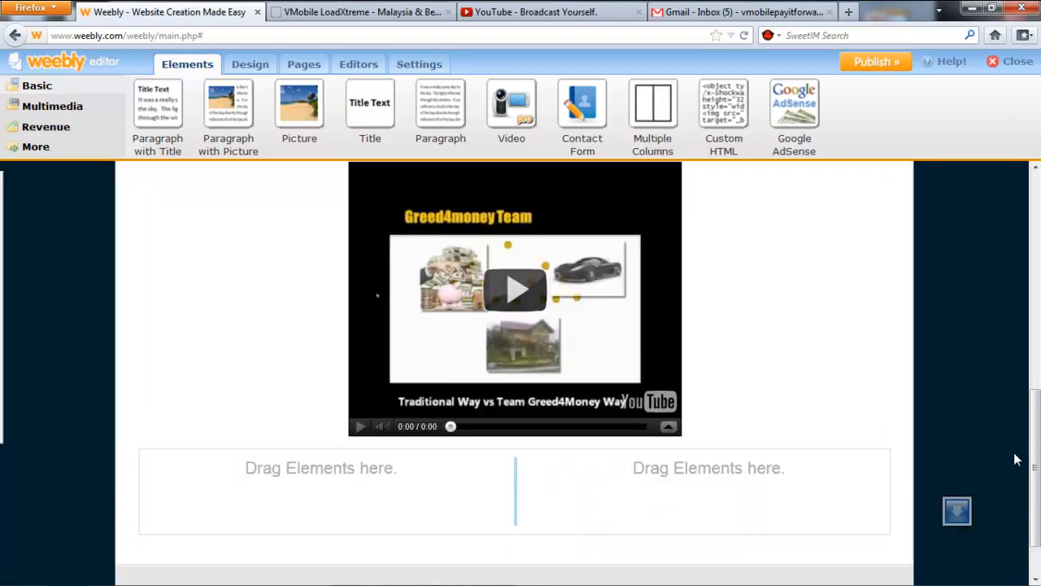
pyautogui.scroll(-2, 1031, 460)
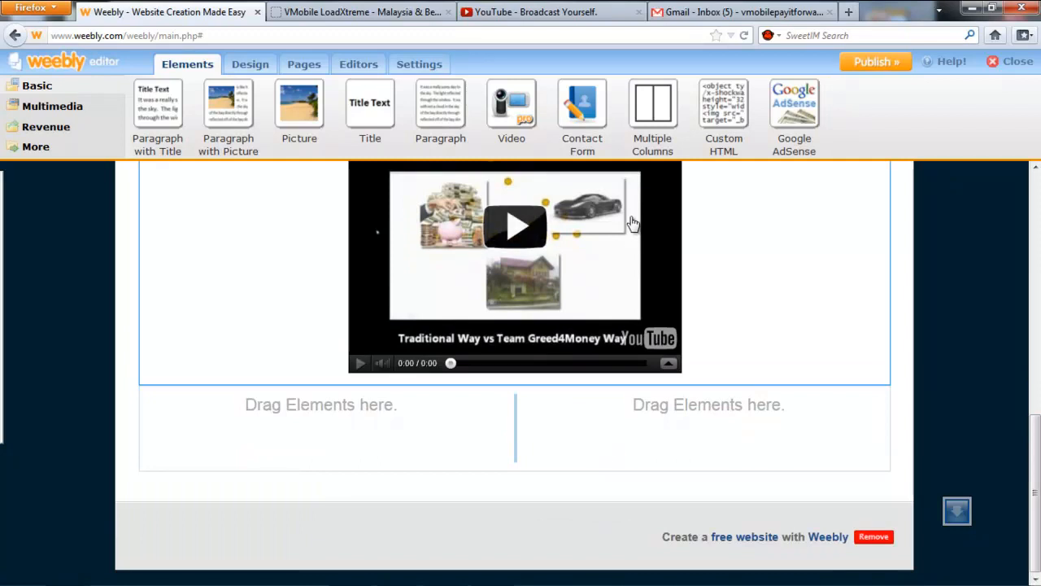
# Put a Contact Form in the left column and retitle it 'Join Us Now!'.
pyautogui.moveTo(583, 108); pyautogui.dragTo(413, 431)
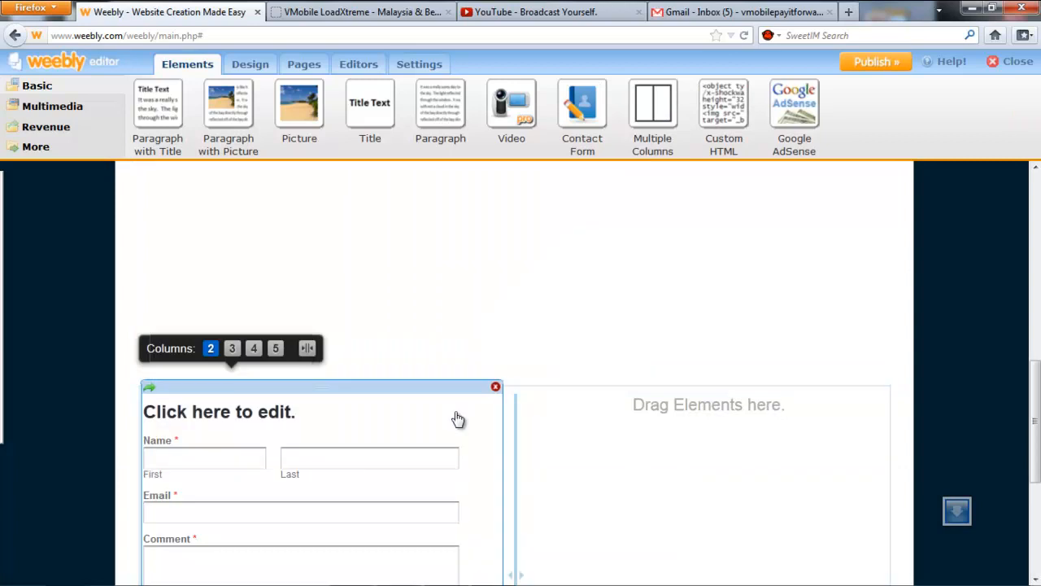
pyautogui.scroll(-3, 456, 418)
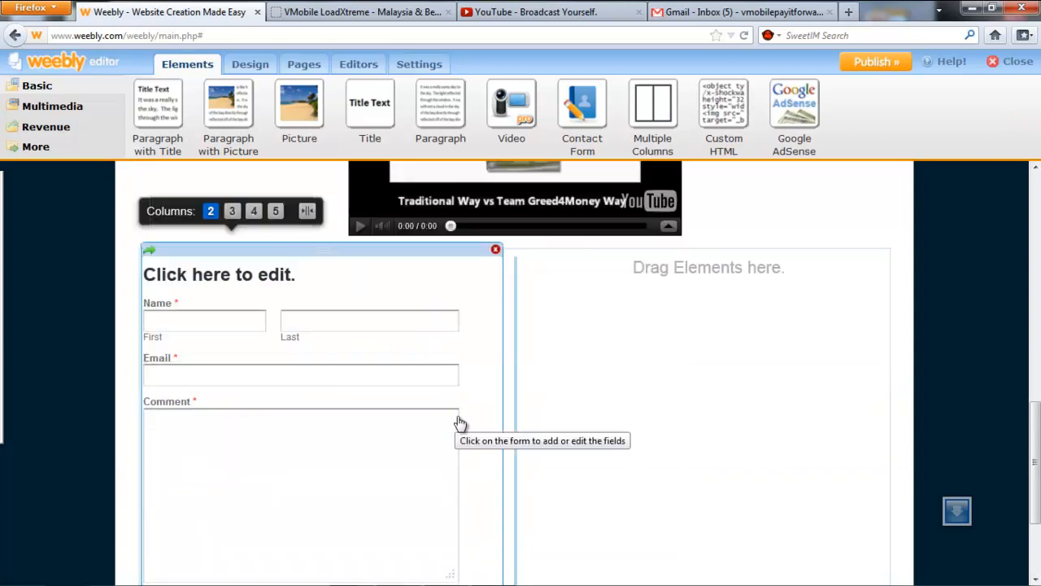
pyautogui.click(264, 275)
pyautogui.moveTo(306, 272); pyautogui.dragTo(3, 282)
pyautogui.press('BackSpace')
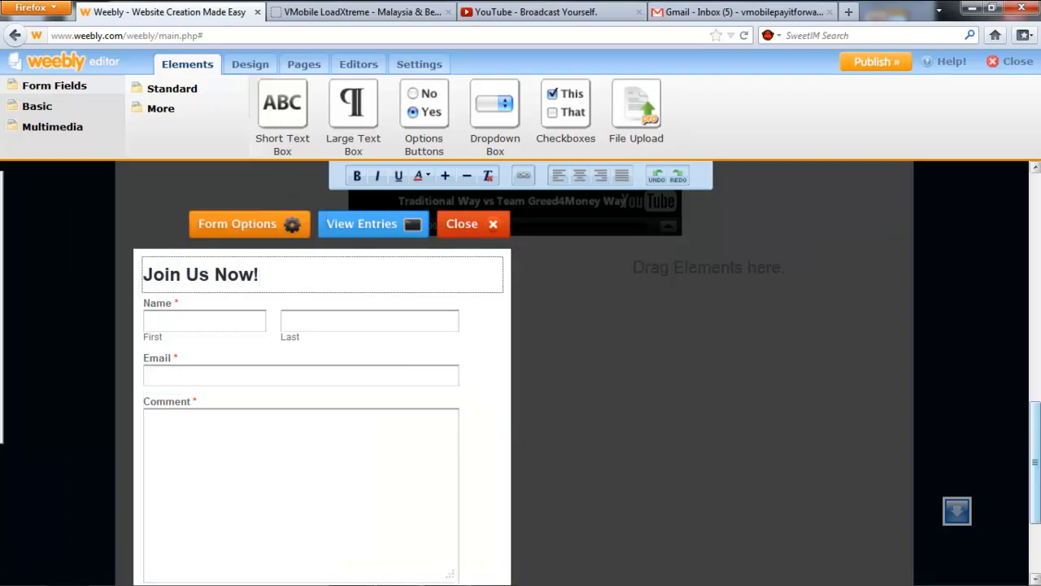
pyautogui.moveTo(1037, 481); pyautogui.dragTo(1031, 559)
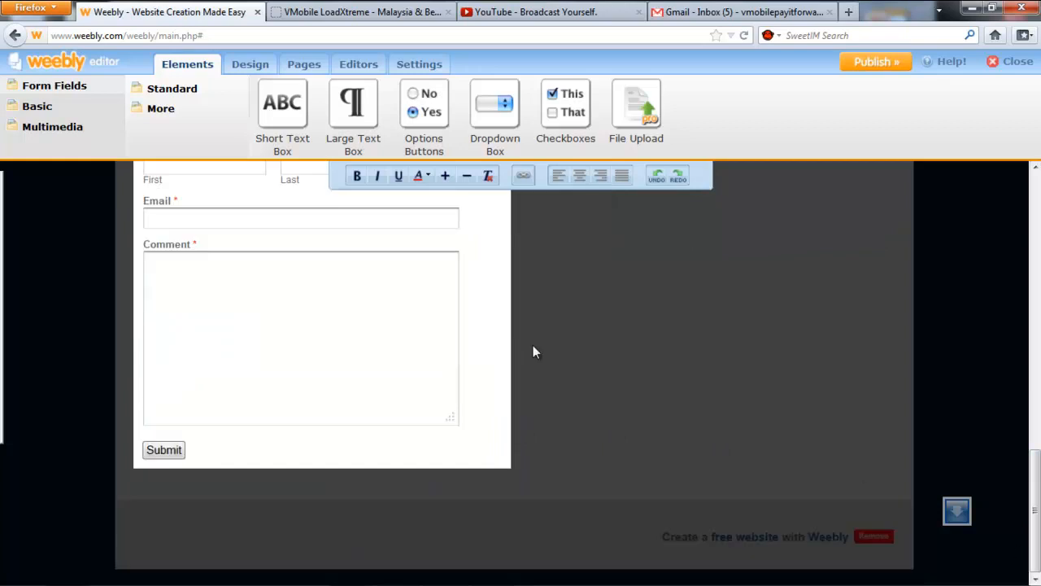
pyautogui.scroll(2, 537, 354)
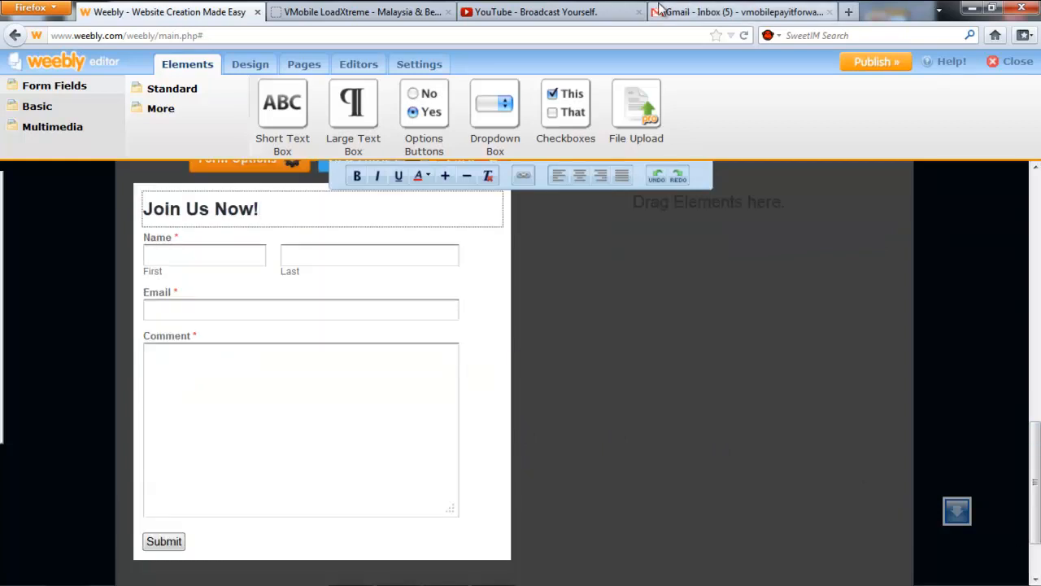
pyautogui.click(680, 304)
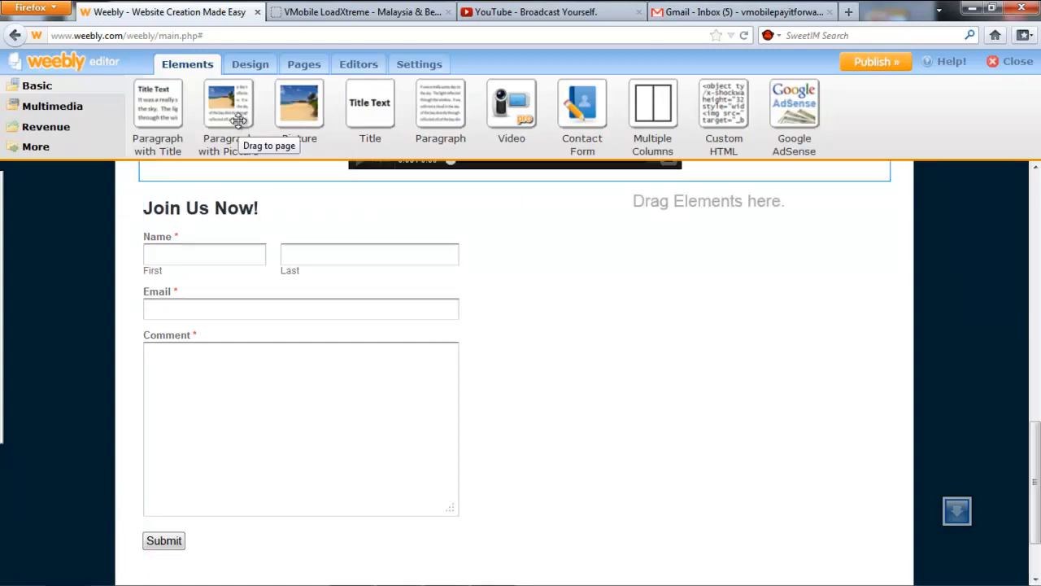
# Add a Paragraph with Picture to the right column using the Awards Team G4M image.
pyautogui.moveTo(227, 112); pyautogui.dragTo(708, 333)
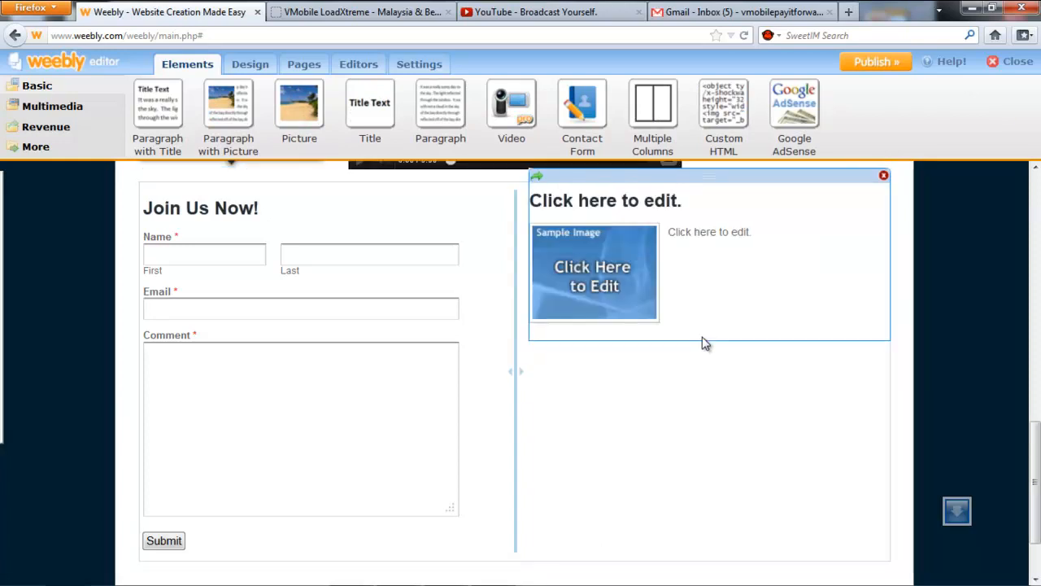
pyautogui.moveTo(453, 579)
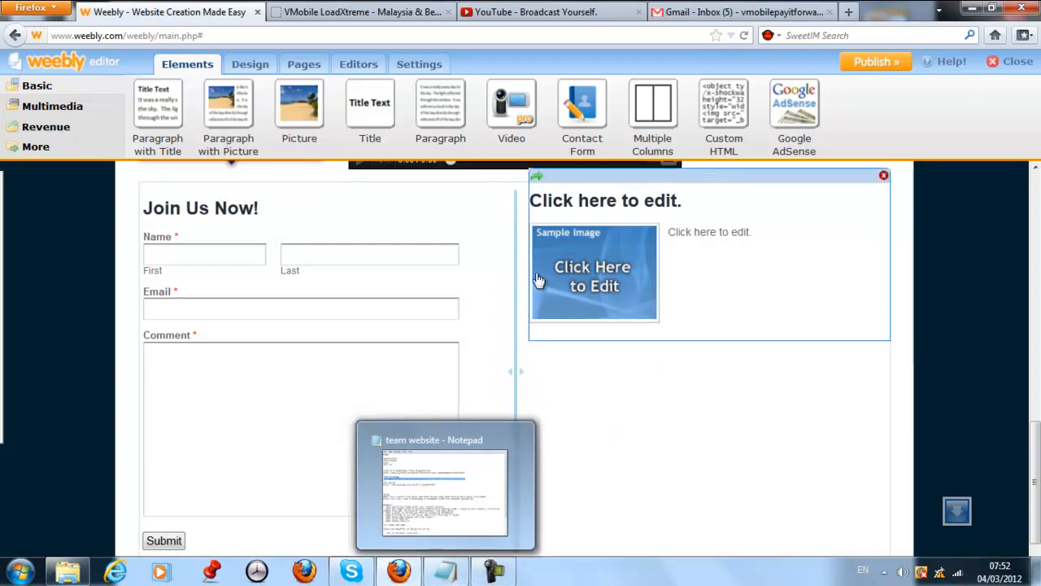
pyautogui.click(598, 281)
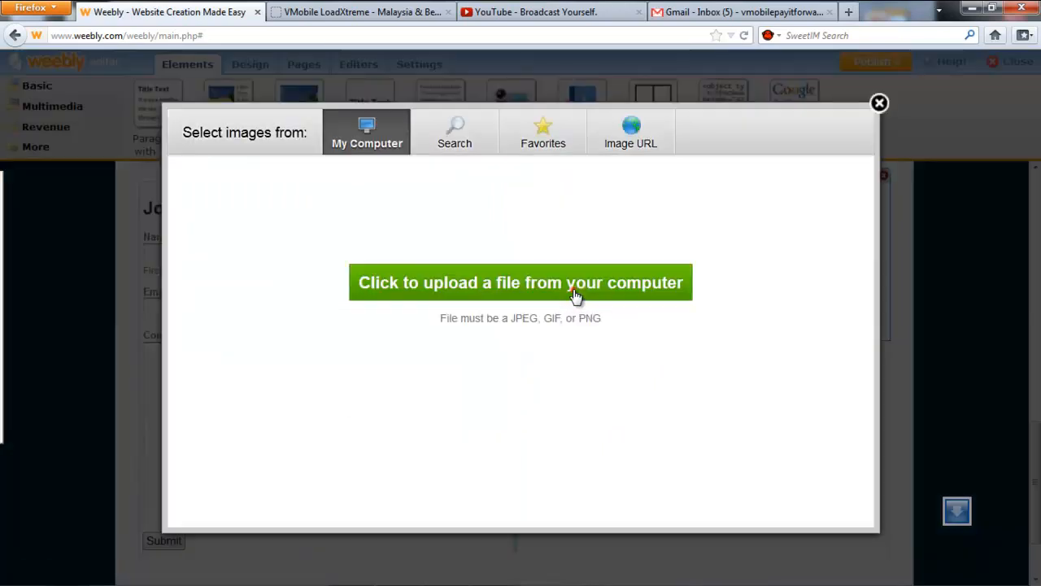
pyautogui.click(575, 294)
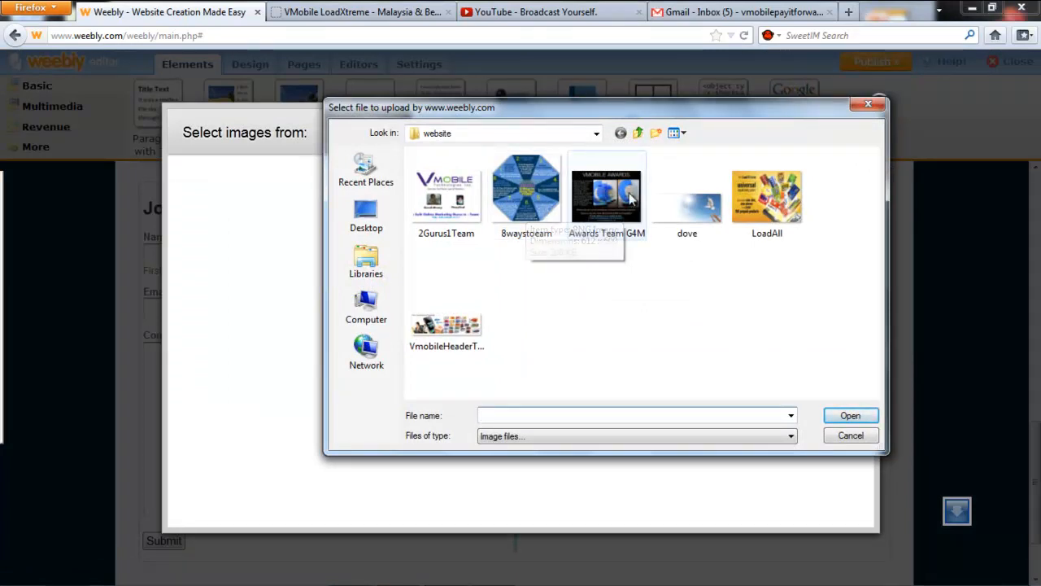
pyautogui.doubleClick(606, 197)
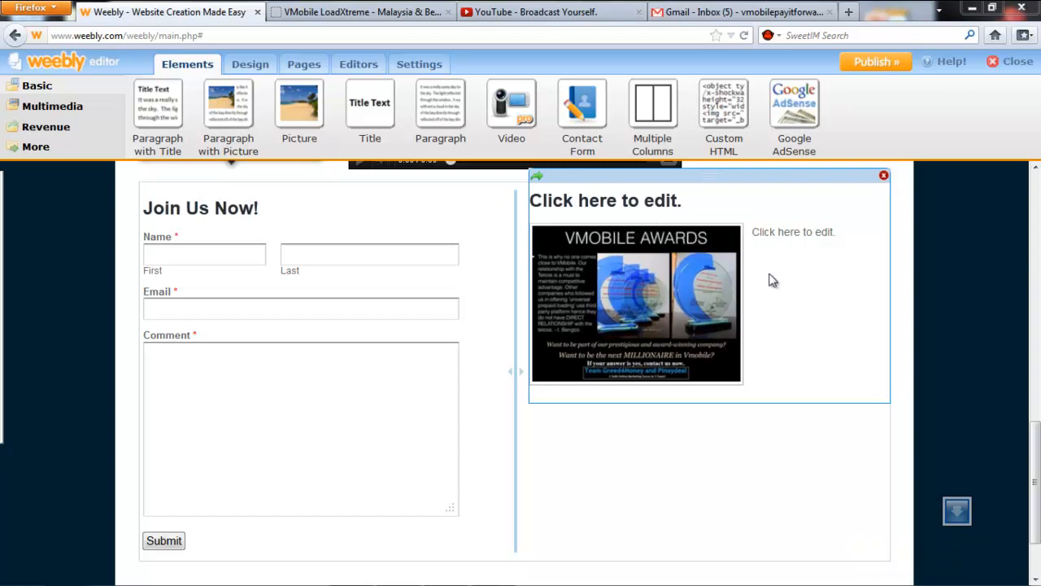
# Set the picture's border to None in its image options.
pyautogui.click(692, 282)
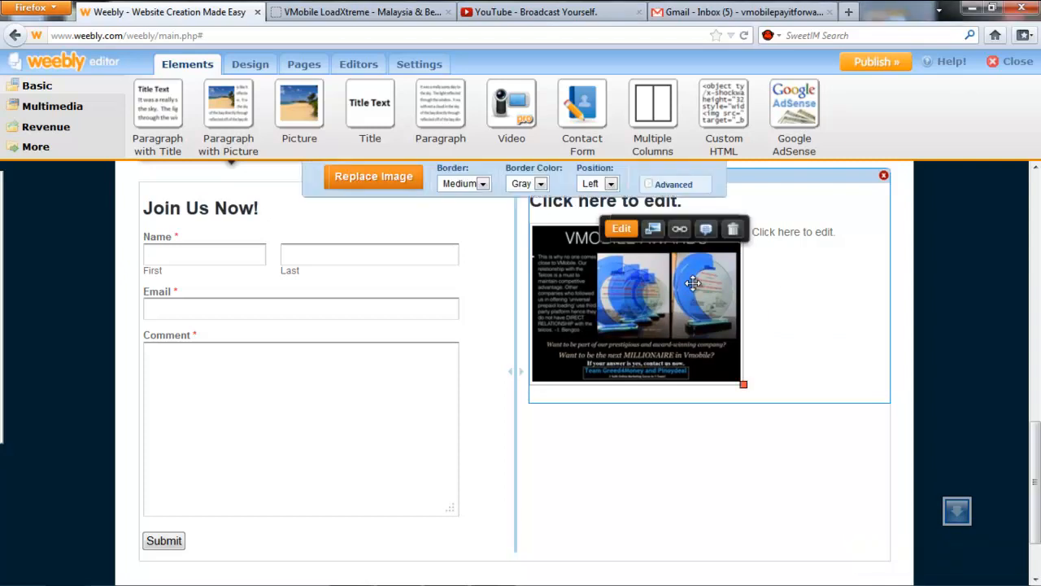
pyautogui.click(483, 184)
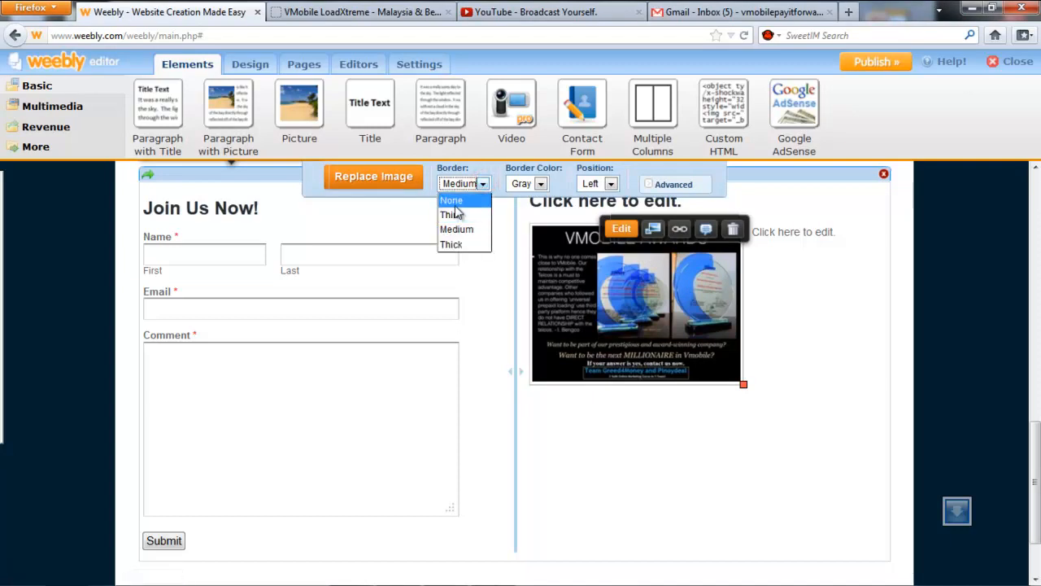
pyautogui.click(454, 200)
pyautogui.click(537, 184)
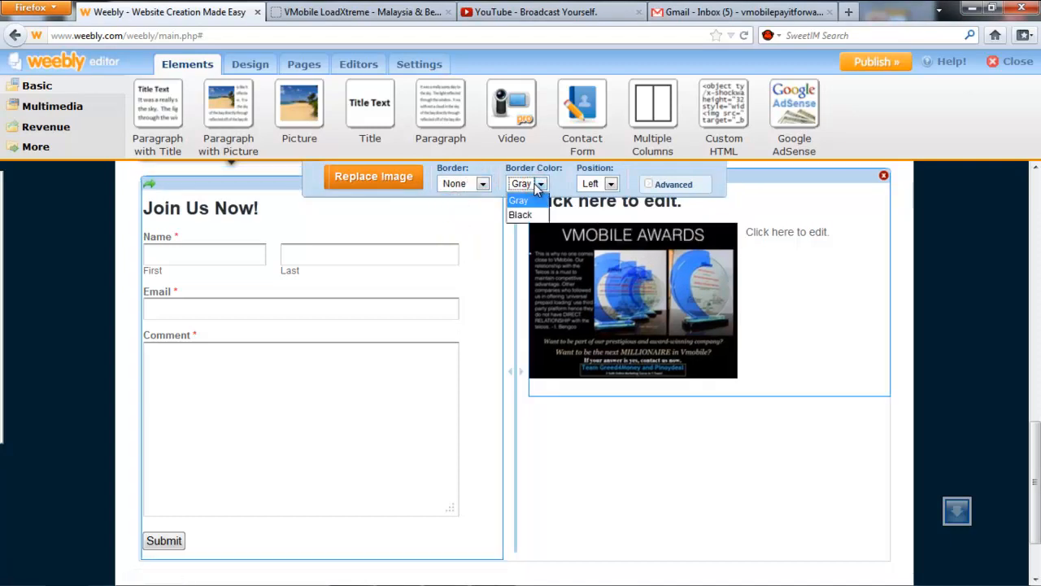
pyautogui.click(611, 184)
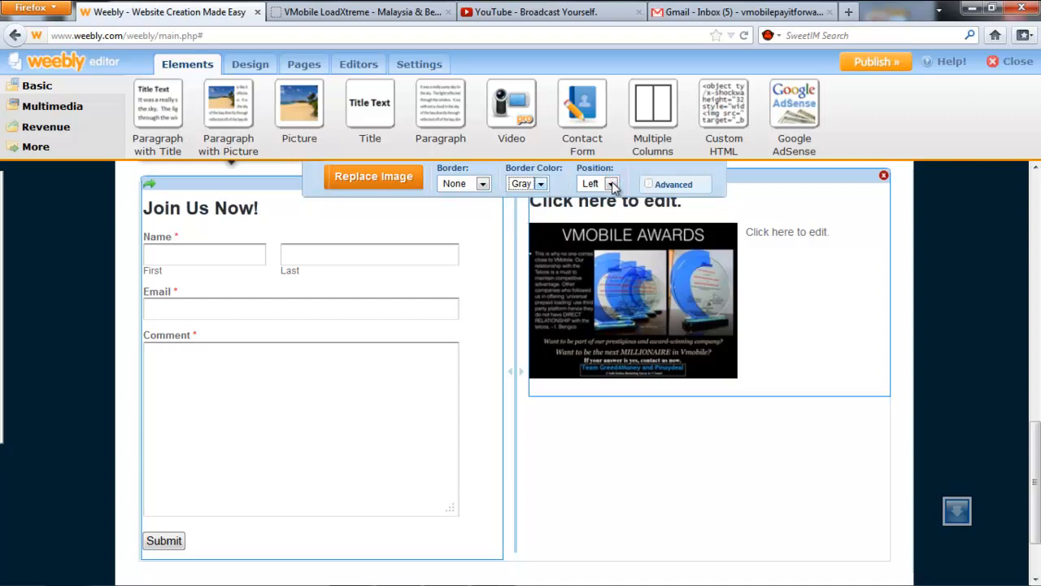
pyautogui.click(612, 184)
pyautogui.click(800, 261)
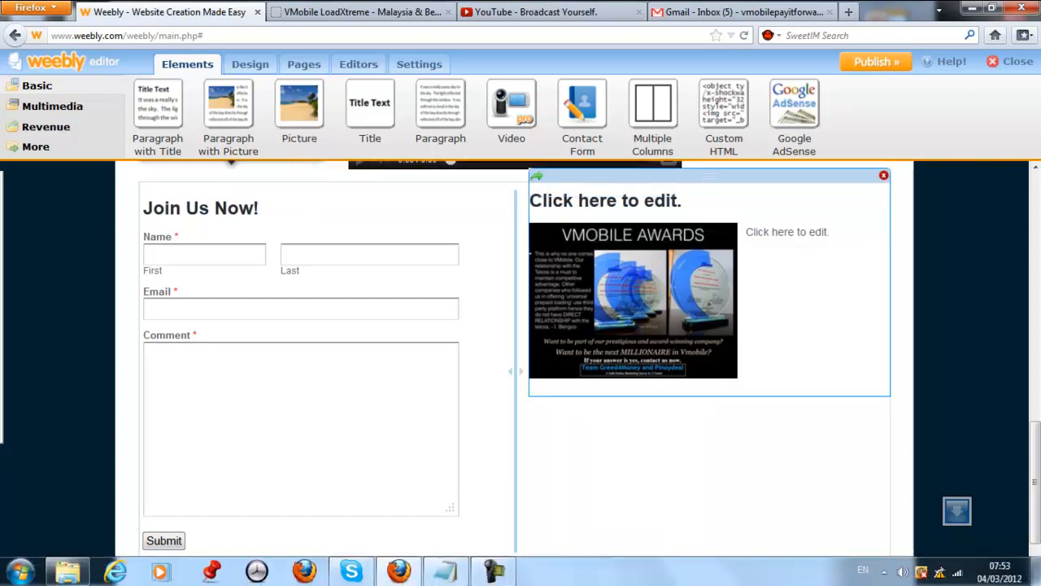
pyautogui.click(446, 572)
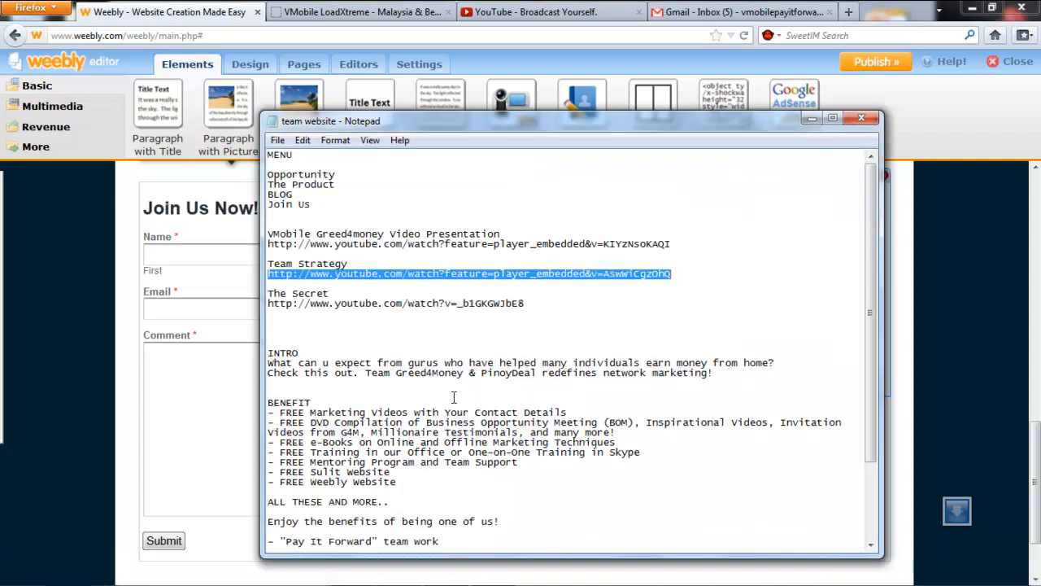
# Copy the benefits text from the notes into the paragraph beside the image.
pyautogui.scroll(-2, 451, 398)
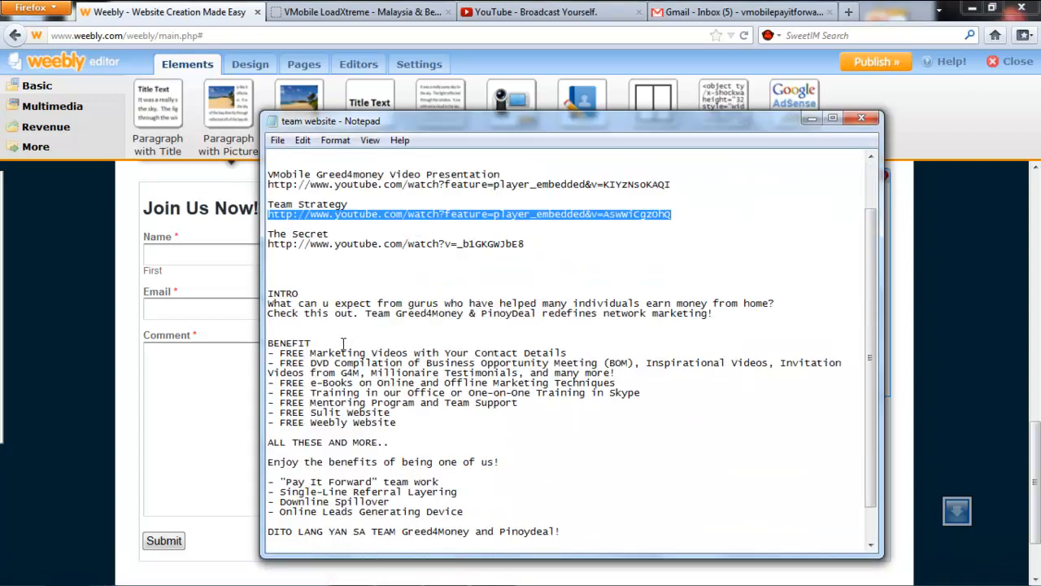
pyautogui.moveTo(265, 343); pyautogui.dragTo(601, 534)
pyautogui.hotkey('ctrl', 'c')
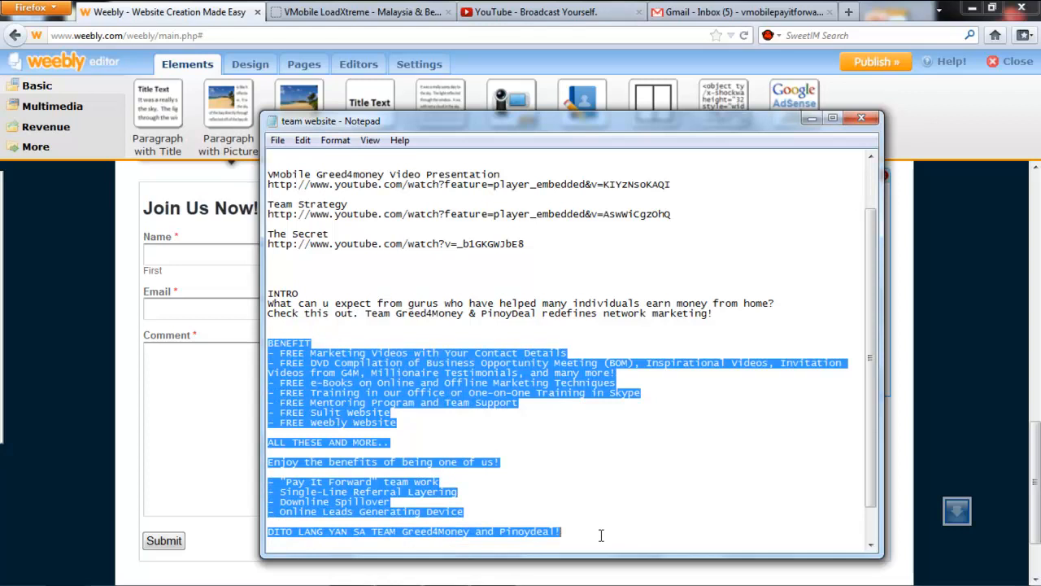
pyautogui.click(811, 117)
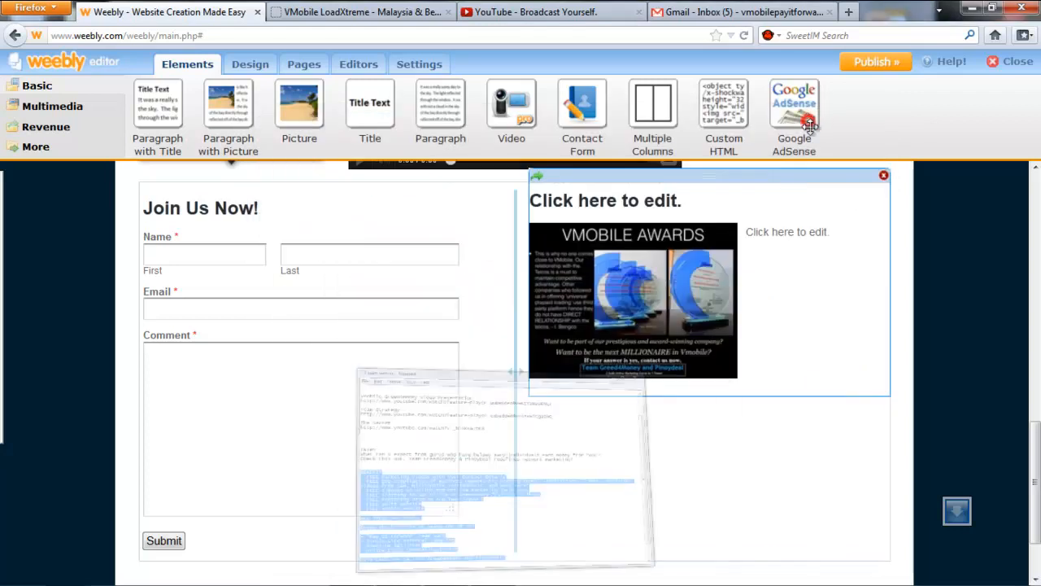
pyautogui.click(764, 236)
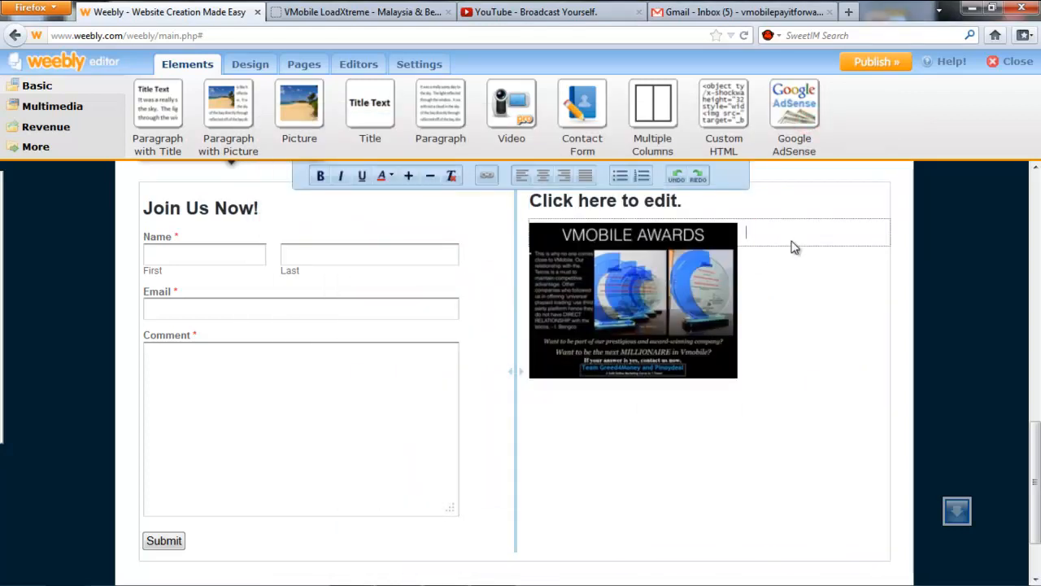
pyautogui.hotkey('ctrl', 'v')
# Move the benefits text below the image and add the heading 'WHAT ARE YOUR BENEFITS?' with a blank line after it.
pyautogui.scroll(3, 793, 248)
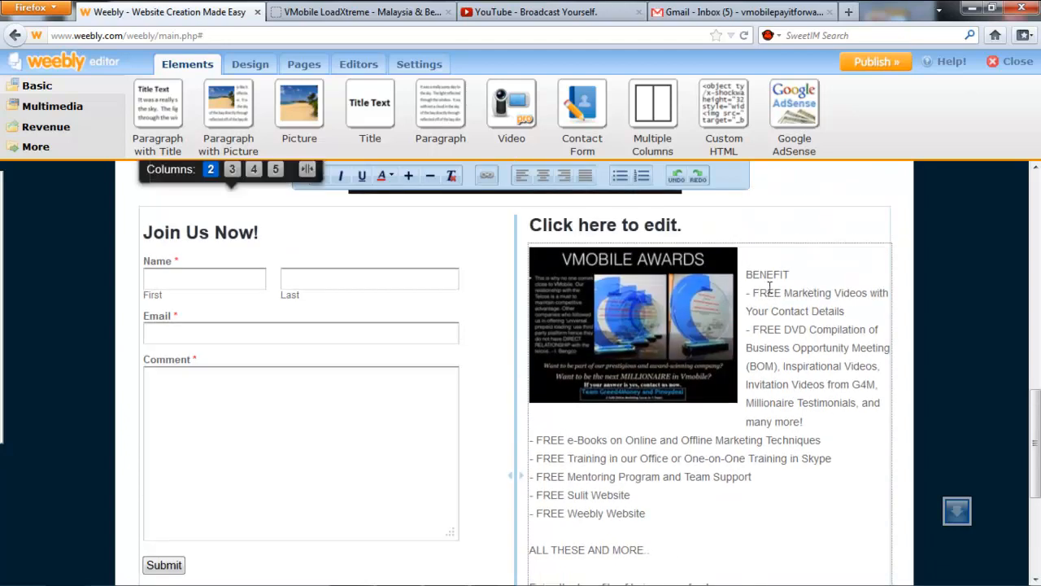
pyautogui.press('Return')
pyautogui.press('Return')
pyautogui.press('Return')
pyautogui.press('Return')
pyautogui.press('Return')
pyautogui.press('Return')
pyautogui.press('Return')
pyautogui.press('Return')
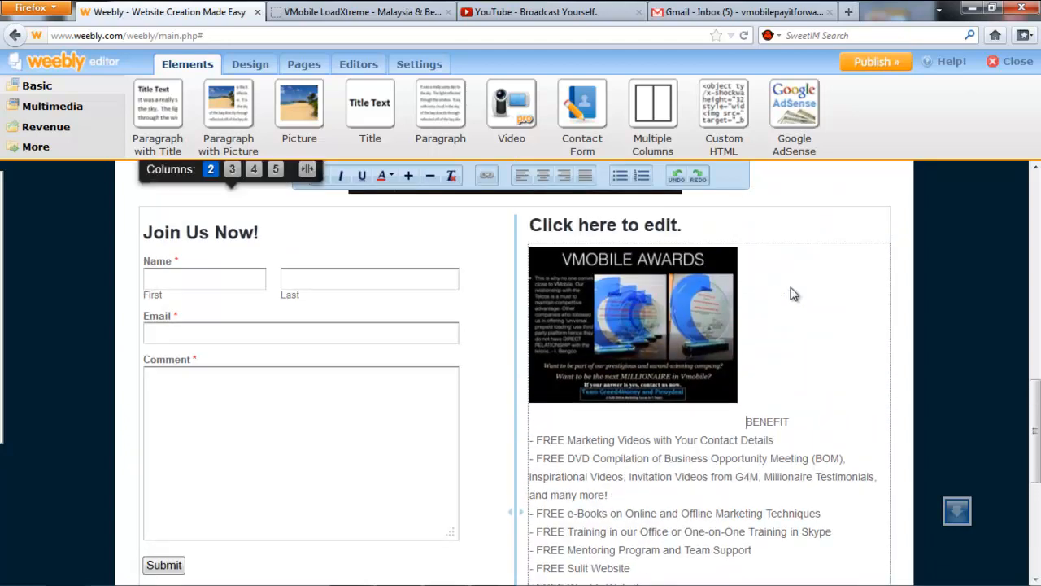
pyautogui.press('BackSpace')
pyautogui.press('Return')
pyautogui.press('Return')
pyautogui.write('WHAT ARE YOUR')
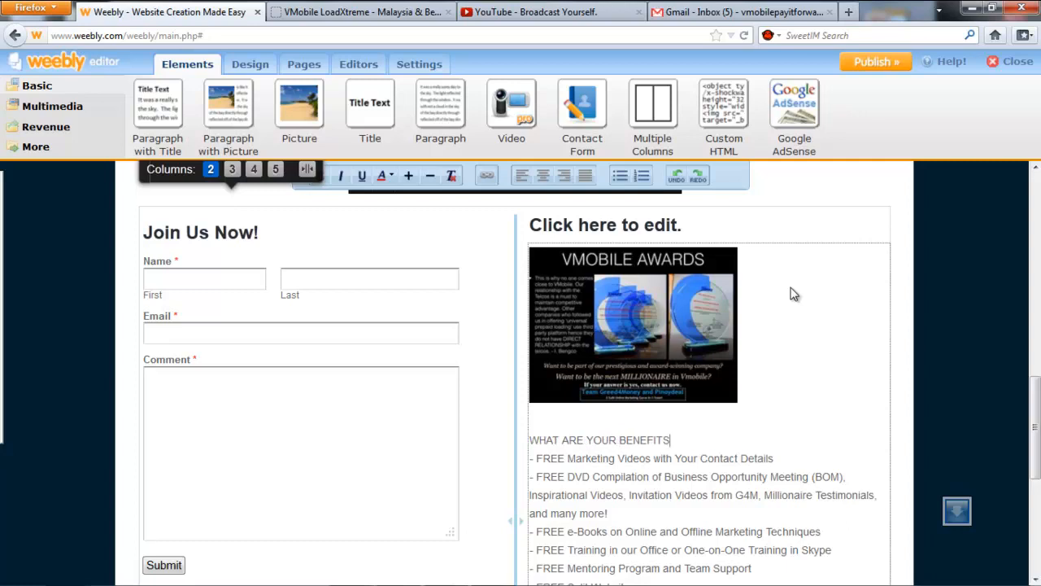
pyautogui.press('Return')
# Bold the 'WHAT ARE YOUR BENEFITS?' heading and check the closing 'ALL THESE AND MORE.' line.
pyautogui.hotkey('shift', 'Up')
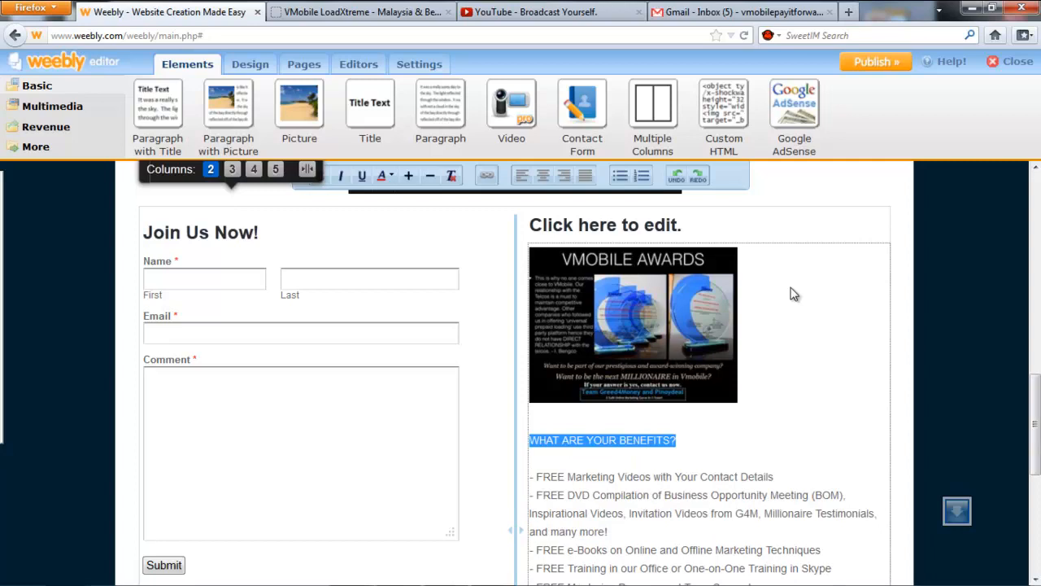
pyautogui.click(322, 177)
pyautogui.scroll(-2, 755, 413)
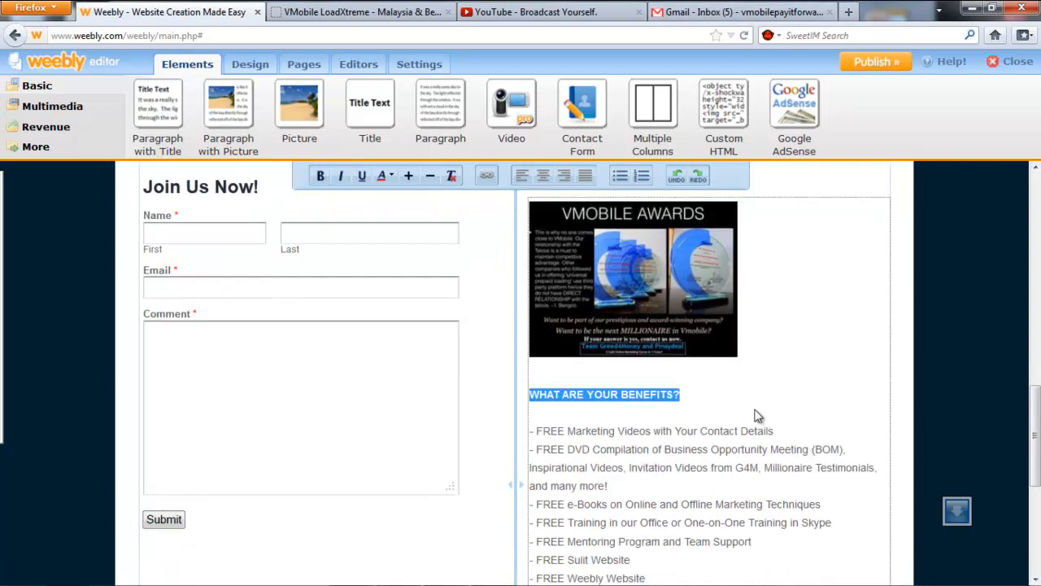
pyautogui.click(687, 371)
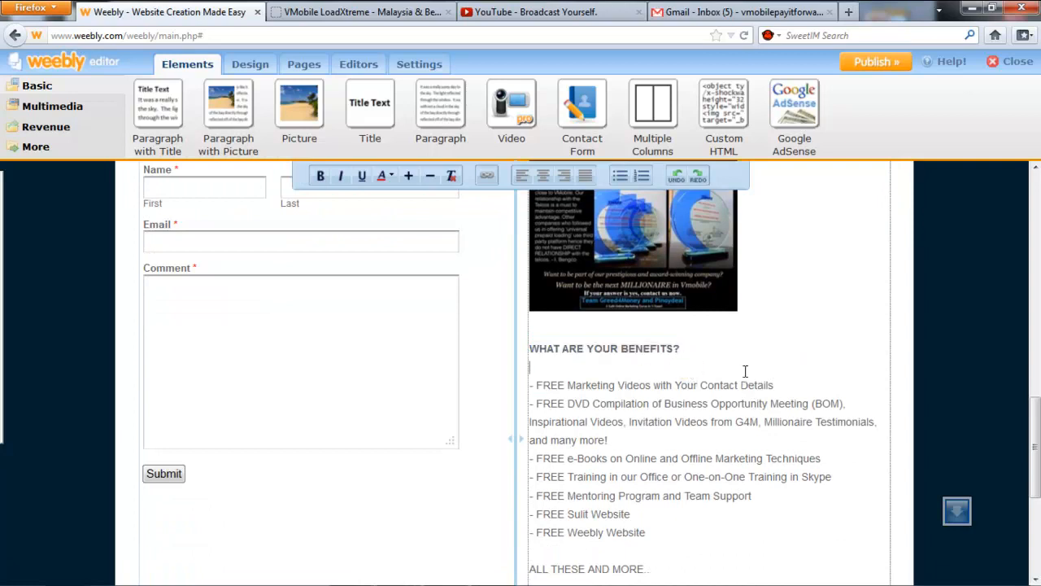
pyautogui.scroll(-2, 748, 377)
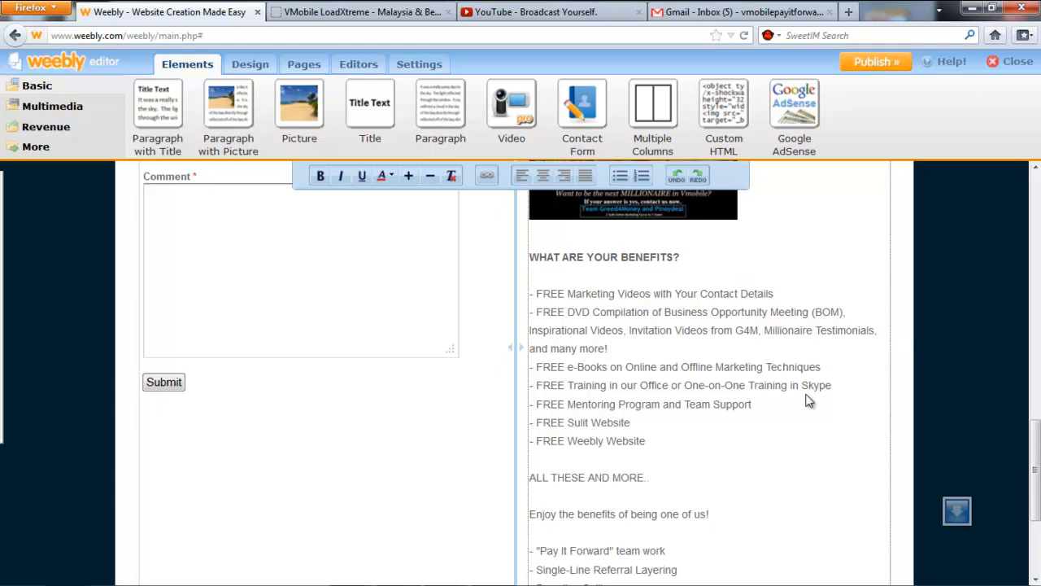
pyautogui.scroll(-2, 791, 388)
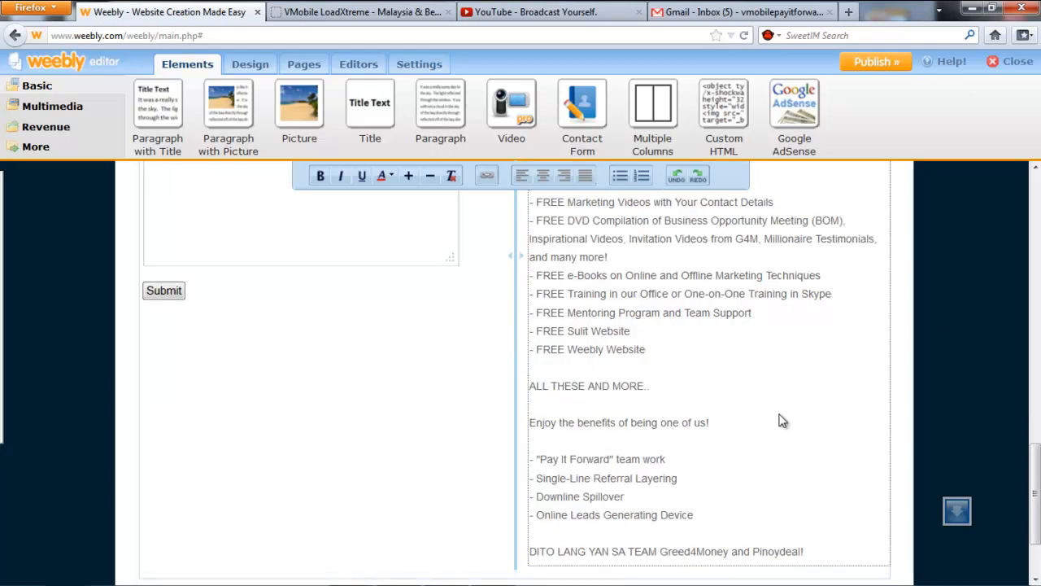
pyautogui.tripleClick(749, 394)
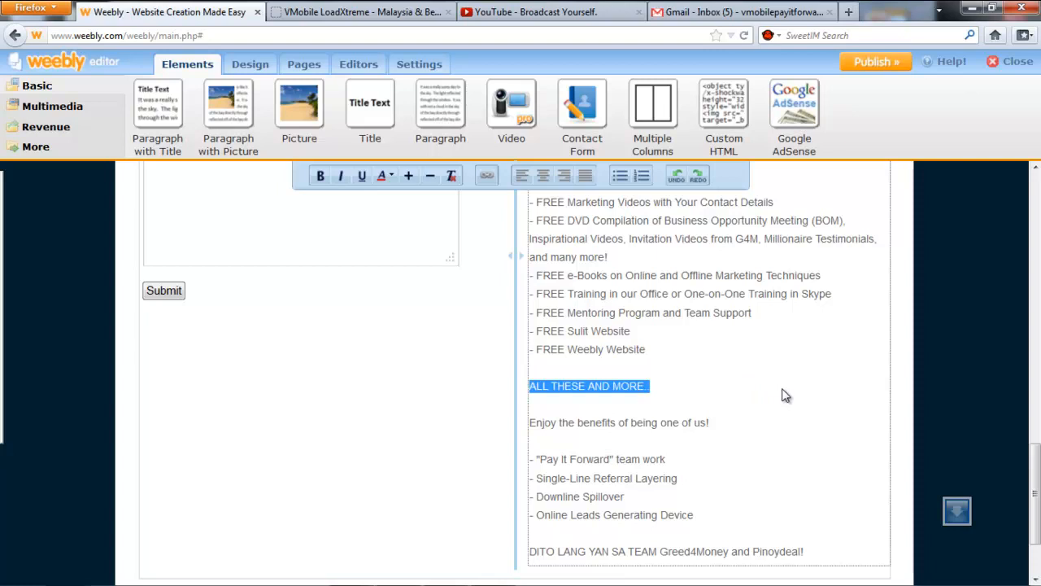
pyautogui.click(771, 460)
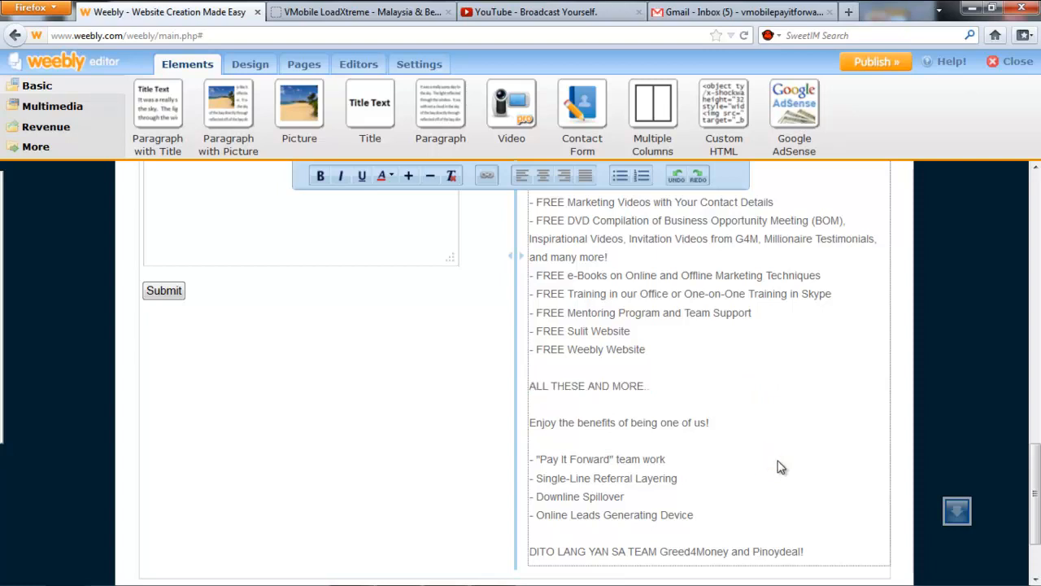
# Scroll up to the Colosseum header image at the top of the Opportunity page.
pyautogui.scroll(-3, 778, 466)
pyautogui.scroll(15, 781, 465)
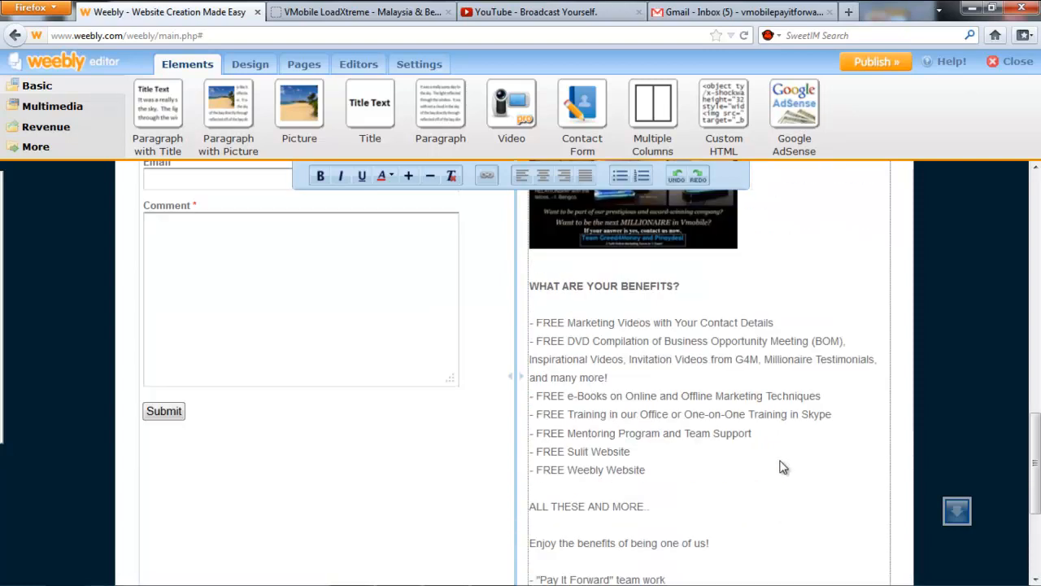
pyautogui.scroll(1, 785, 463)
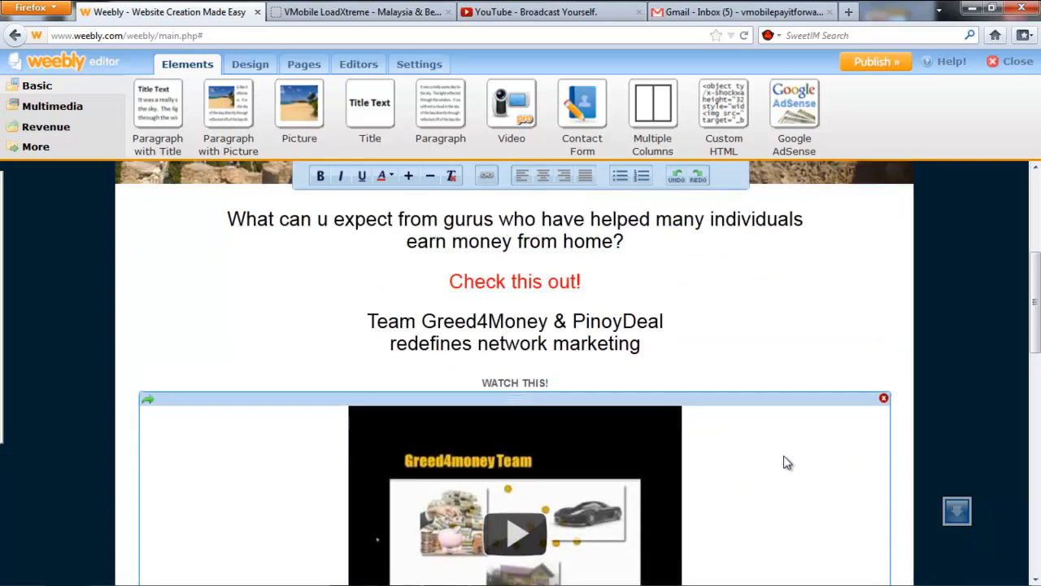
pyautogui.scroll(3, 785, 461)
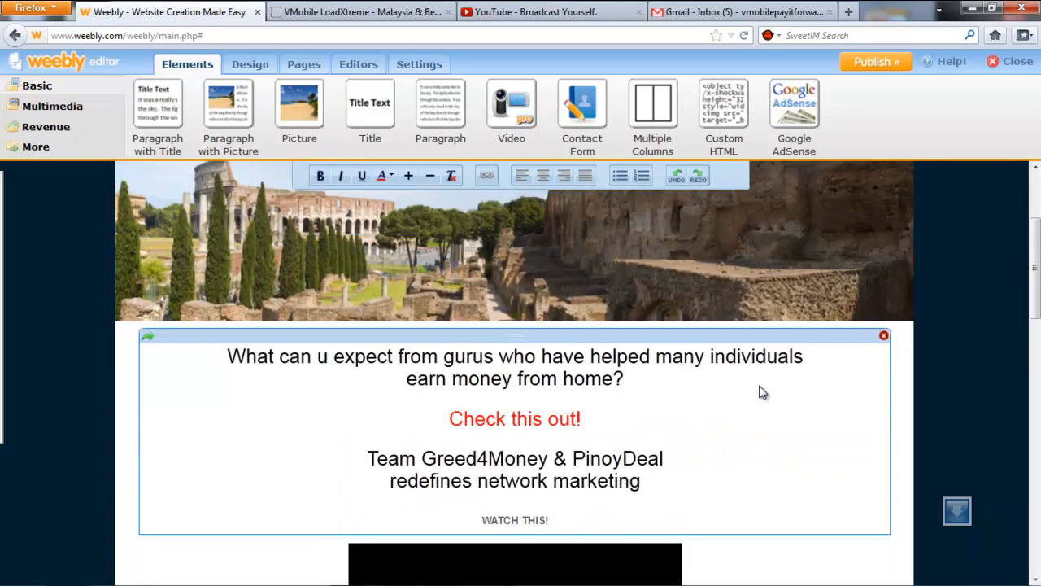
pyautogui.scroll(2, 702, 398)
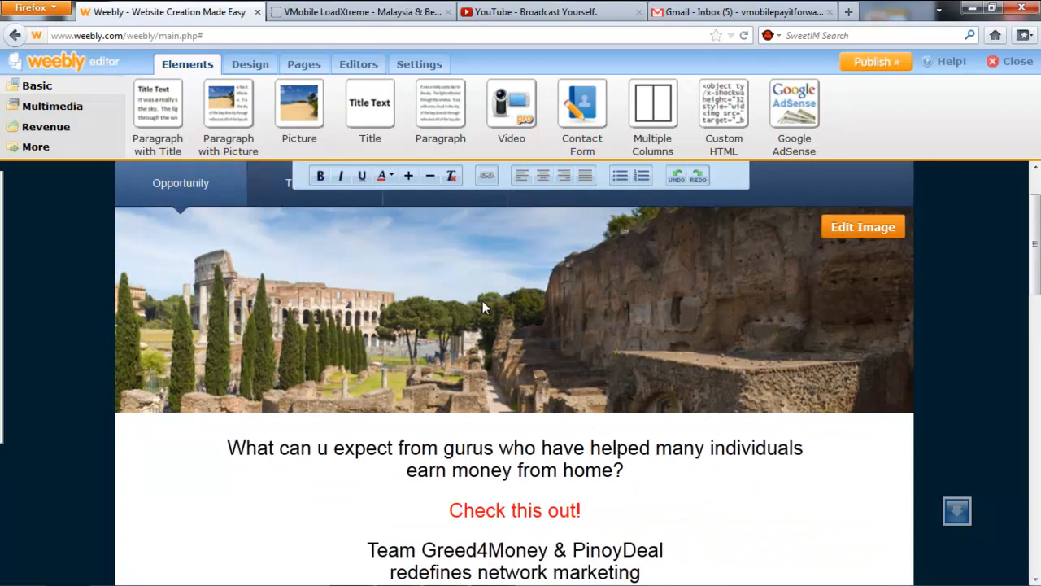
# Remove the Colosseum header picture and place the uploaded 2Gurus1Team logo at the header's left edge.
pyautogui.click(937, 277)
pyautogui.click(858, 229)
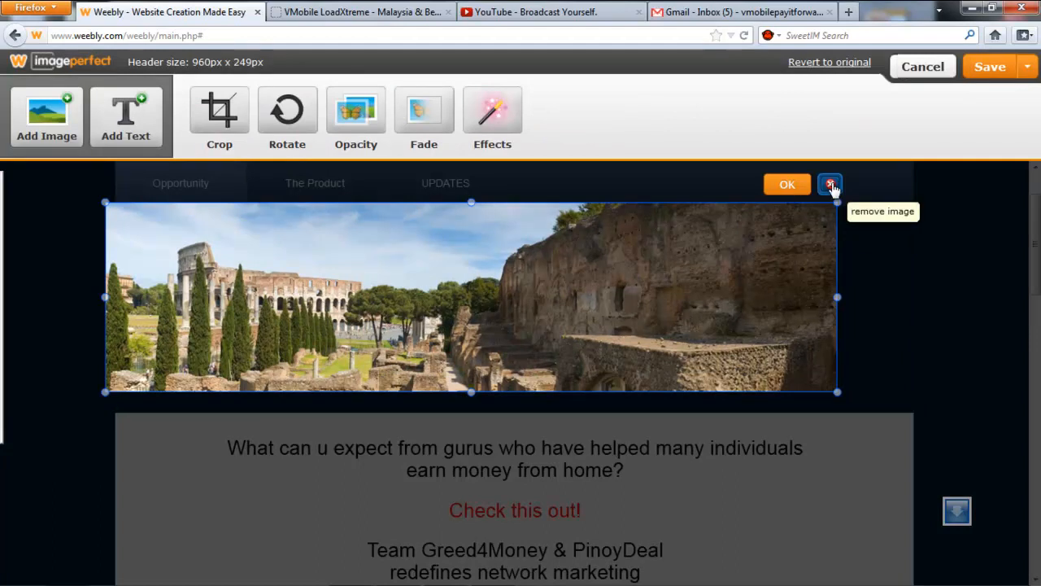
pyautogui.click(831, 186)
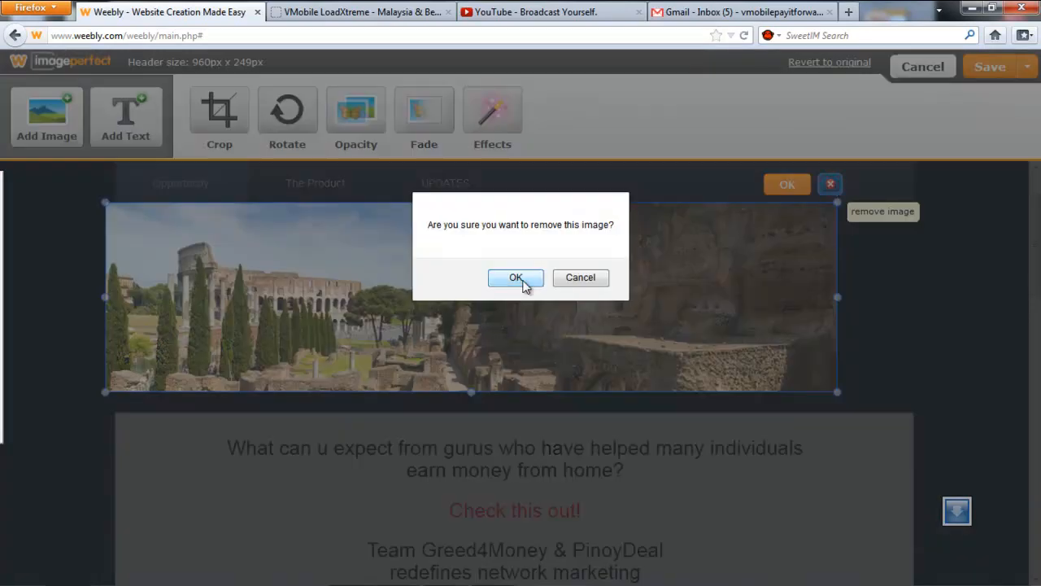
pyautogui.click(522, 280)
pyautogui.click(41, 122)
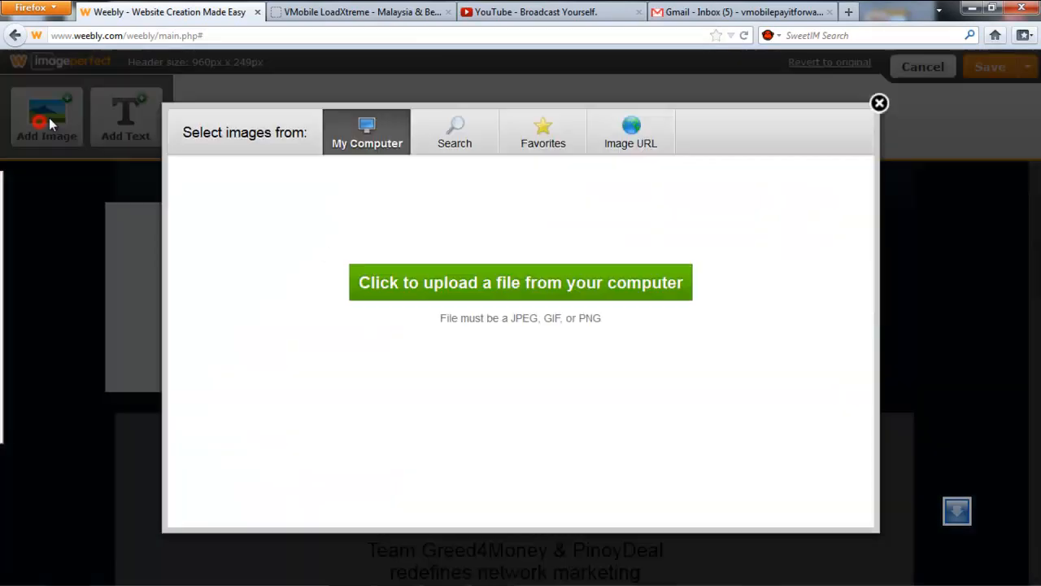
pyautogui.click(419, 291)
pyautogui.click(442, 198)
pyautogui.doubleClick(453, 206)
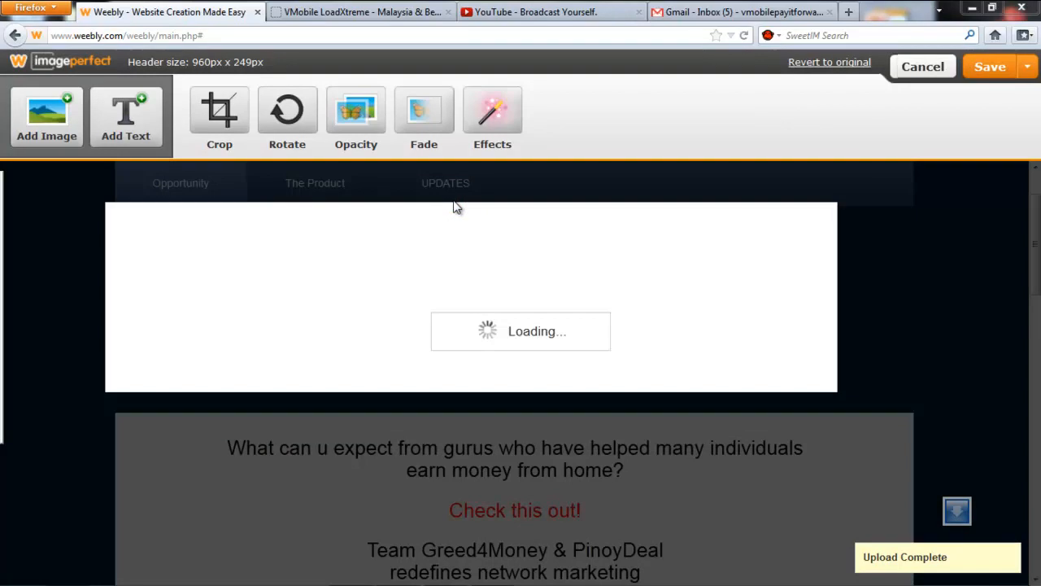
pyautogui.moveTo(463, 309); pyautogui.dragTo(224, 315)
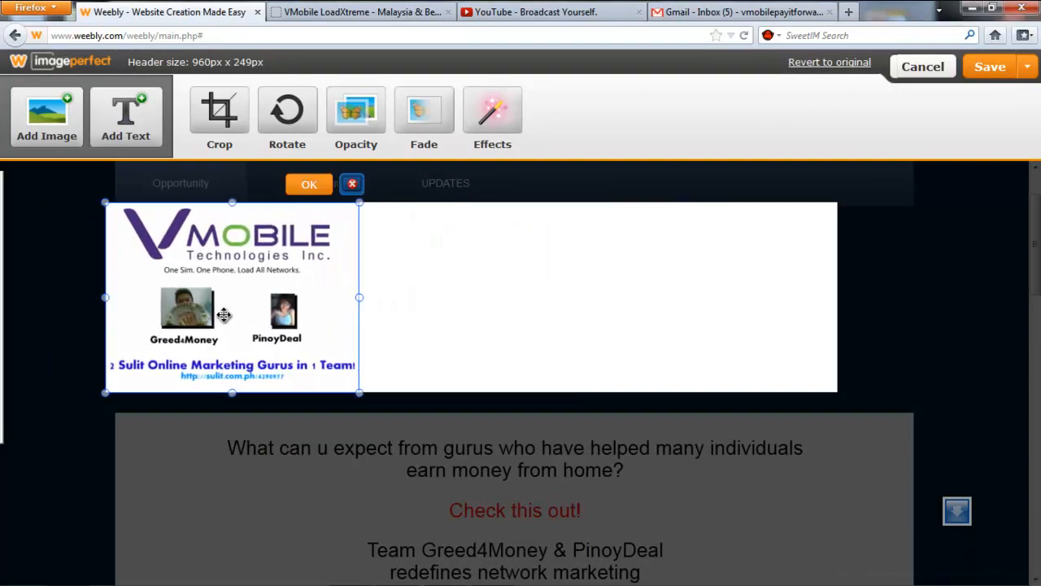
# Upload the dove picture, fit it to the header's right side, and save the header to all pages.
pyautogui.click(67, 124)
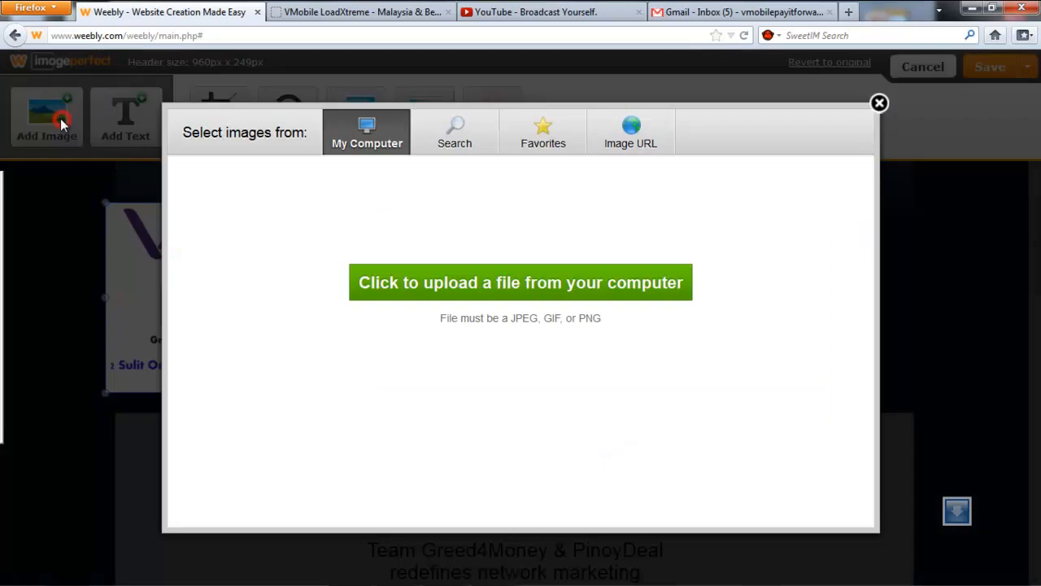
pyautogui.click(560, 274)
pyautogui.click(705, 216)
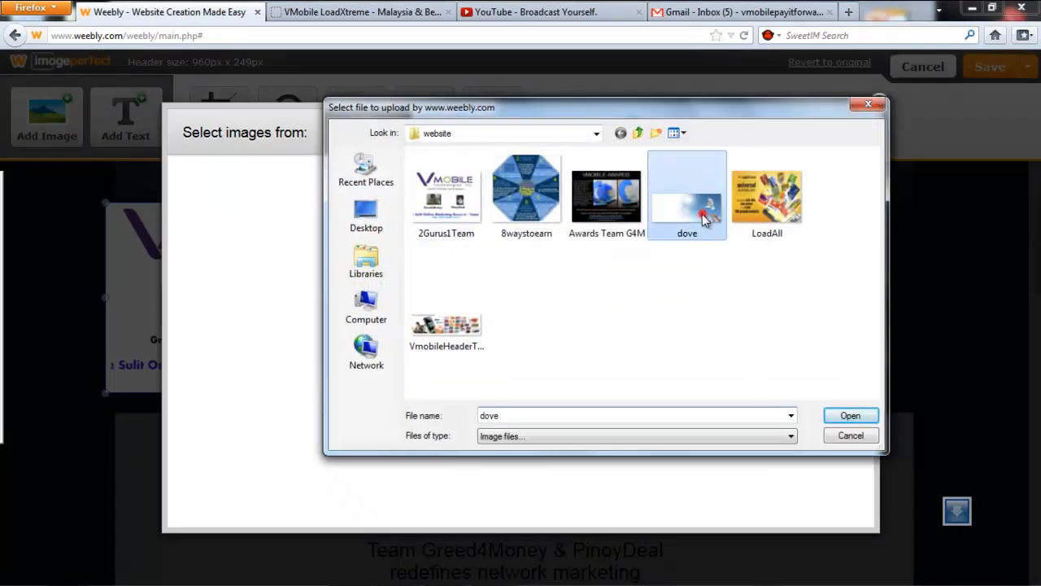
pyautogui.doubleClick(704, 216)
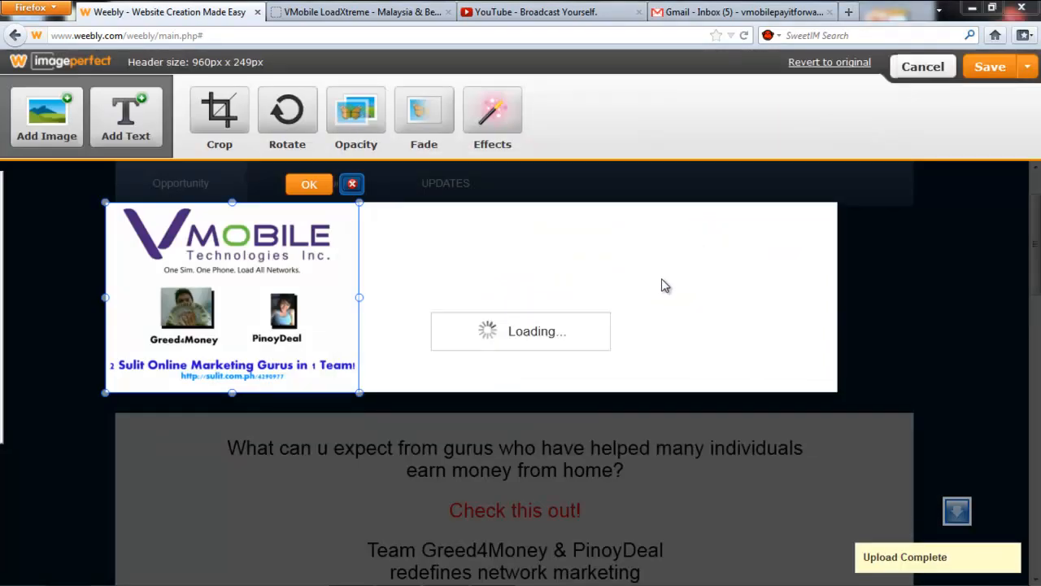
pyautogui.moveTo(479, 281); pyautogui.dragTo(632, 279)
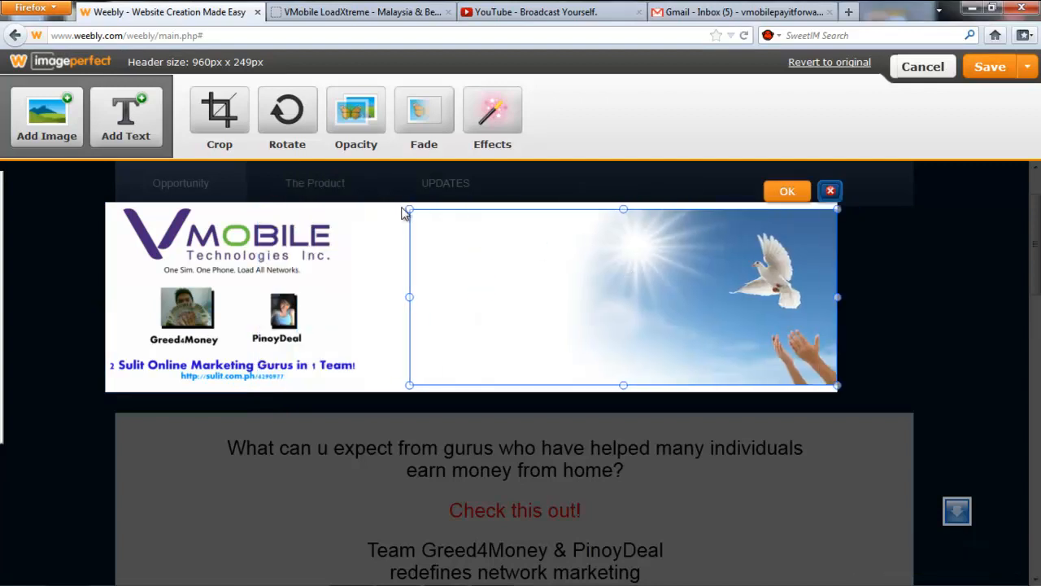
pyautogui.moveTo(409, 209); pyautogui.dragTo(393, 203)
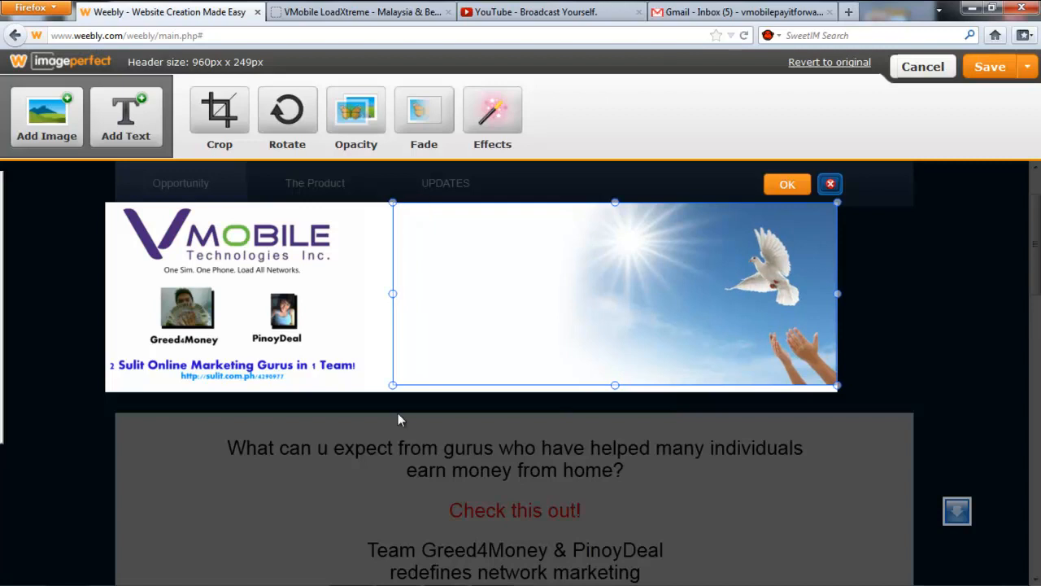
pyautogui.moveTo(393, 385)
pyautogui.mouseDown()
pyautogui.moveTo(356, 390)
pyautogui.moveTo(391, 385)
pyautogui.moveTo(375, 392)
pyautogui.mouseUp()
pyautogui.click(925, 323)
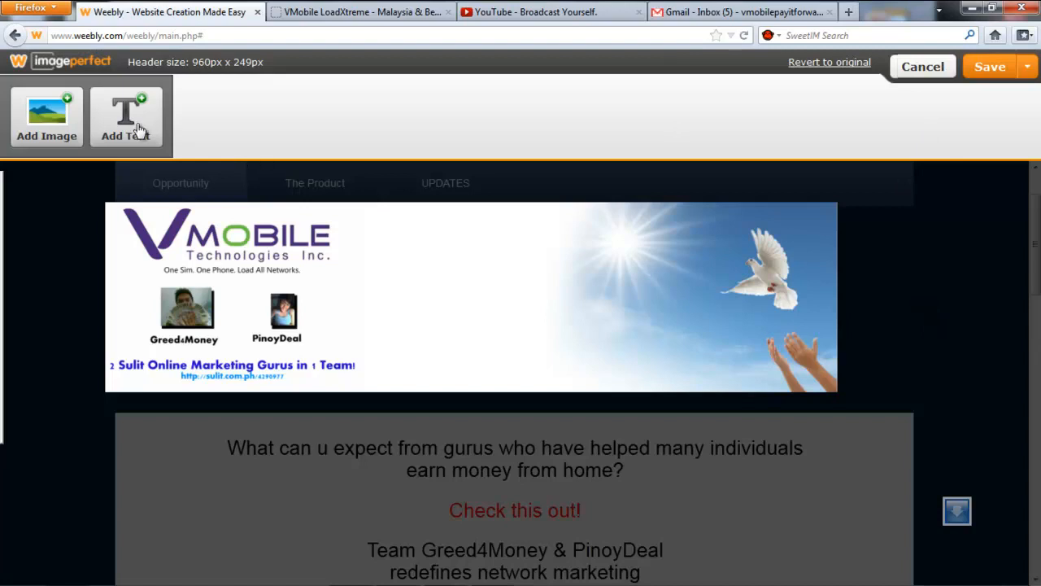
pyautogui.click(990, 68)
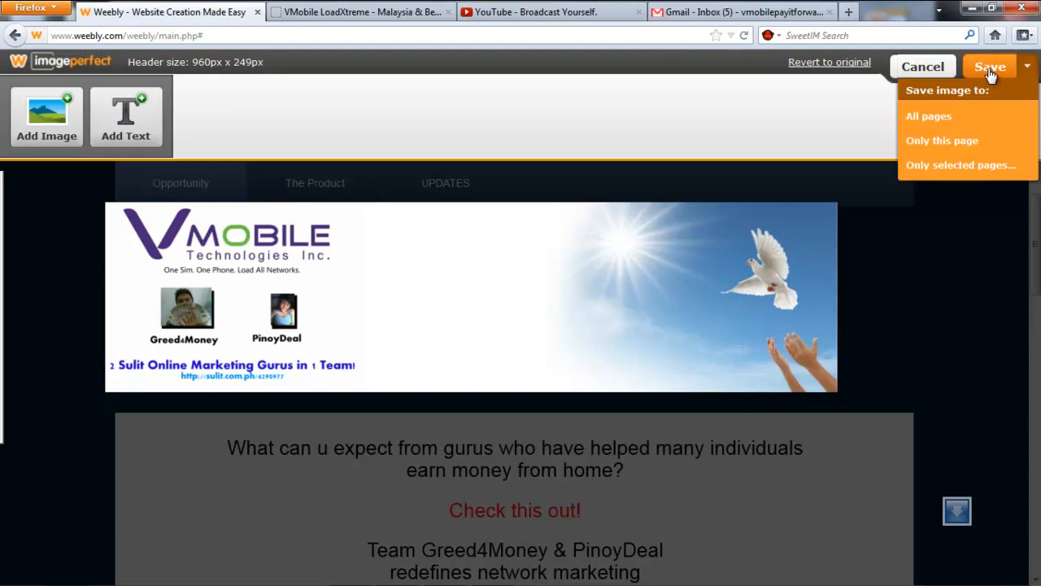
pyautogui.click(931, 118)
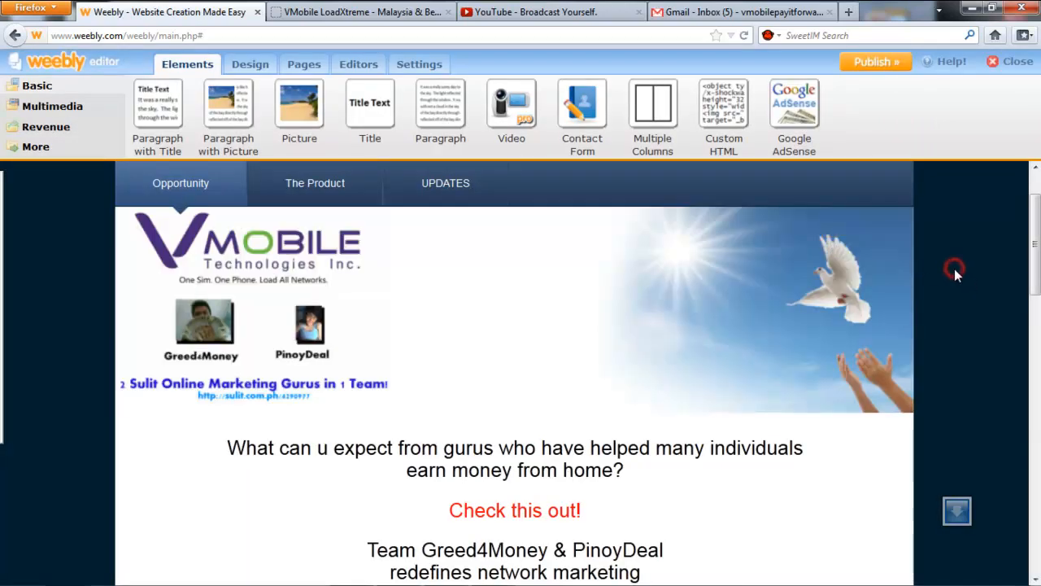
# On The Product page, add an image element showing the uploaded 8waystoearn picture.
pyautogui.moveTo(1035, 264)
pyautogui.mouseDown()
pyautogui.moveTo(1037, 517)
pyautogui.moveTo(1037, 244)
pyautogui.mouseUp()
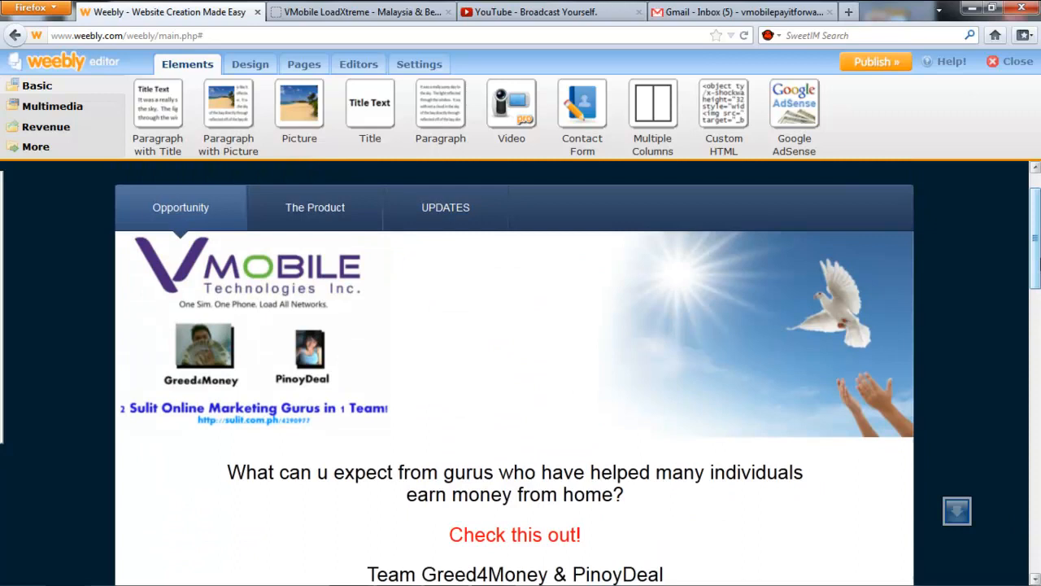
pyautogui.click(336, 208)
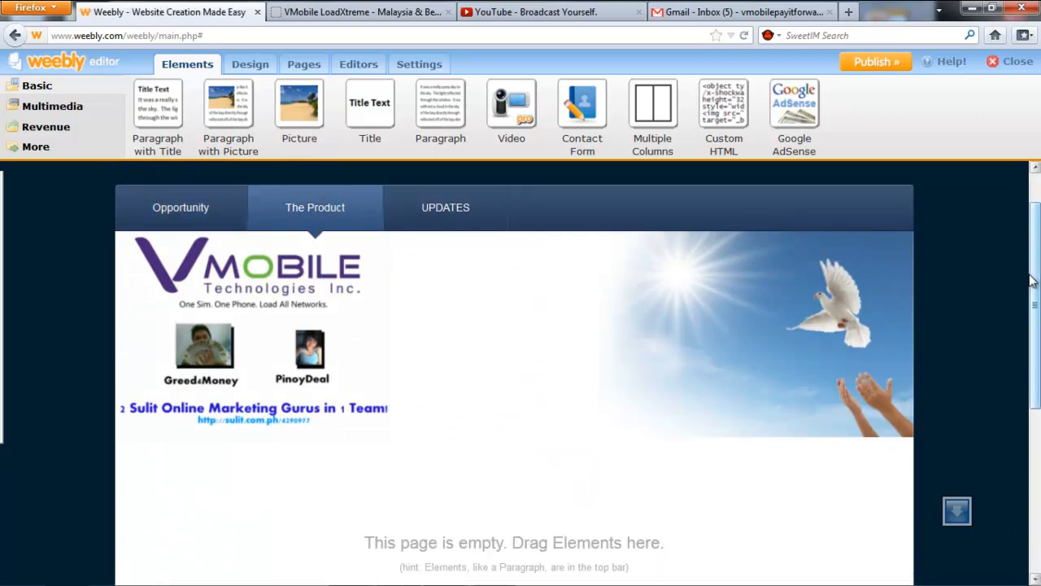
pyautogui.click(295, 209)
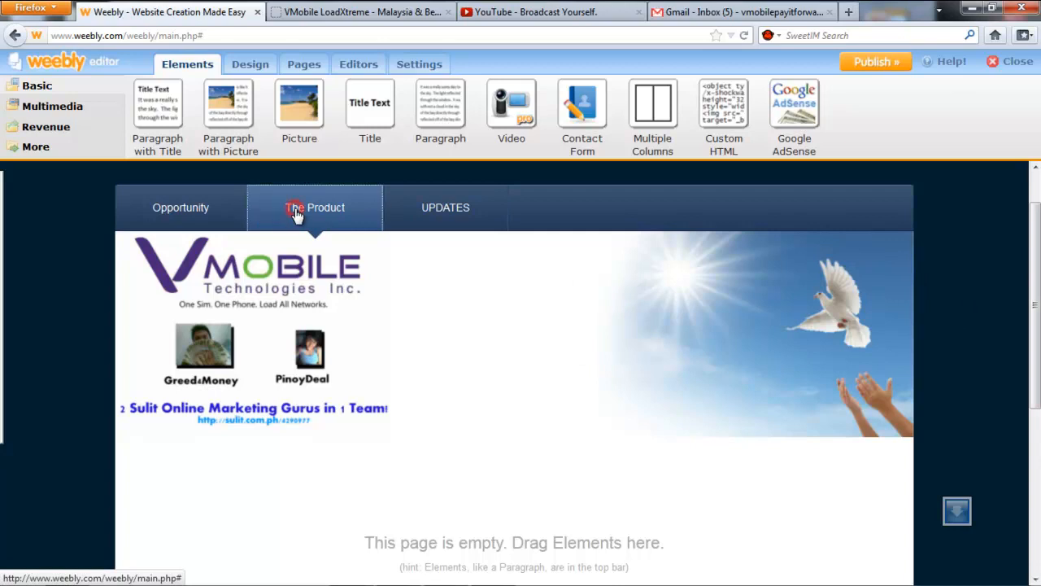
pyautogui.moveTo(1035, 277); pyautogui.dragTo(1035, 405)
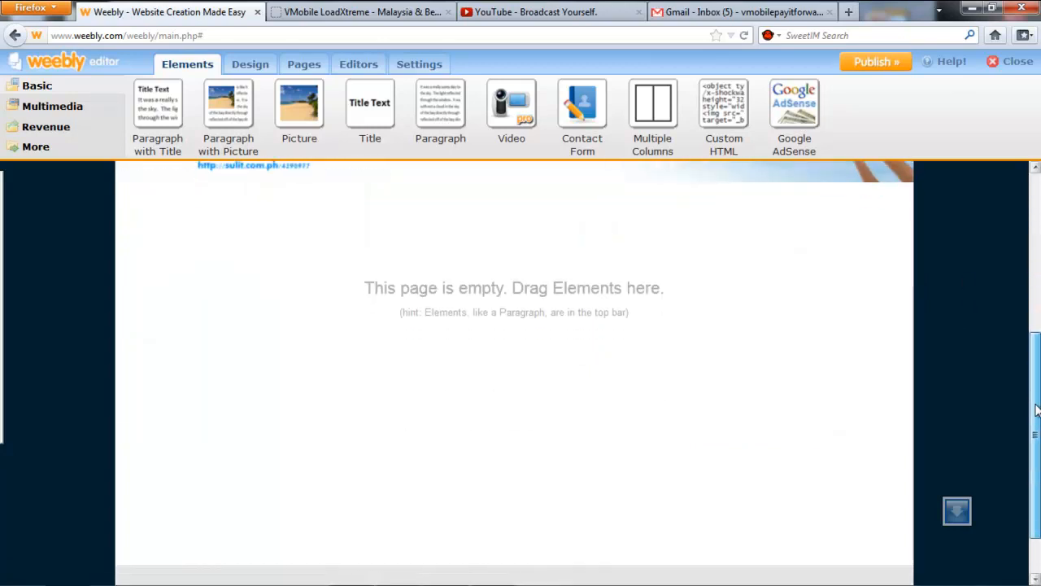
pyautogui.moveTo(298, 99)
pyautogui.mouseDown()
pyautogui.moveTo(496, 236)
pyautogui.moveTo(504, 281)
pyautogui.mouseUp()
pyautogui.click(521, 257)
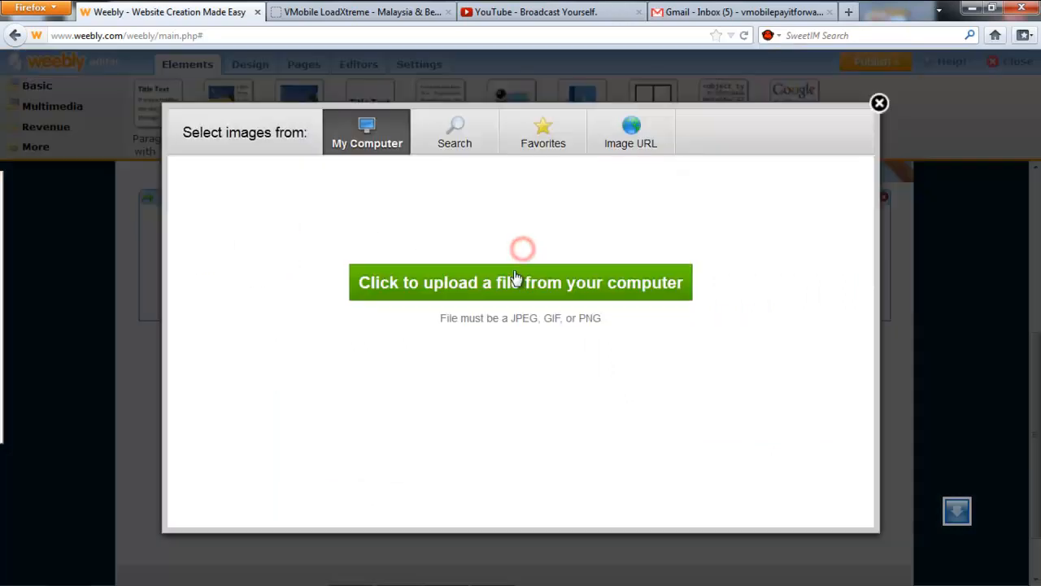
pyautogui.click(518, 277)
pyautogui.doubleClick(525, 197)
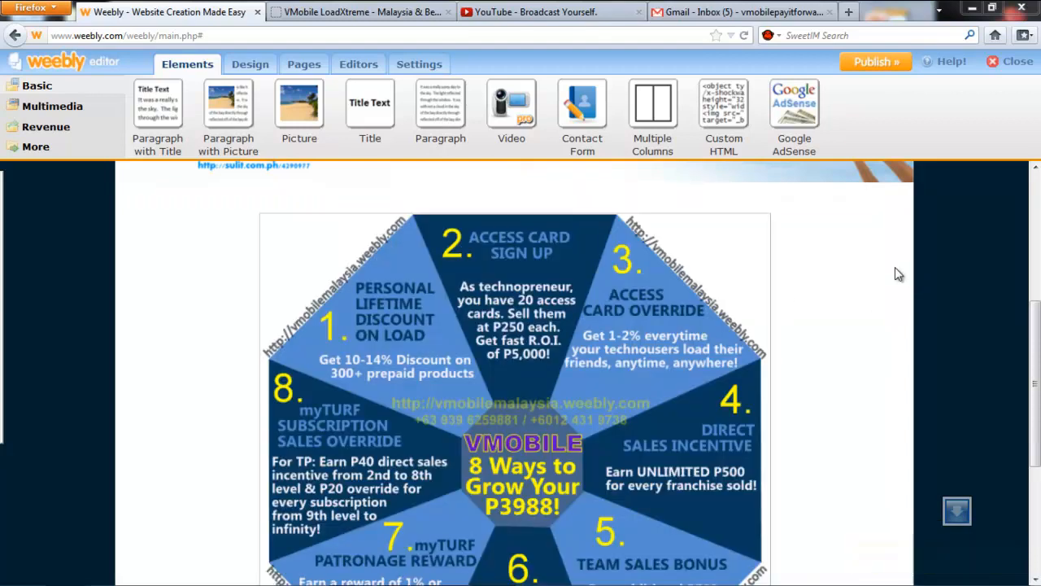
# Make the picture slightly narrower and set its border to None.
pyautogui.scroll(-5, 819, 302)
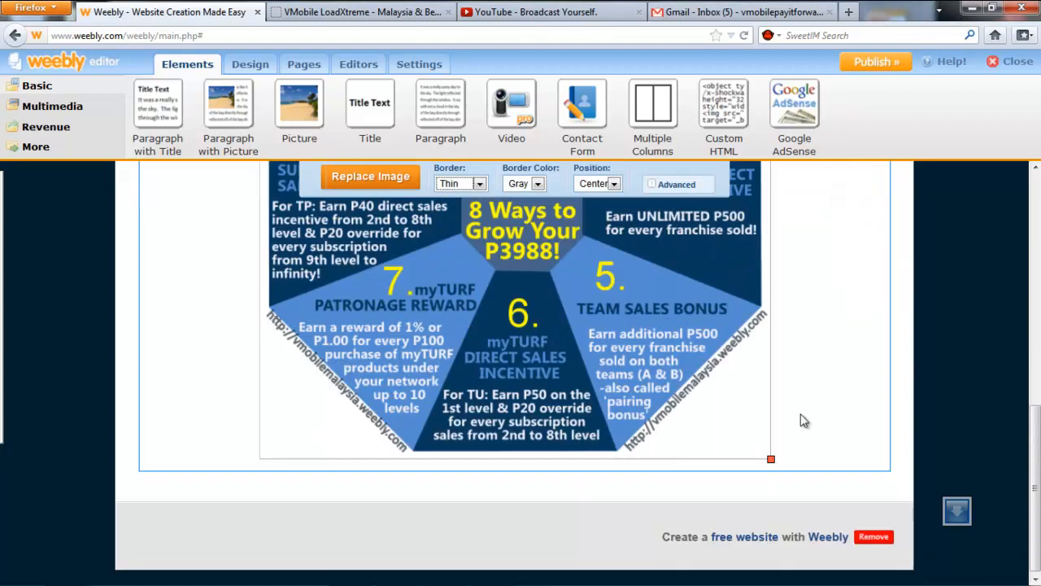
pyautogui.moveTo(769, 465); pyautogui.dragTo(758, 458)
pyautogui.click(460, 184)
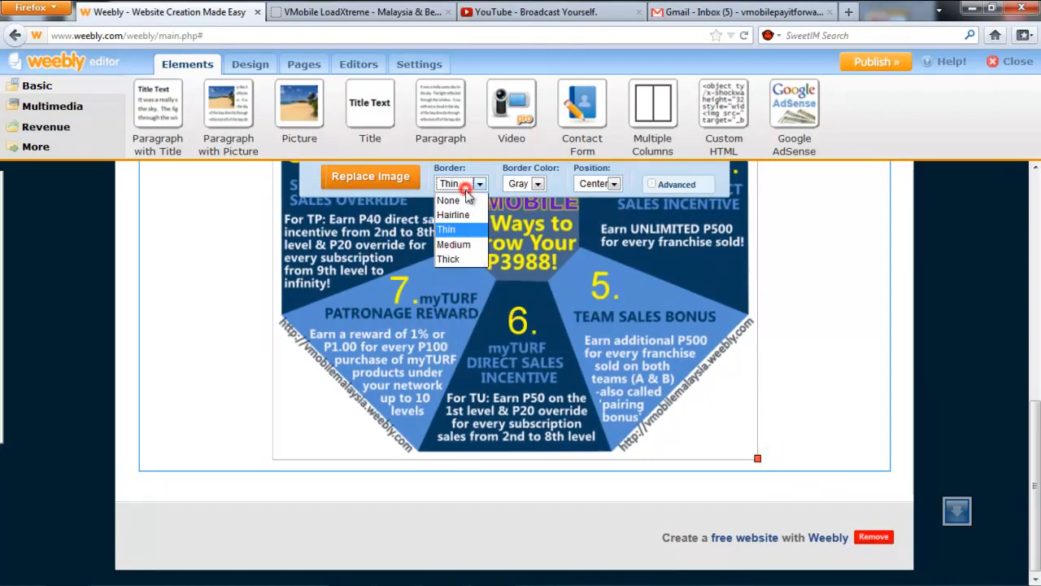
pyautogui.click(463, 202)
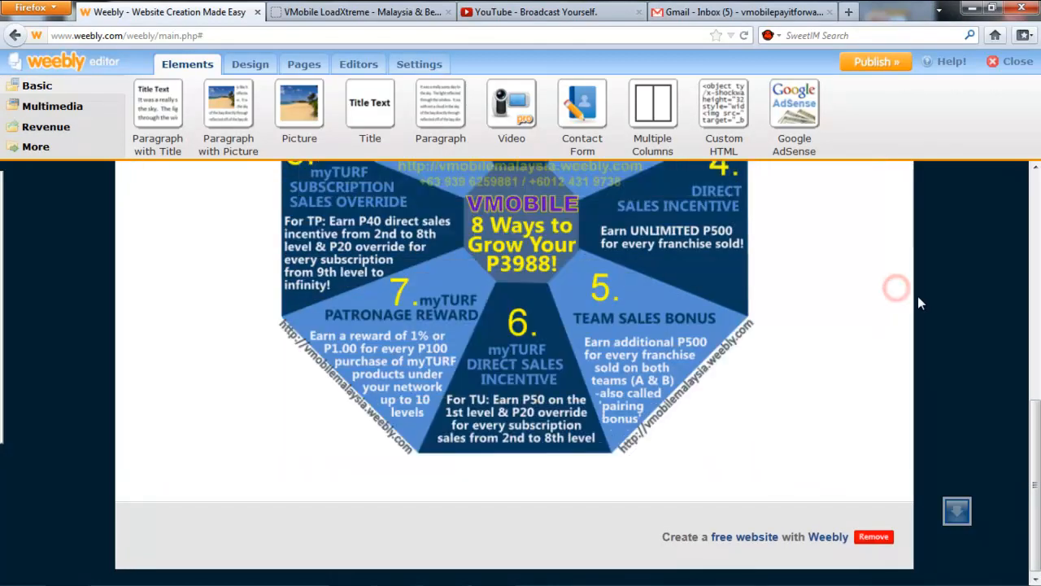
pyautogui.scroll(5, 917, 299)
pyautogui.scroll(3, 919, 303)
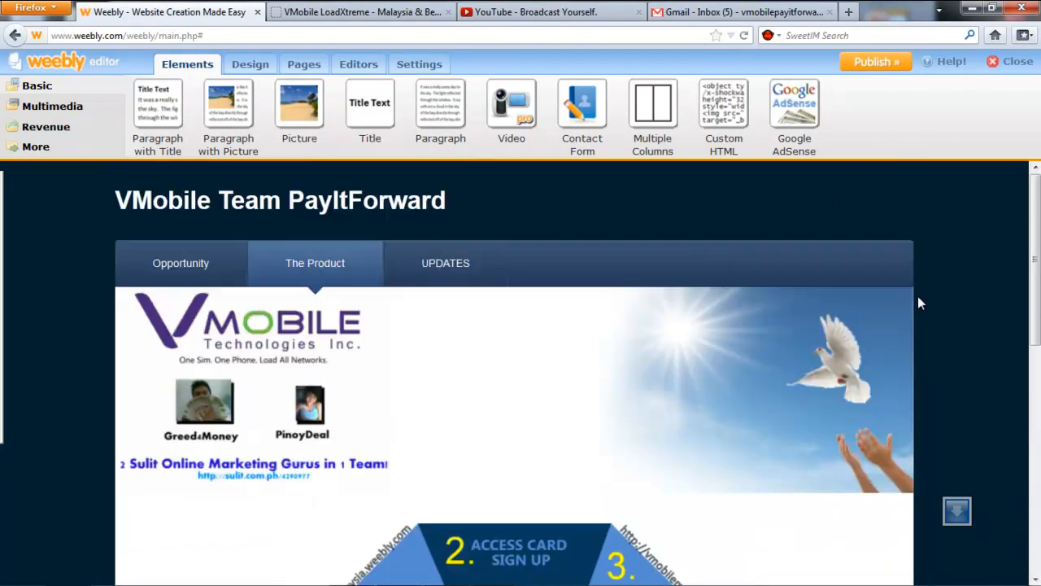
# Go to the UPDATES page and start editing the First Post! blog post.
pyautogui.click(464, 259)
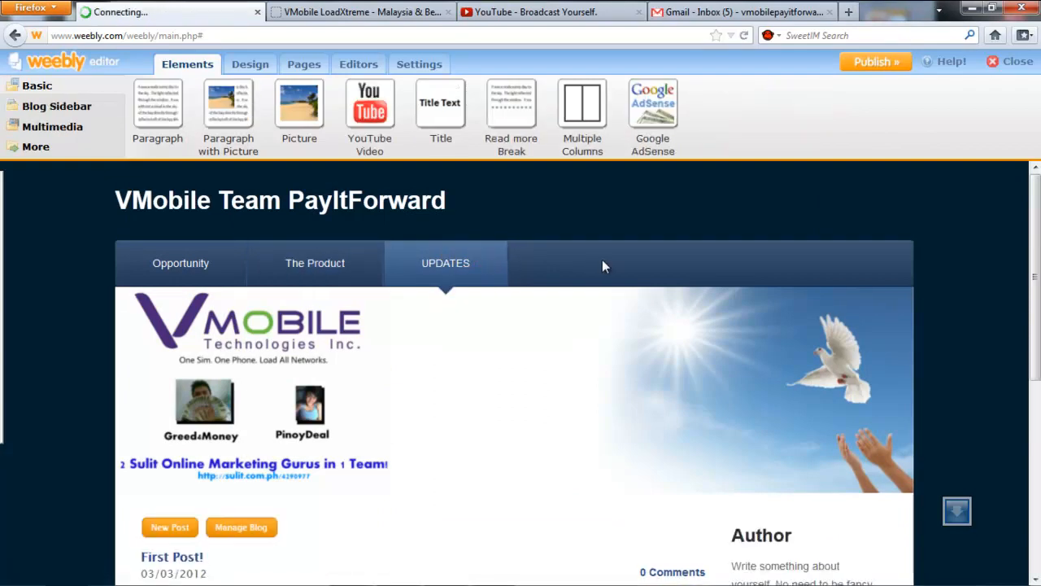
pyautogui.scroll(-5, 866, 345)
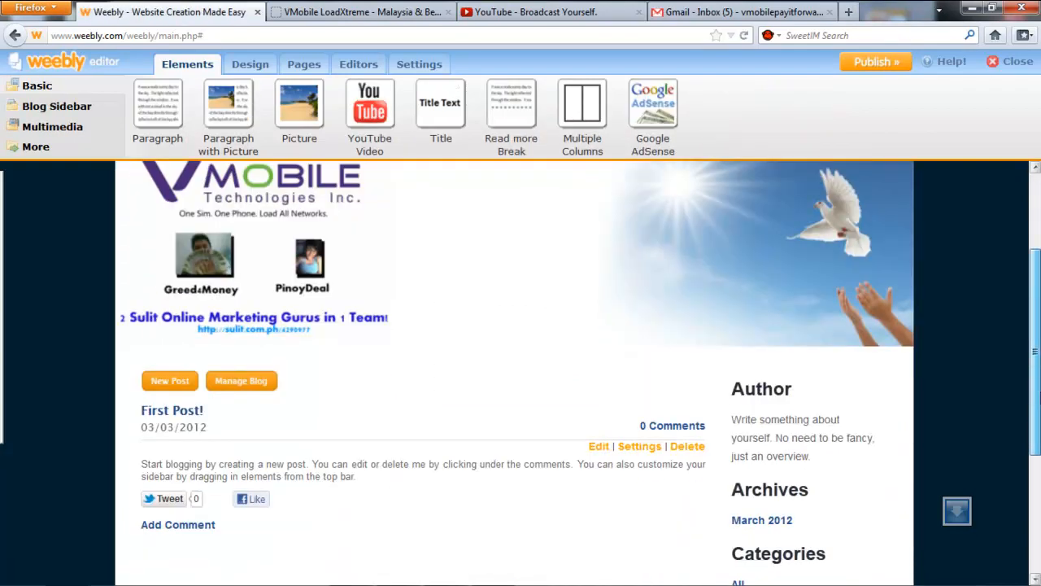
pyautogui.scroll(-2, 305, 435)
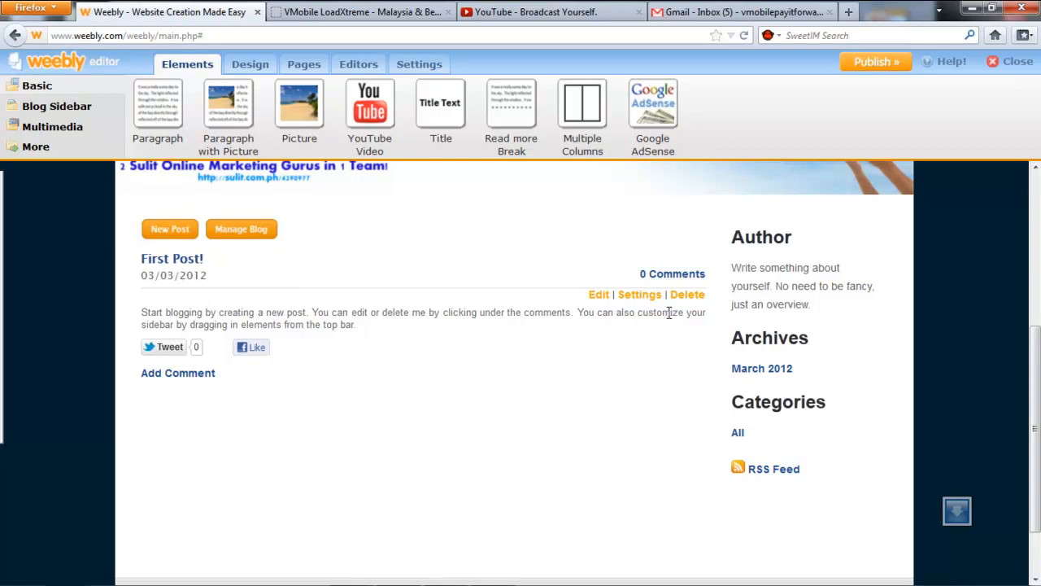
pyautogui.click(601, 296)
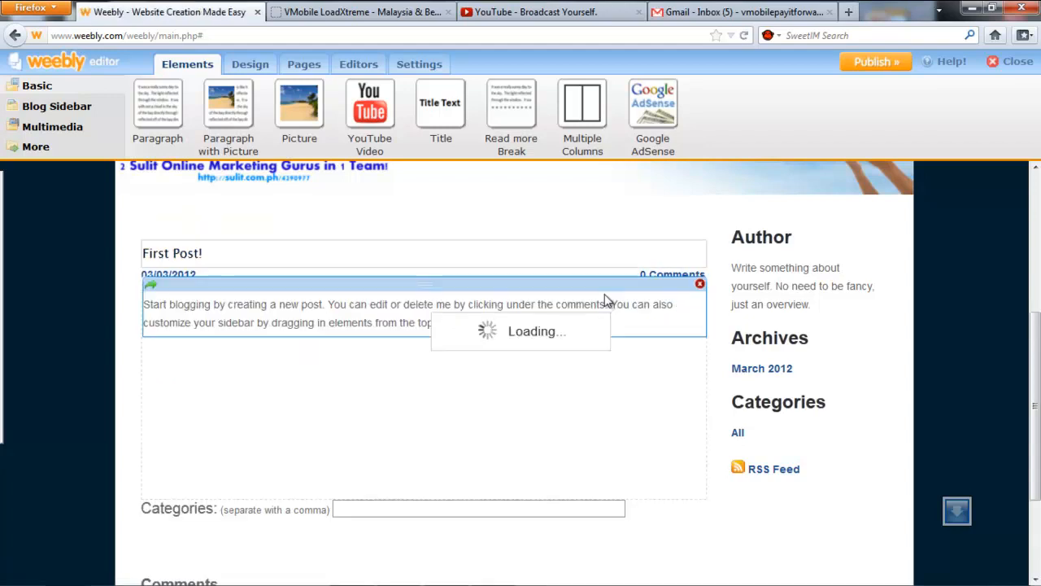
# Retitle the post 'Why Join Us?' and select the placeholder body paragraph.
pyautogui.click(335, 249)
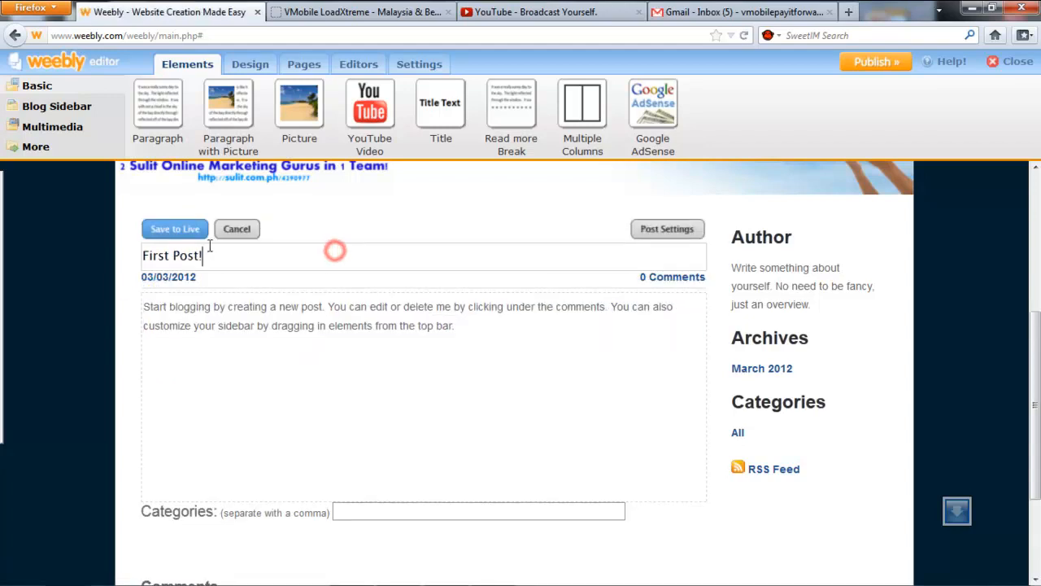
pyautogui.click(279, 257)
pyautogui.hotkey('ctrl', 'a')
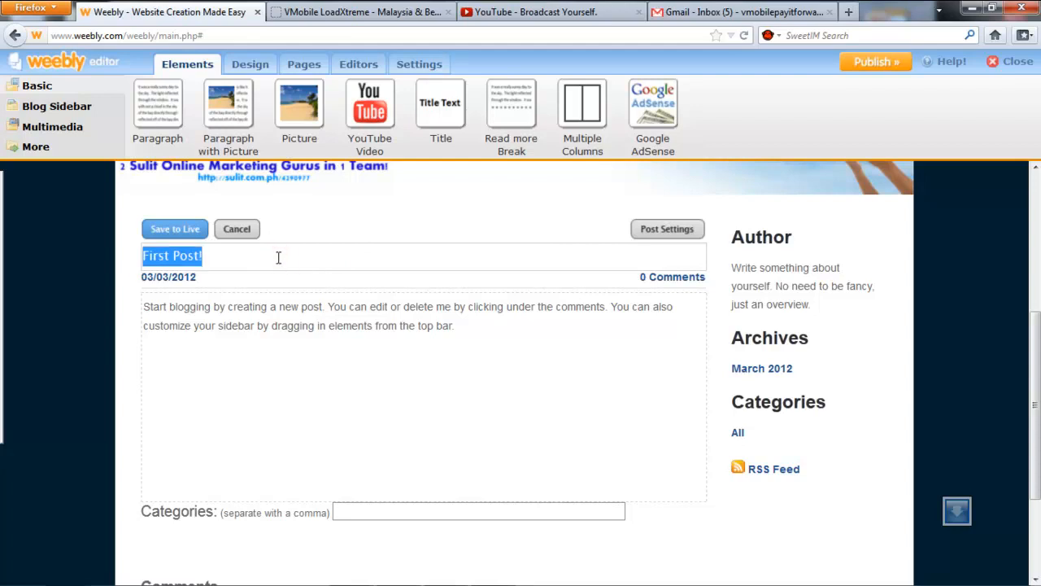
pyautogui.write('W')
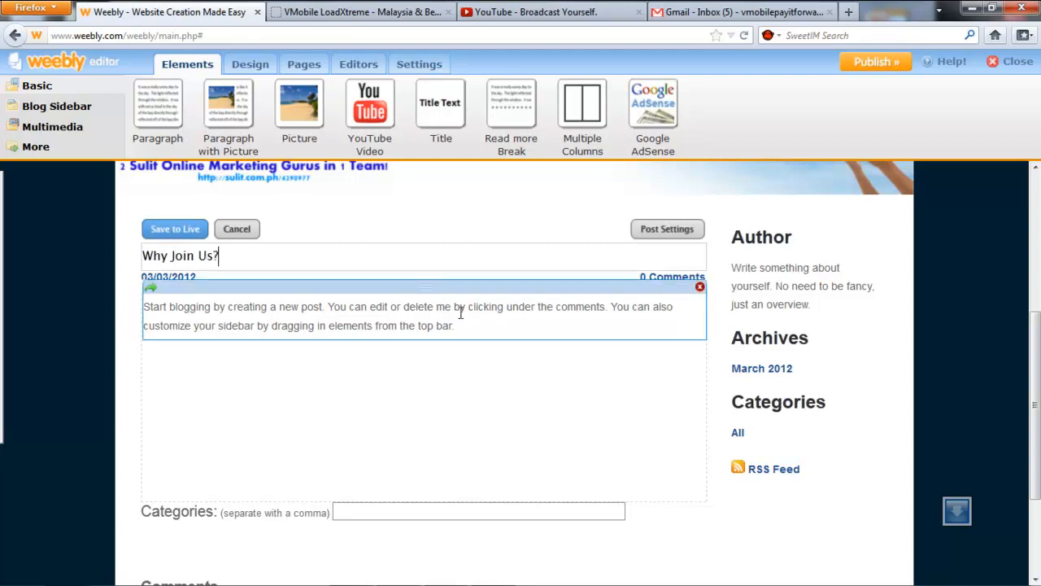
pyautogui.click(508, 314)
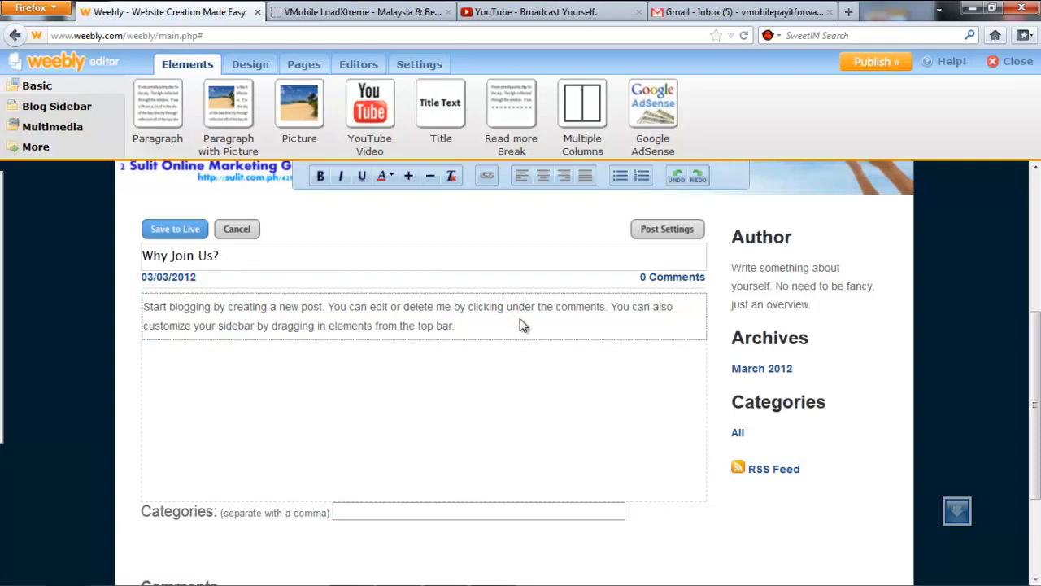
pyautogui.tripleClick(483, 325)
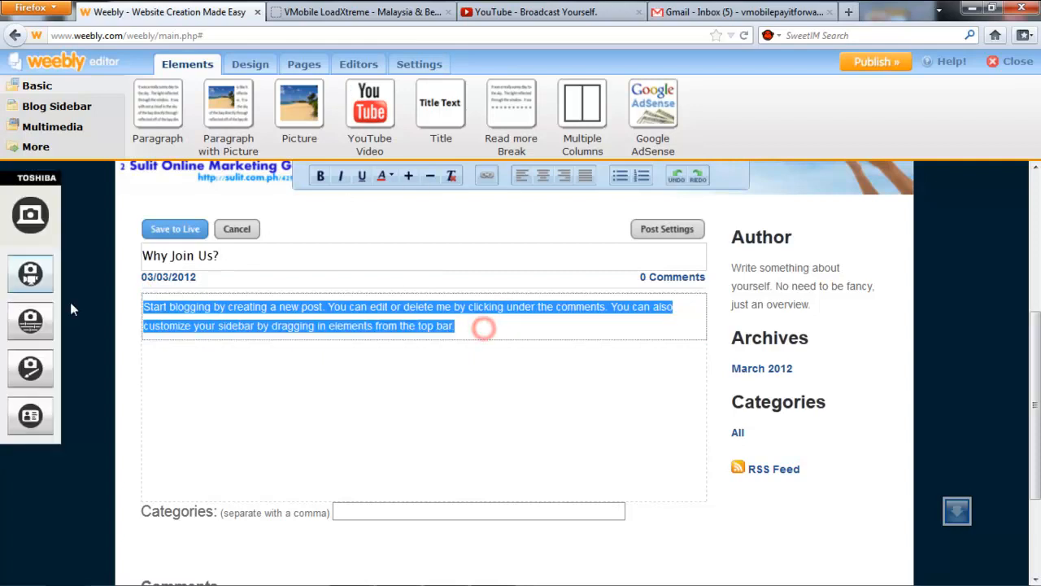
# Copy the team commitment paragraphs and strategy bullets from the VMobile site and paste them over the placeholder.
pyautogui.click(370, 11)
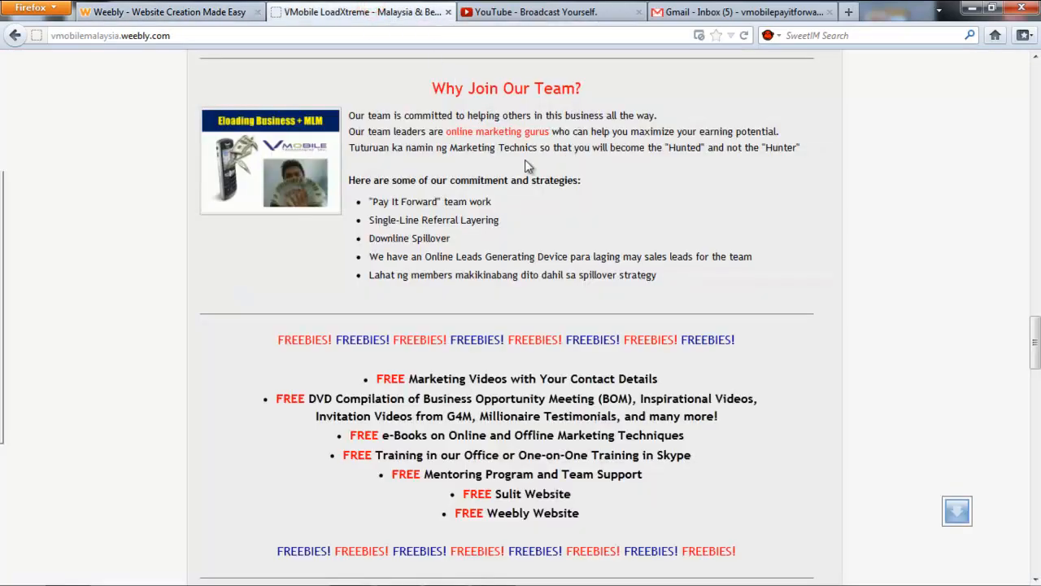
pyautogui.moveTo(687, 281); pyautogui.dragTo(340, 118)
pyautogui.hotkey('ctrl', 'c')
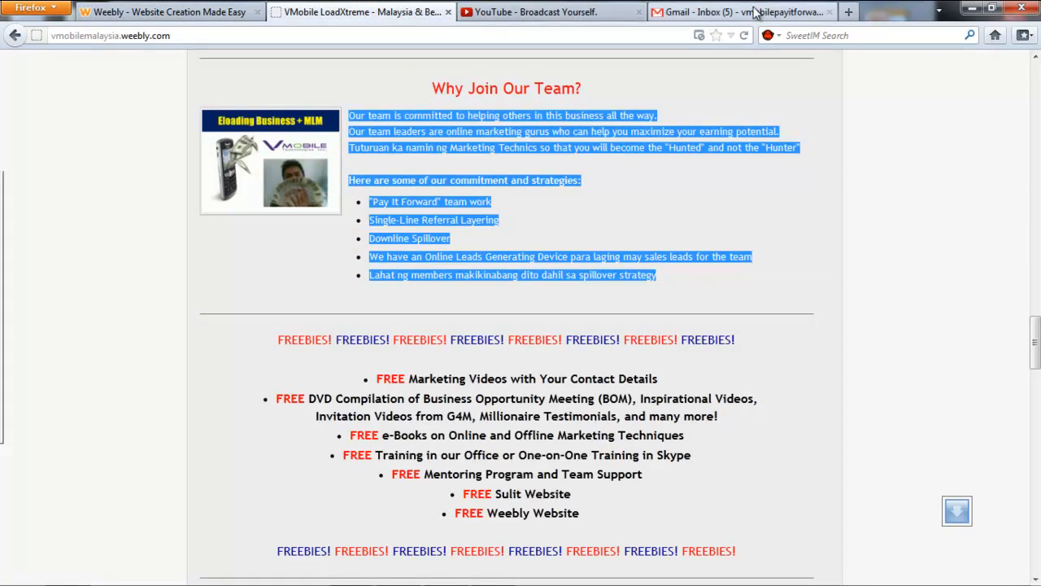
pyautogui.click(143, 11)
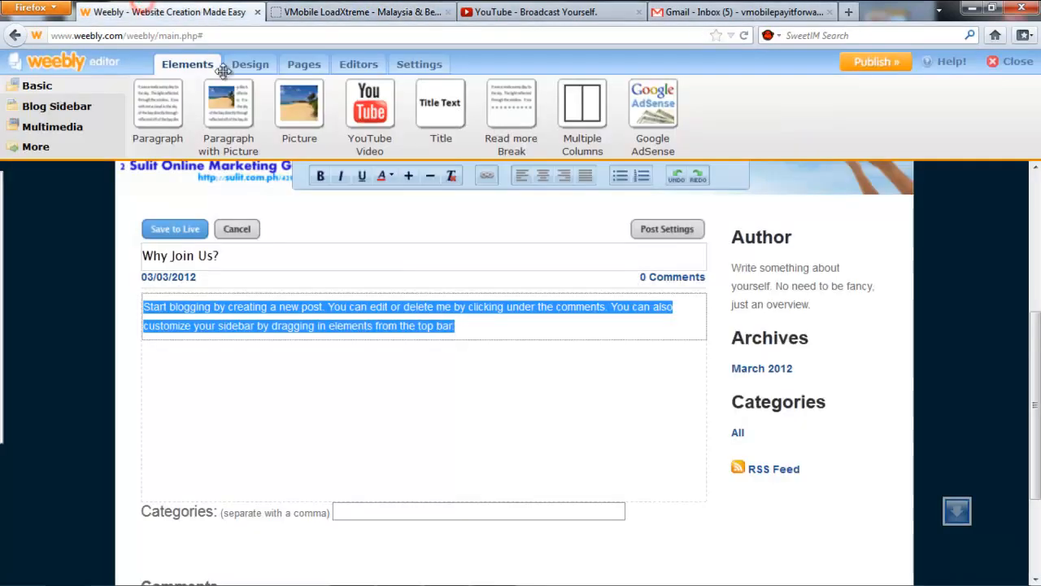
pyautogui.hotkey('ctrl', 'v')
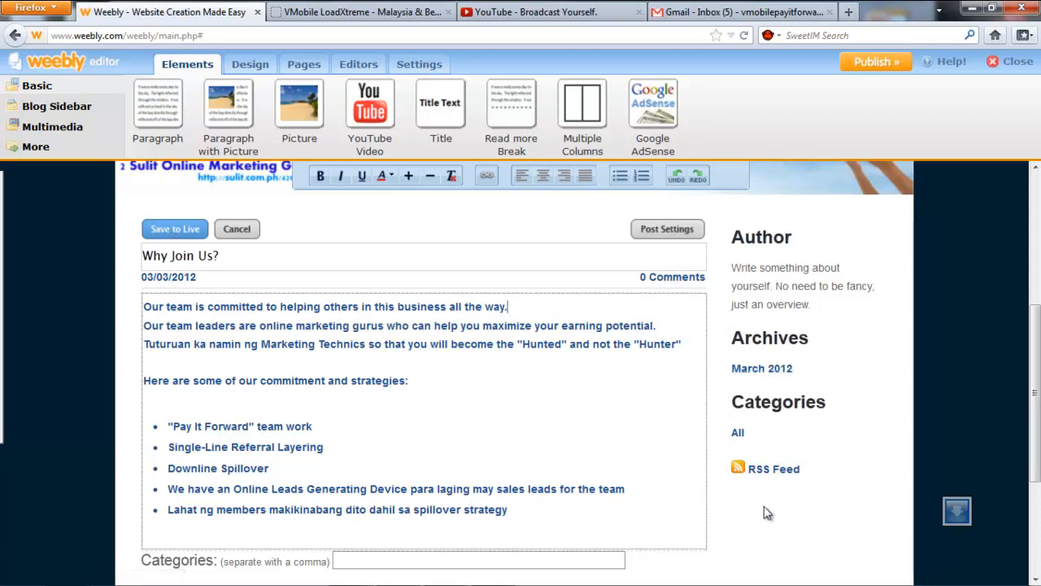
pyautogui.scroll(-1, 750, 500)
# Enter 'Why Join Us' as the post category and delete the Author sidebar block.
pyautogui.click(553, 509)
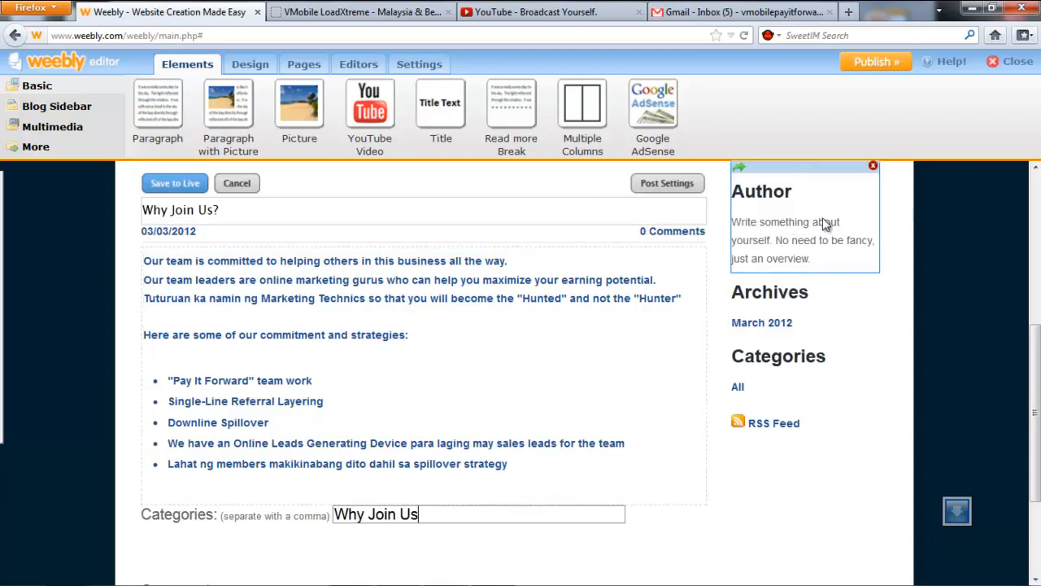
pyautogui.click(873, 168)
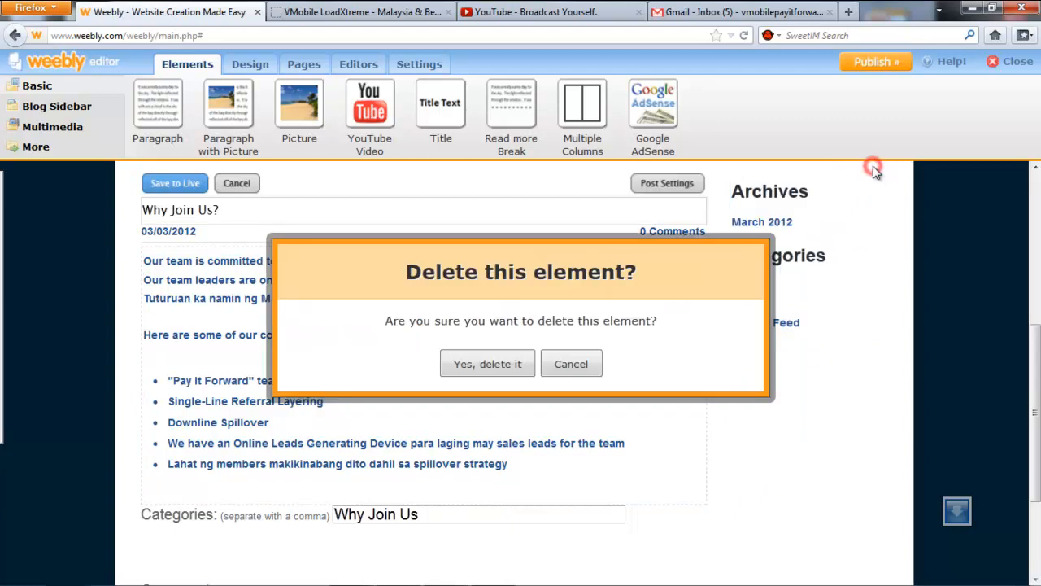
pyautogui.click(488, 364)
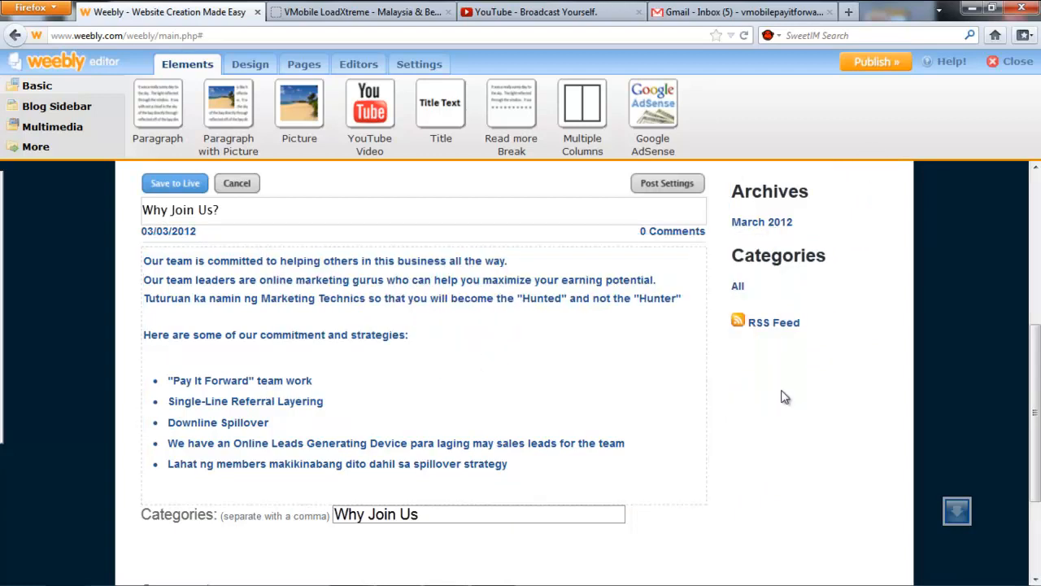
# Move the RSS Feed block above Archives and save the post live.
pyautogui.moveTo(781, 309); pyautogui.dragTo(769, 209)
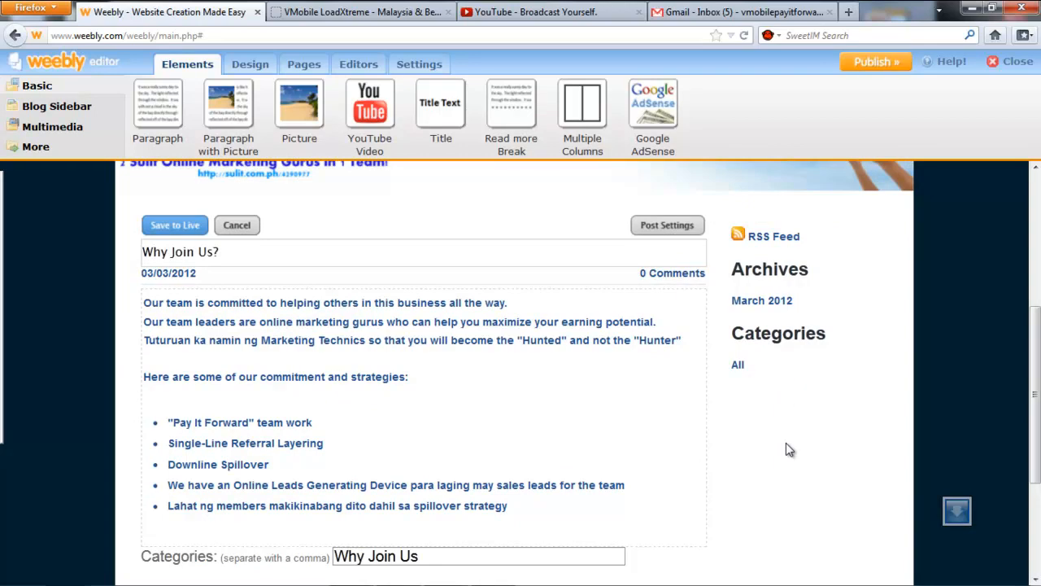
pyautogui.scroll(-3, 786, 444)
pyautogui.scroll(6, 786, 454)
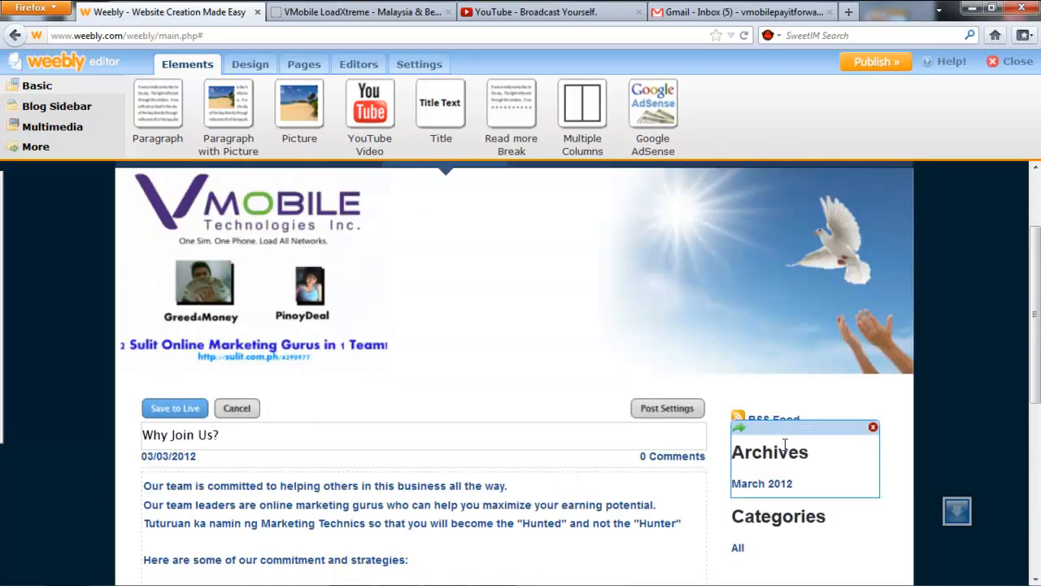
pyautogui.click(184, 410)
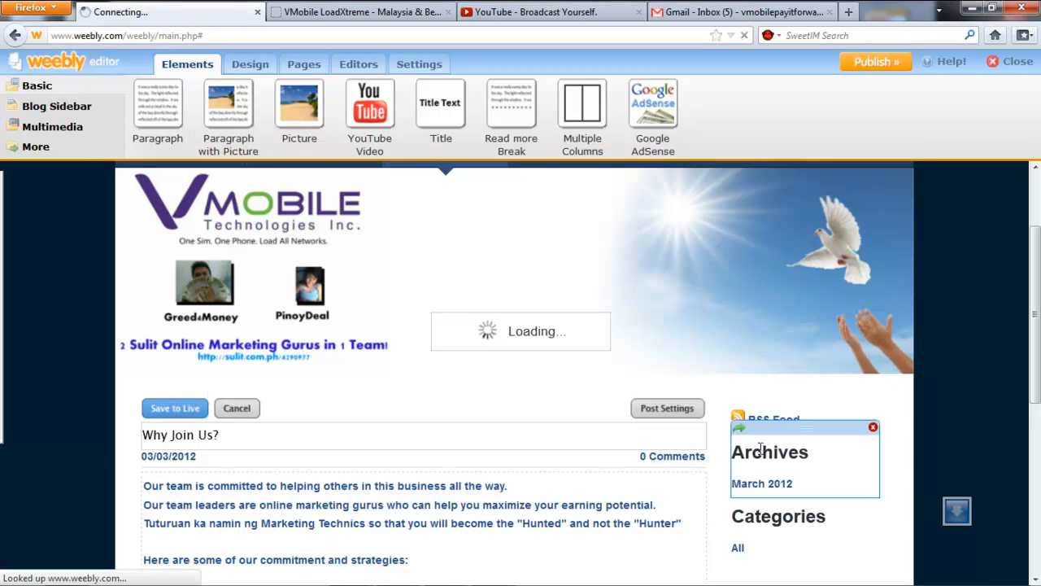
pyautogui.scroll(-4, 762, 450)
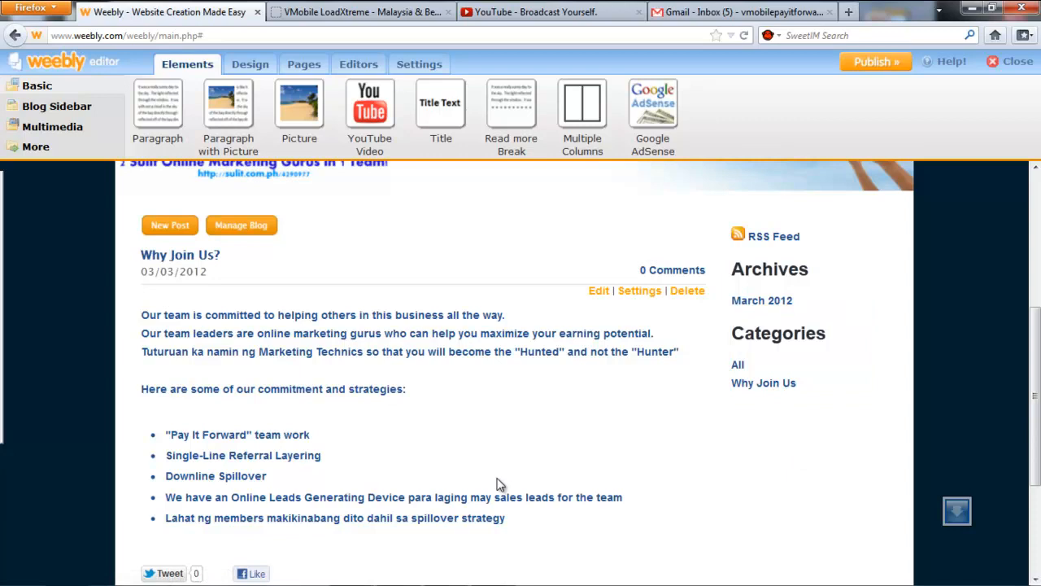
pyautogui.scroll(-1, 502, 471)
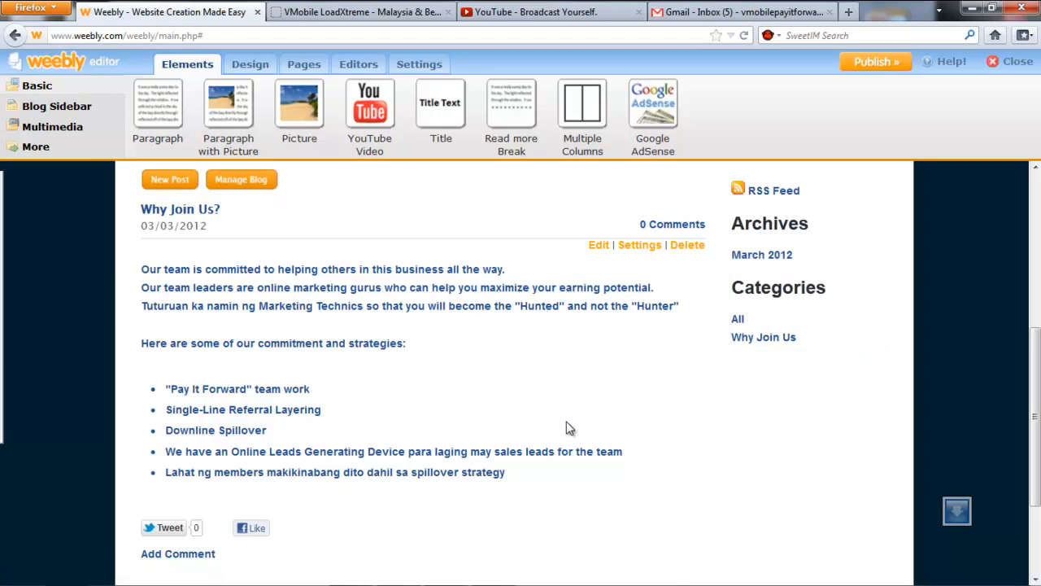
pyautogui.scroll(-1, 567, 429)
pyautogui.scroll(1, 570, 406)
pyautogui.scroll(-1, 551, 398)
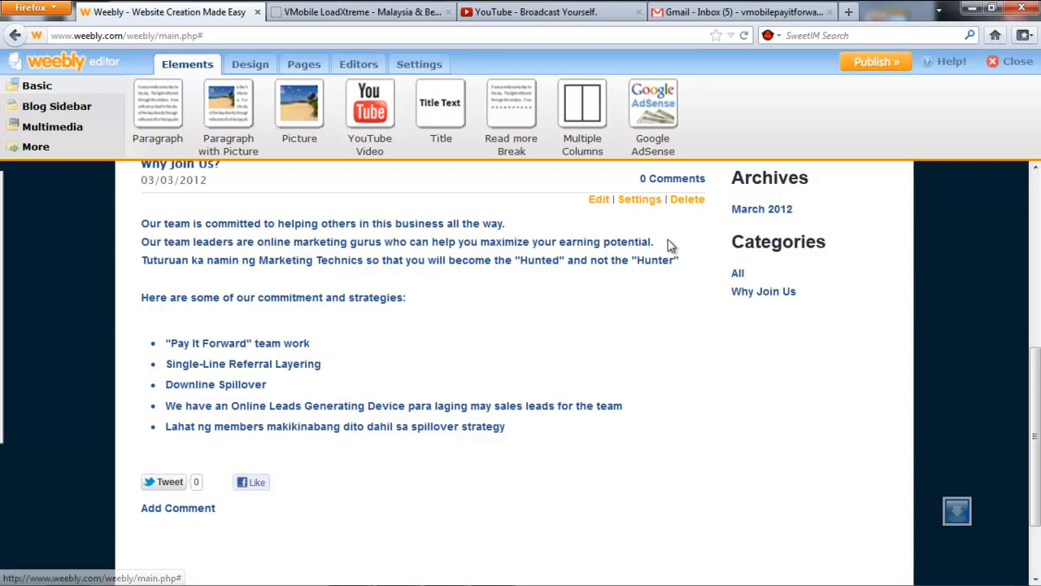
# Change the post's permanent link from first-post to whyjoinus, keep comments at Blog default, and save live.
pyautogui.click(640, 202)
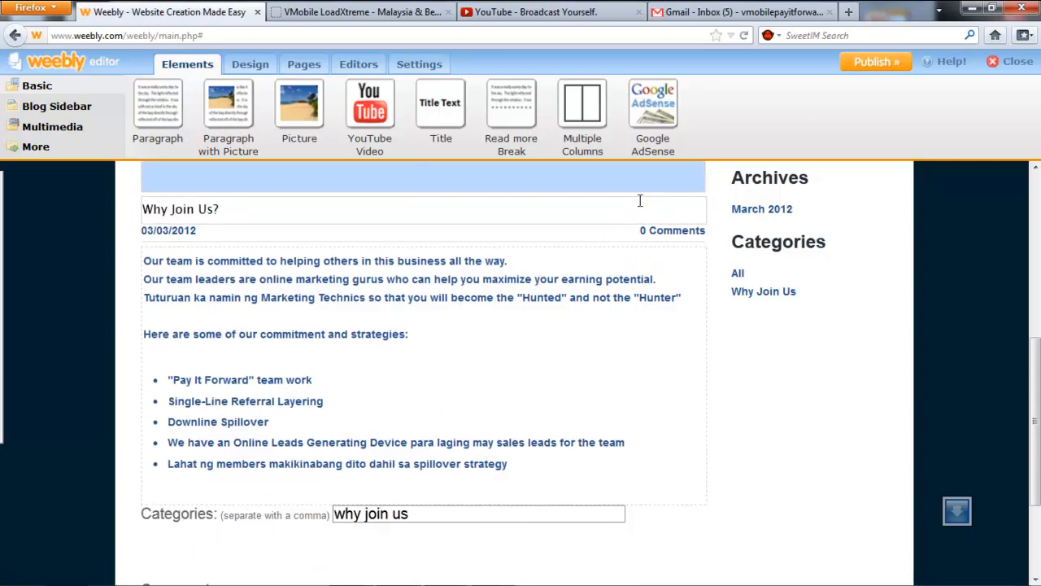
pyautogui.click(326, 199)
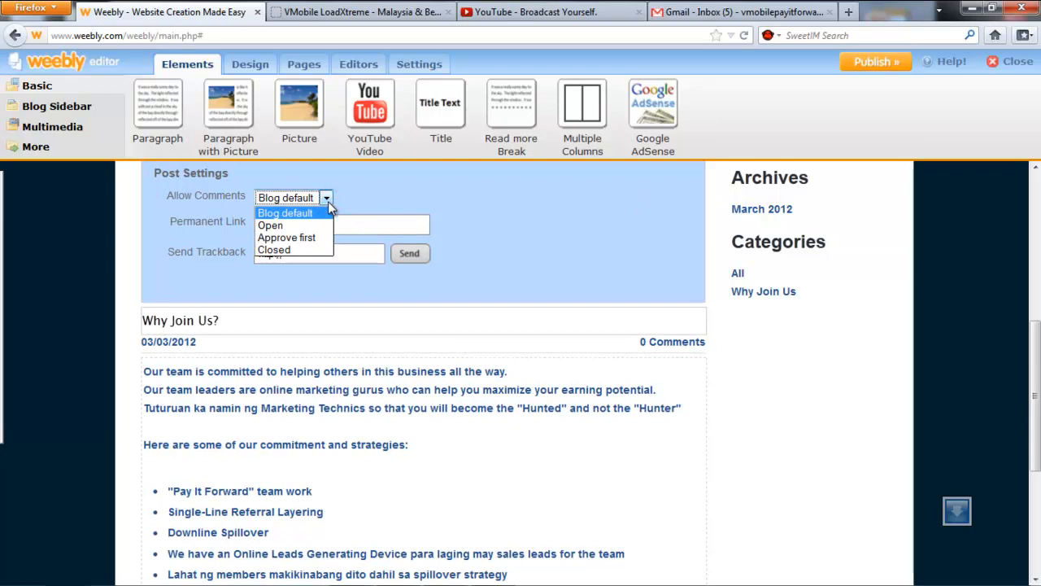
pyautogui.click(328, 203)
pyautogui.click(338, 225)
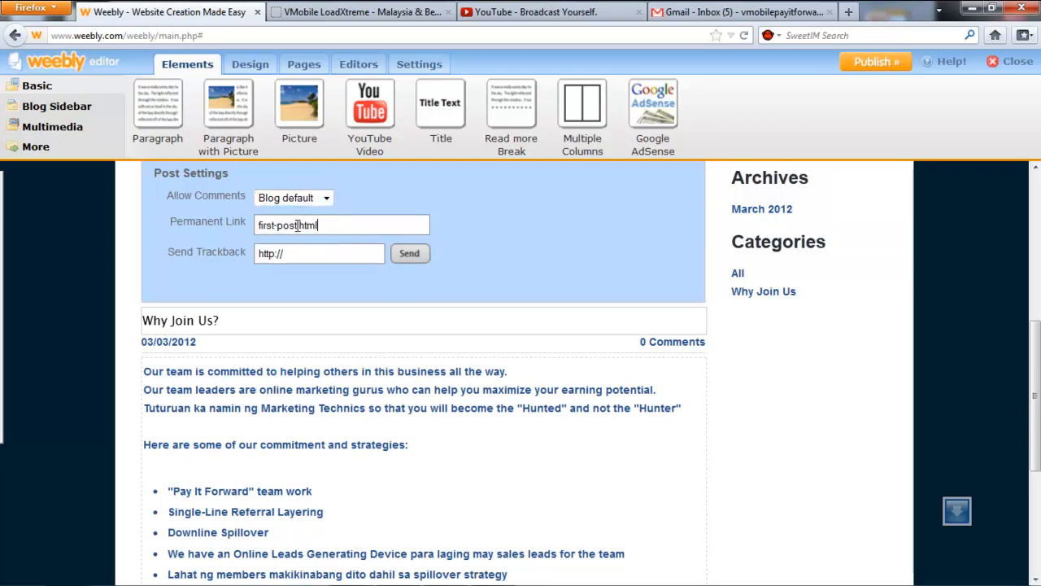
pyautogui.doubleClick(298, 225)
pyautogui.write('whyjoinus')
pyautogui.press('Tab')
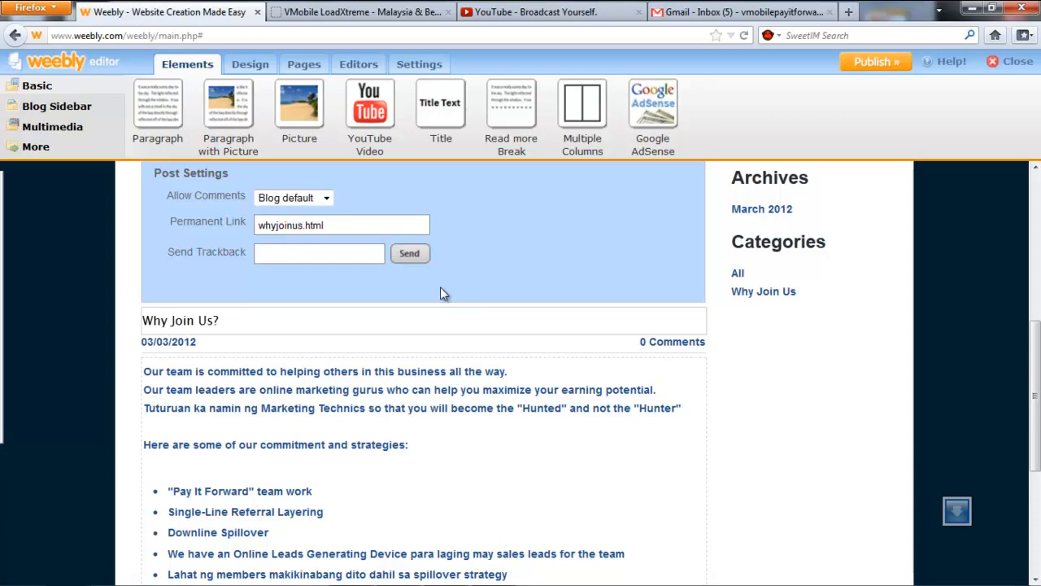
pyautogui.click(403, 258)
pyautogui.scroll(2, 527, 264)
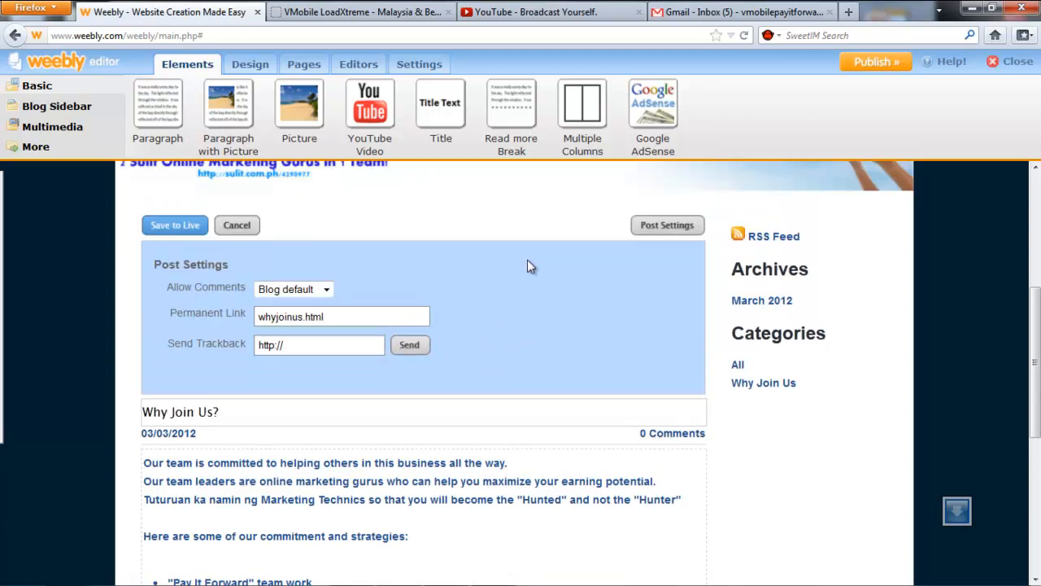
pyautogui.click(184, 229)
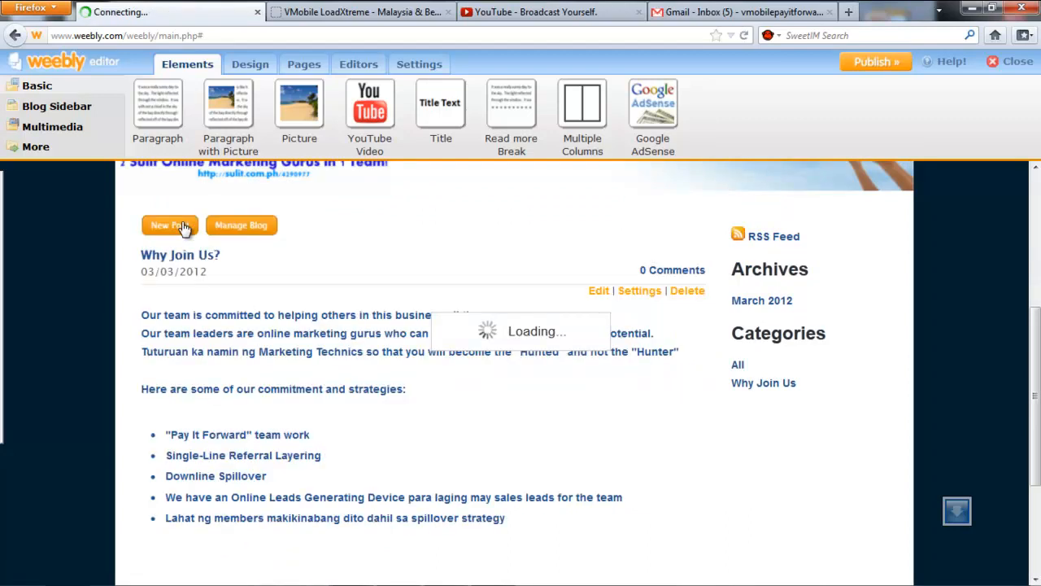
pyautogui.scroll(6, 600, 436)
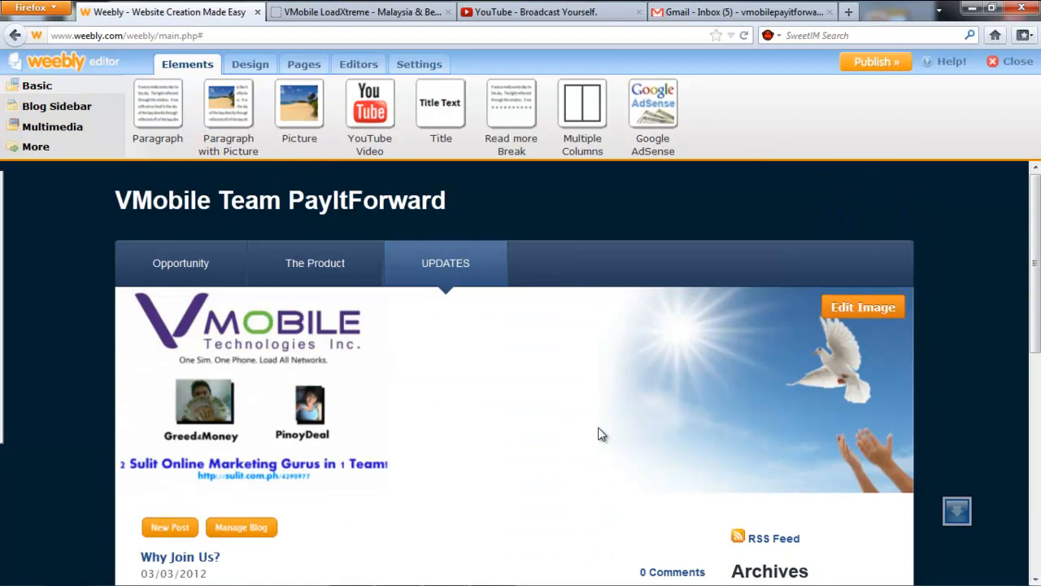
pyautogui.click(178, 270)
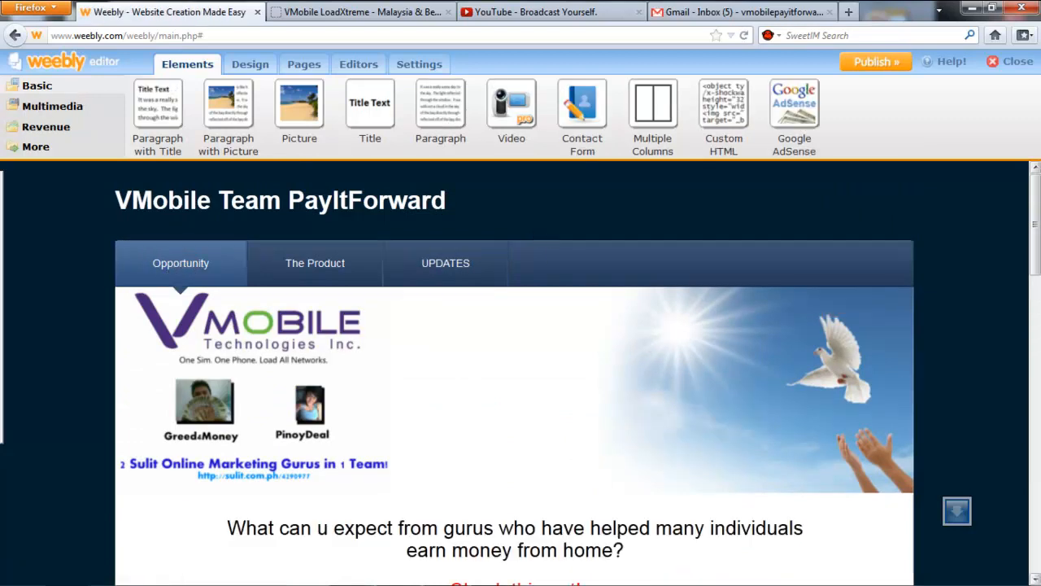
pyautogui.moveTo(1036, 259); pyautogui.dragTo(1038, 236)
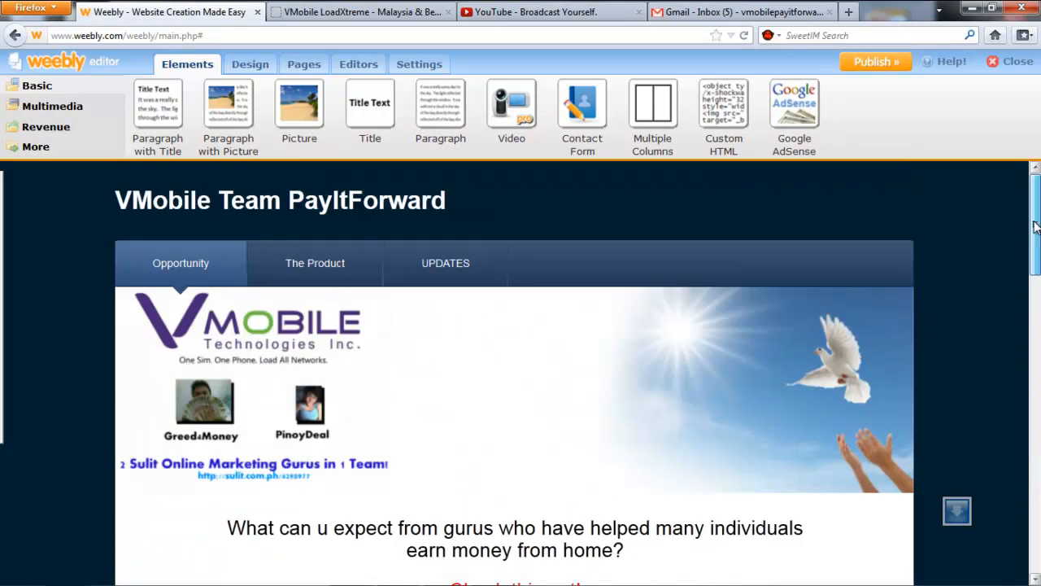
pyautogui.click(80, 110)
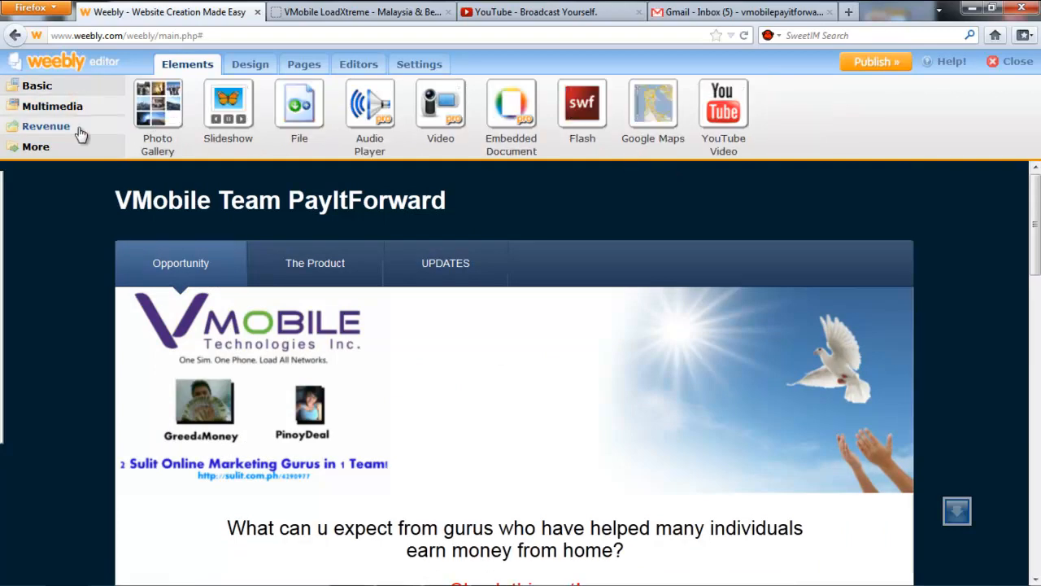
pyautogui.click(75, 131)
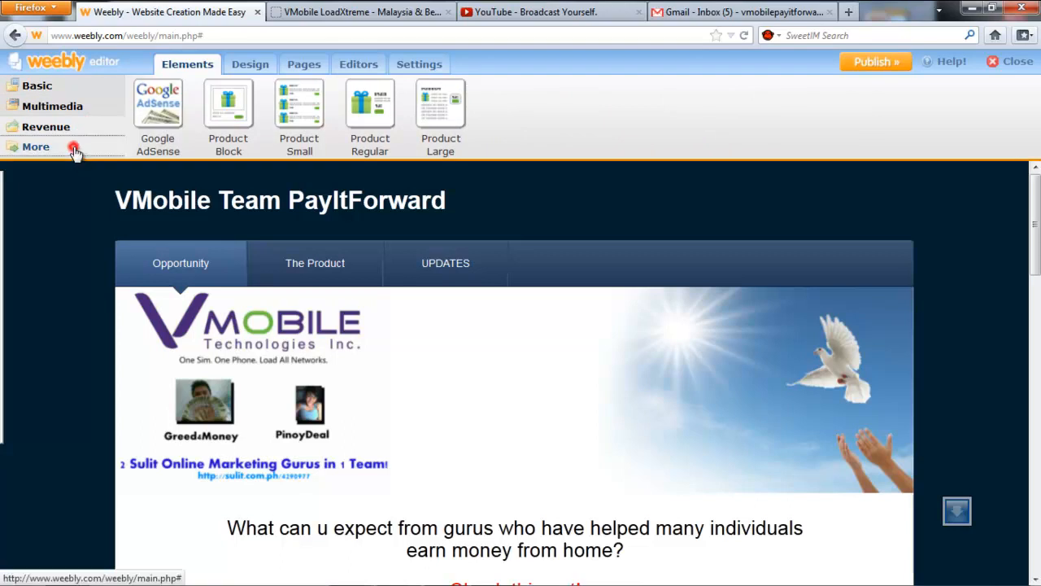
pyautogui.click(74, 152)
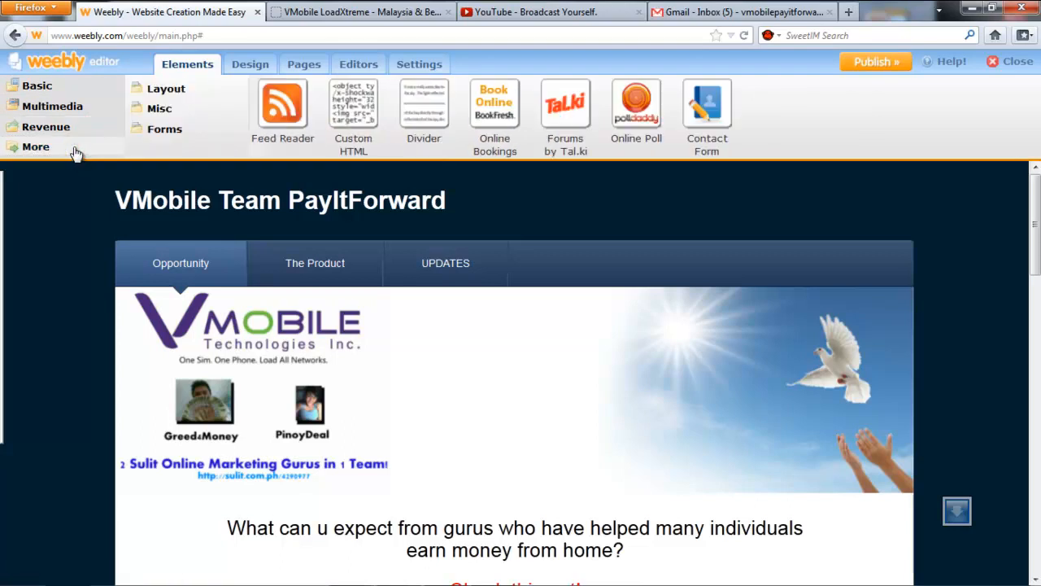
pyautogui.click(72, 87)
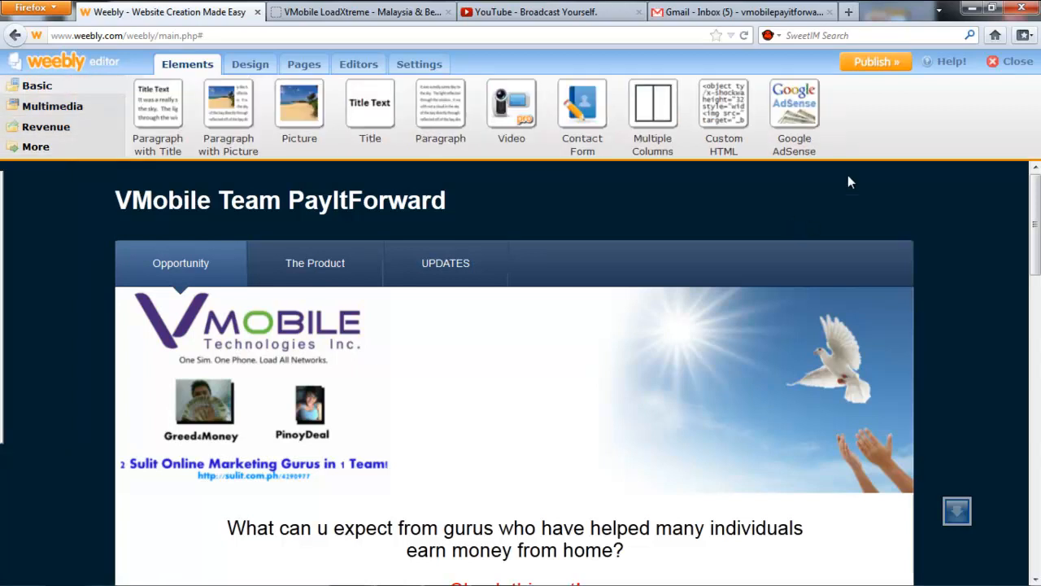
# Publish to the vmobileteampayitforward.weebly.com subdomain, copy the site address, and choose Share on Twitter.
pyautogui.click(875, 65)
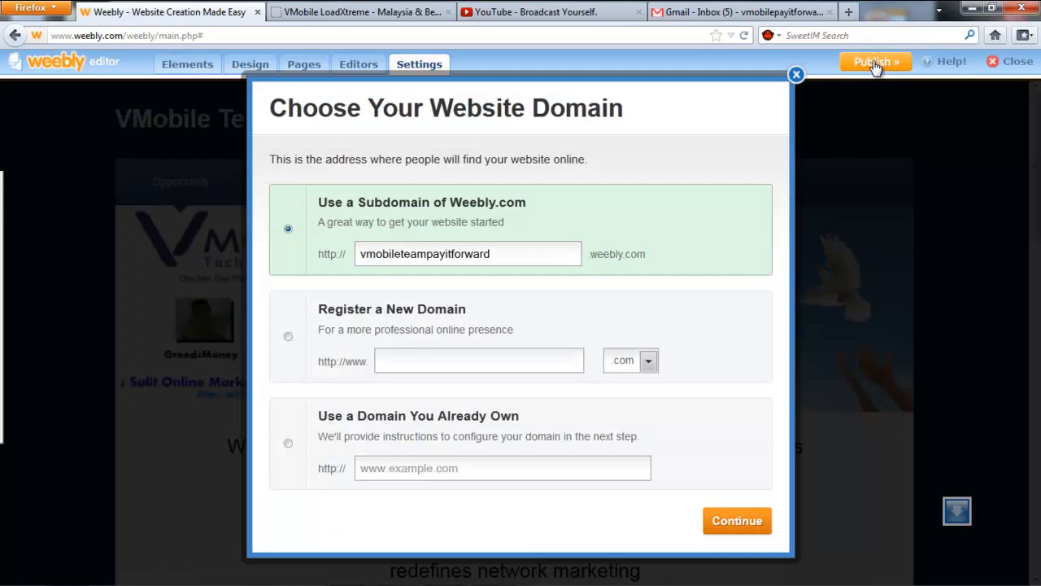
pyautogui.doubleClick(516, 253)
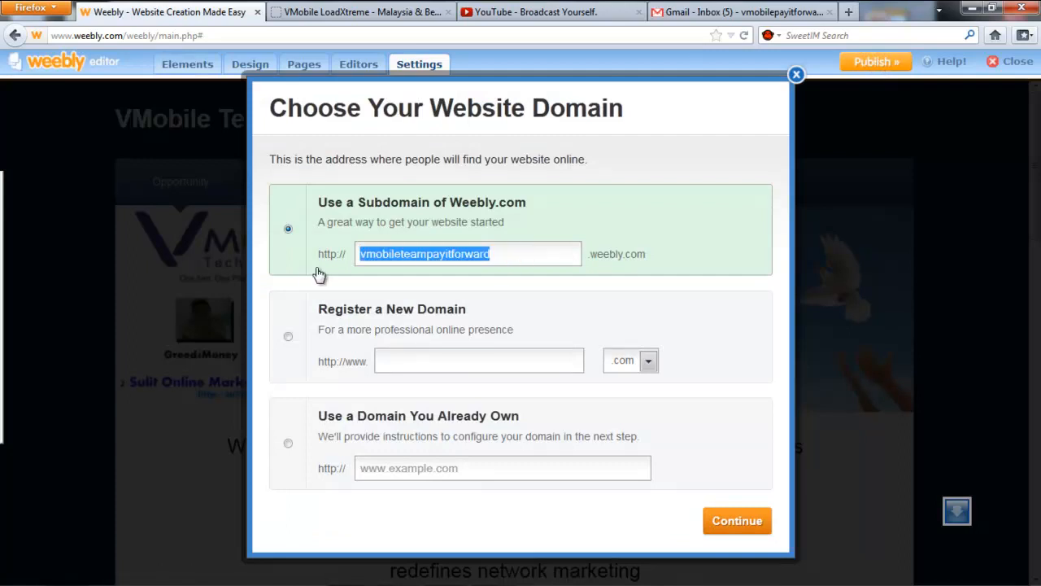
pyautogui.click(724, 525)
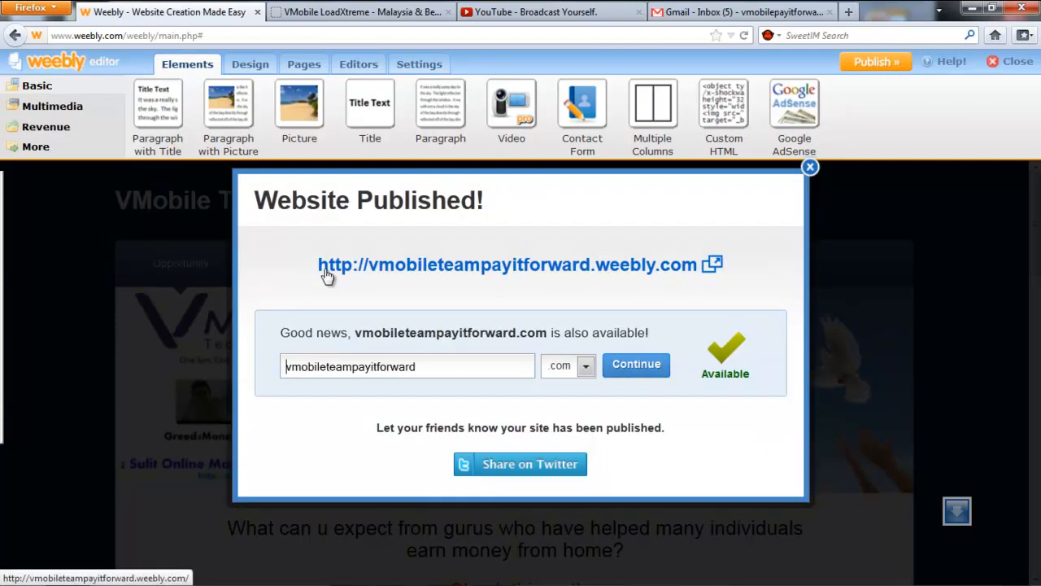
pyautogui.moveTo(309, 274); pyautogui.dragTo(708, 272)
pyautogui.hotkey('ctrl', 'c')
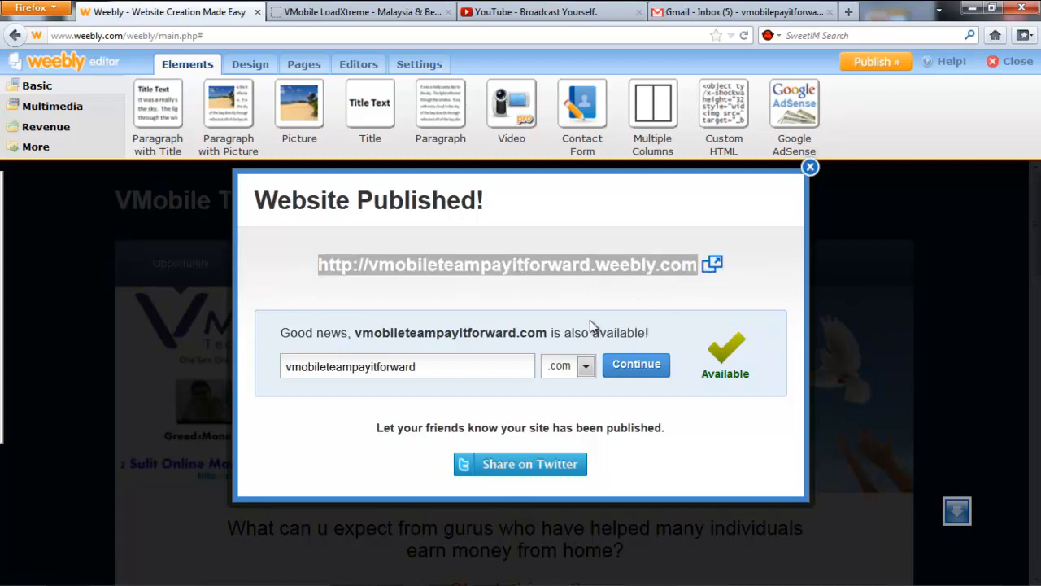
pyautogui.click(539, 464)
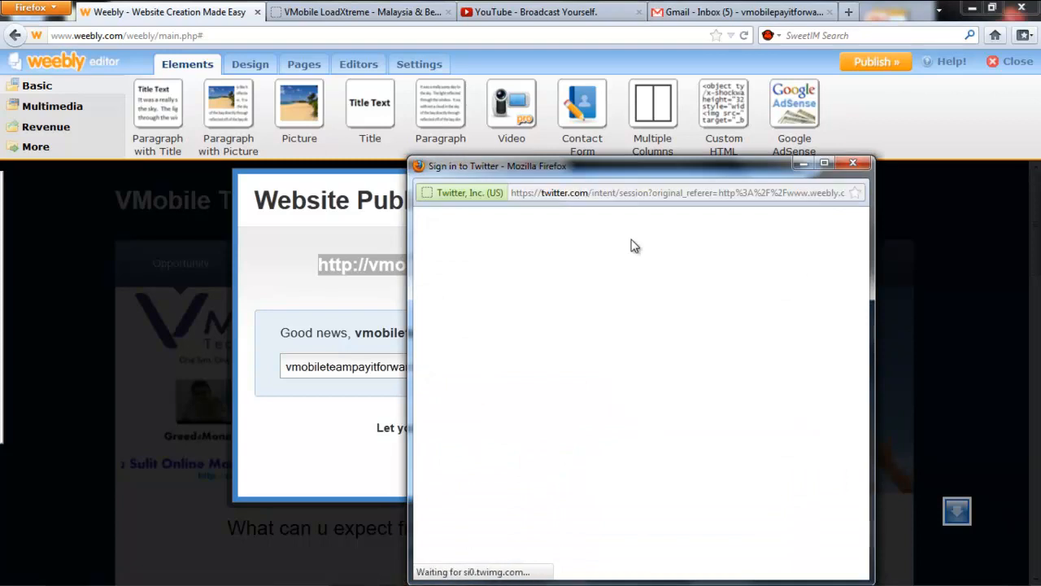
# Sign in and tweet 'I created a new website!' with the link, then close both windows.
pyautogui.click(574, 313)
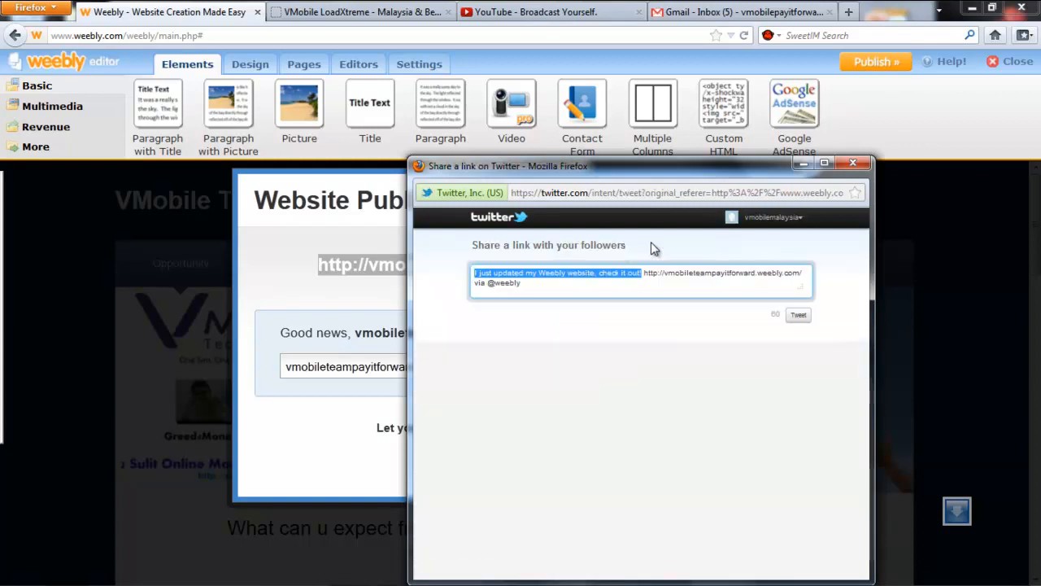
pyautogui.write('I created a new')
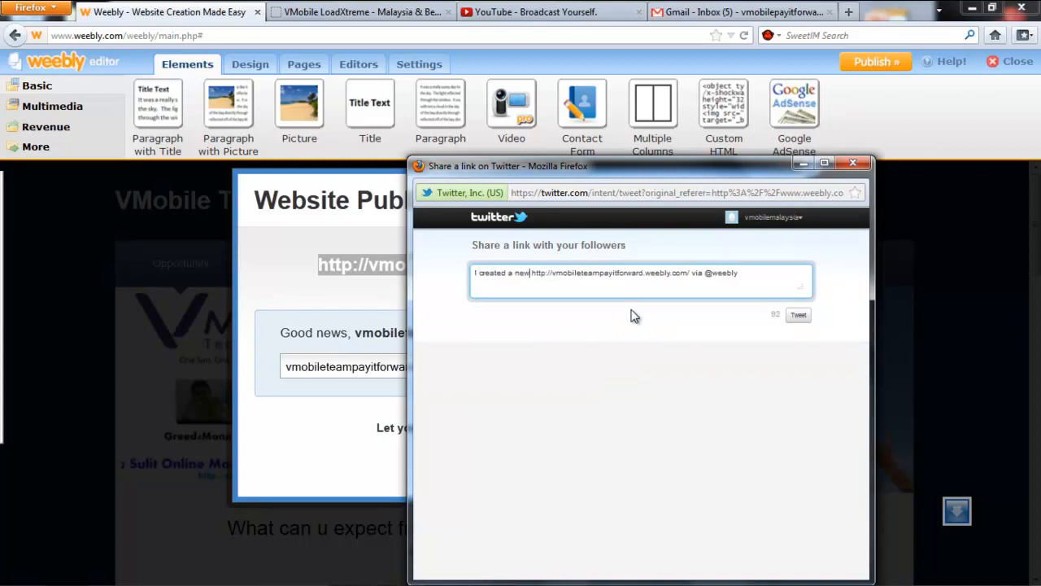
pyautogui.write(' website!')
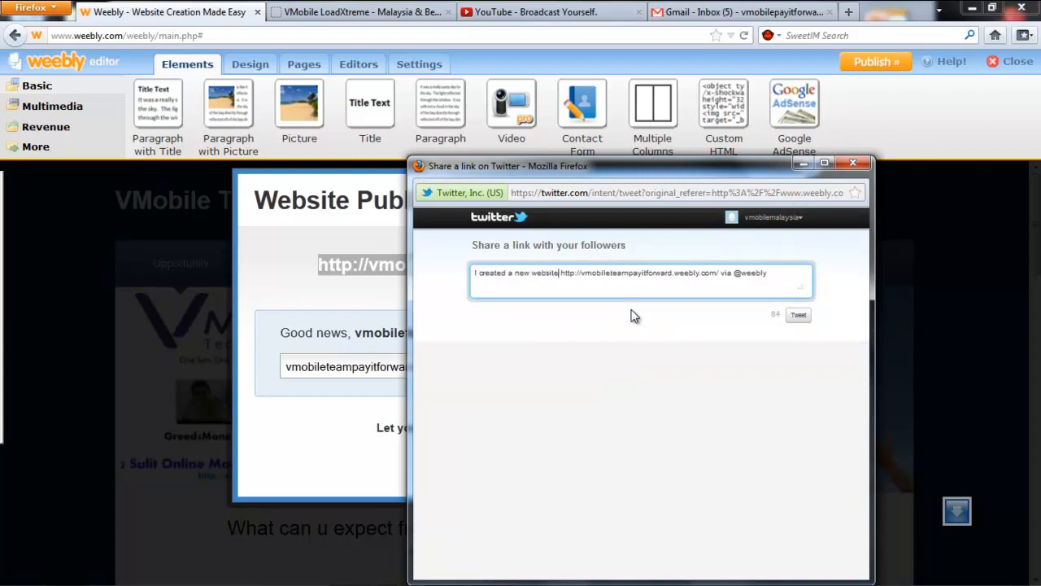
pyautogui.click(798, 315)
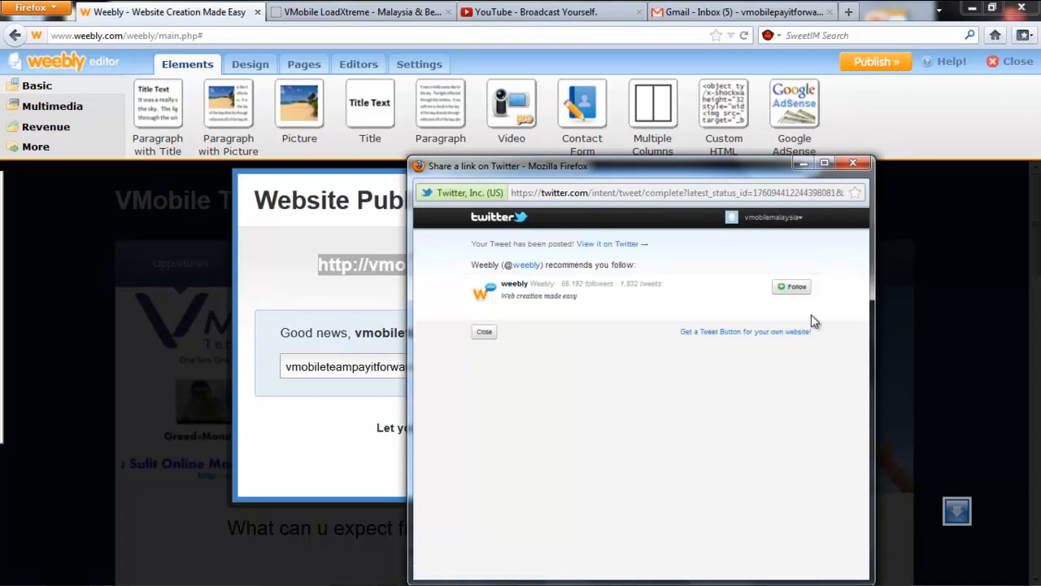
pyautogui.click(484, 331)
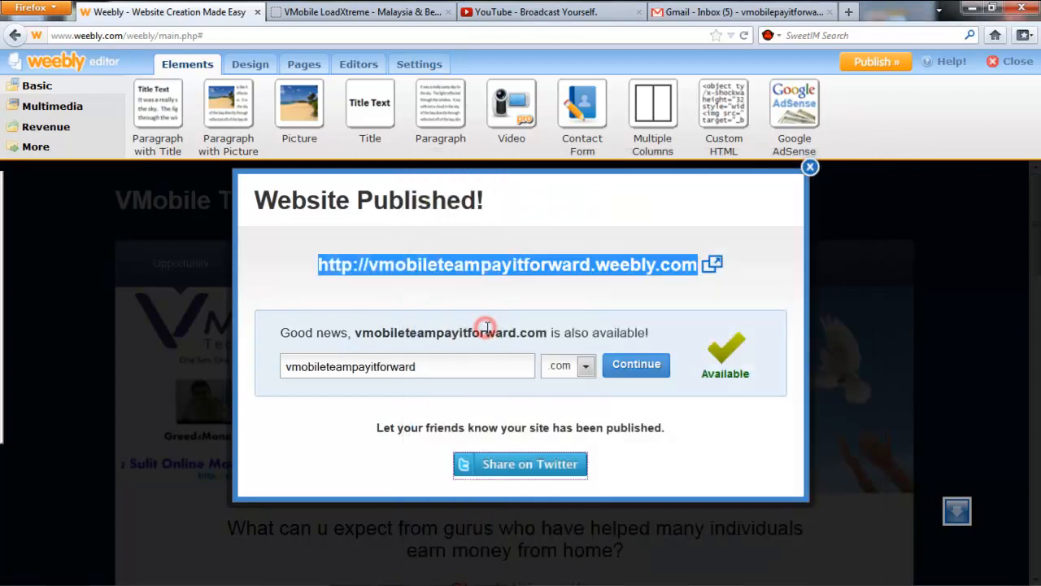
pyautogui.click(809, 167)
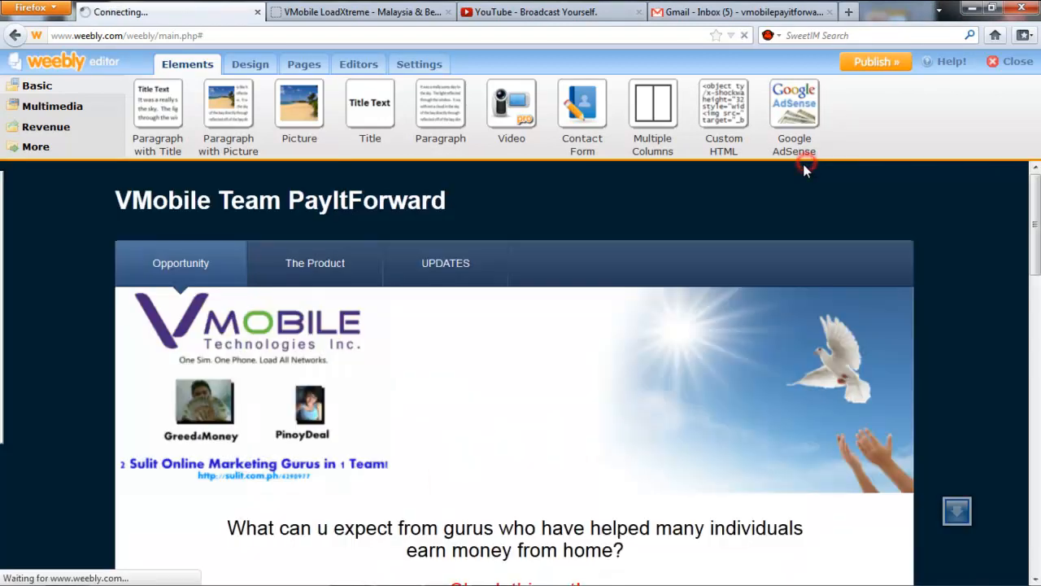
# Open the live weebly.com site in a new Firefox tab by pasting its address.
pyautogui.click(852, 11)
pyautogui.click(660, 37)
pyautogui.hotkey('ctrl', 'v')
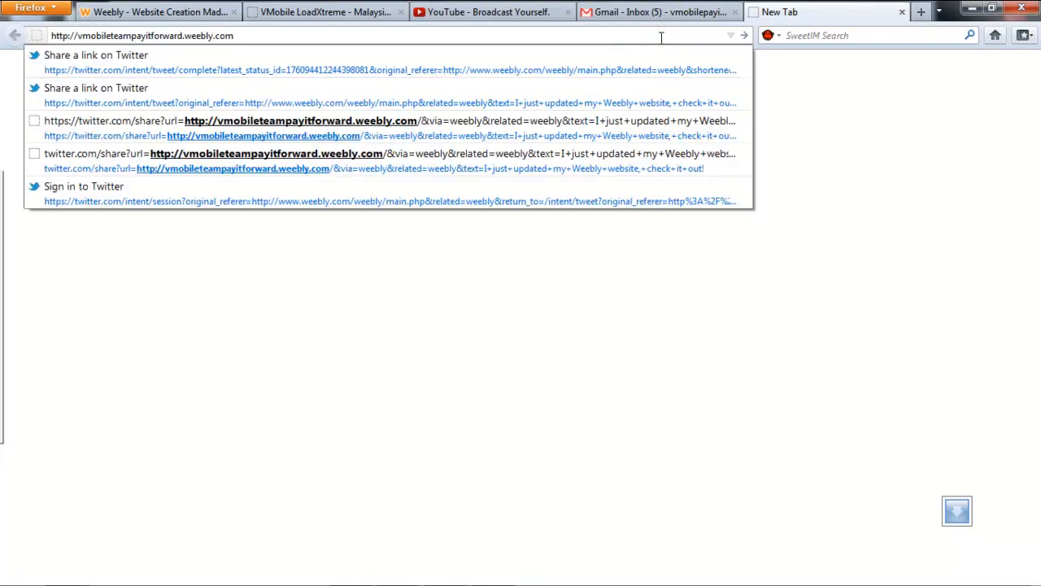
pyautogui.press('Return')
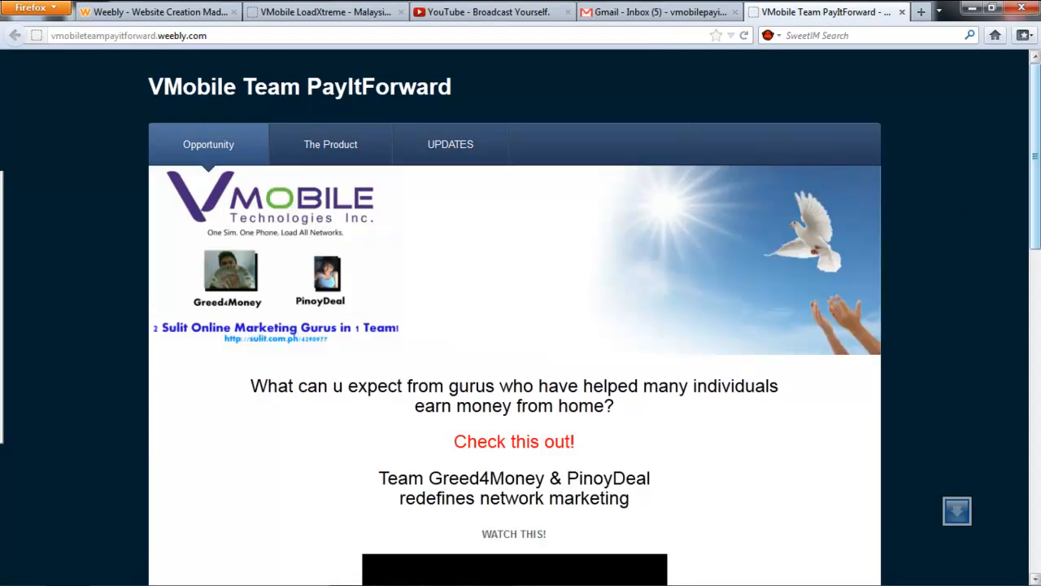
pyautogui.scroll(-4, 1034, 204)
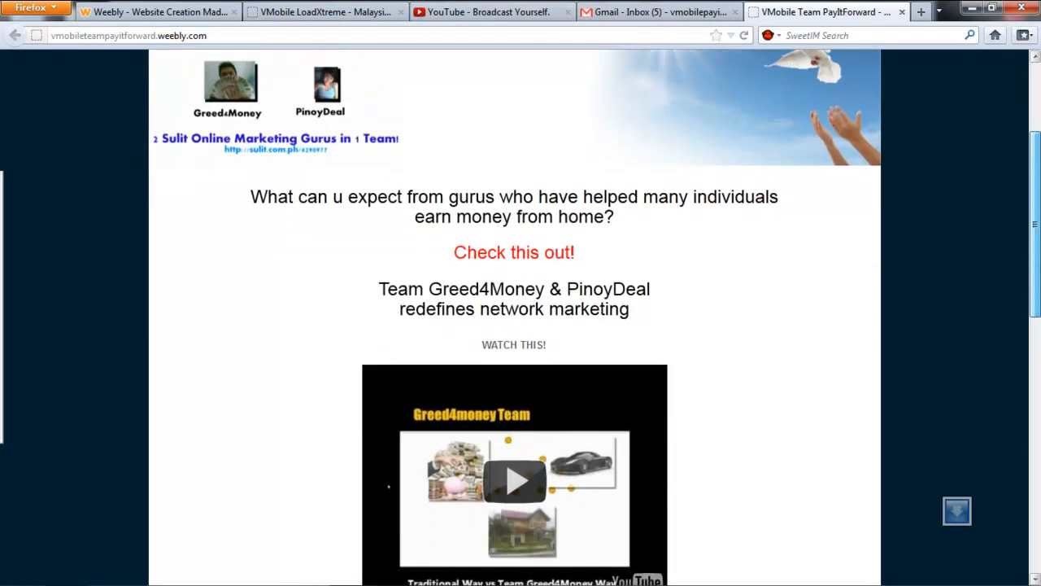
pyautogui.scroll(-6, 521, 317)
pyautogui.scroll(-9, 520, 317)
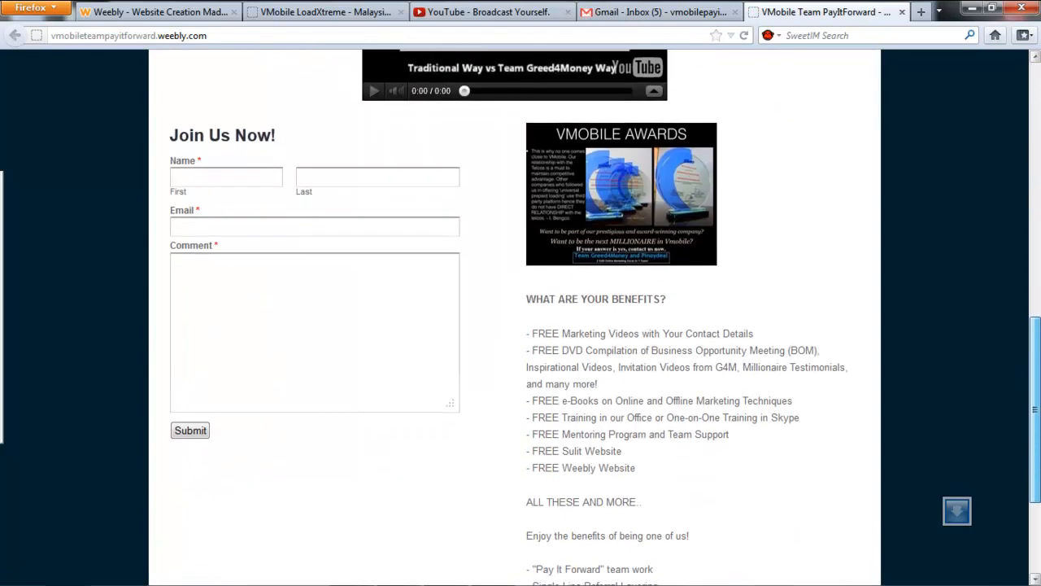
pyautogui.scroll(9, 521, 317)
pyautogui.scroll(7, 521, 317)
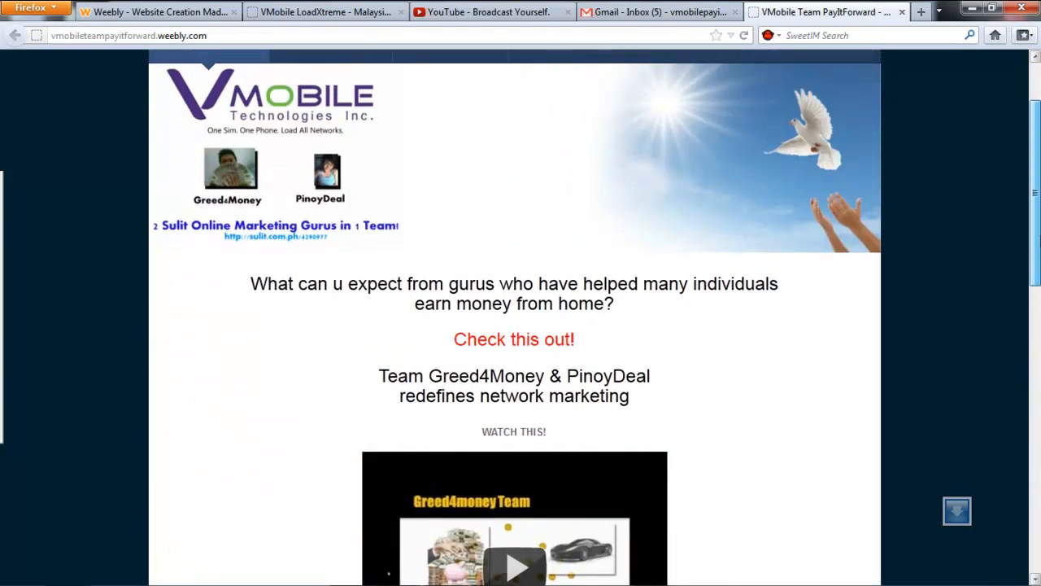
pyautogui.scroll(4, 521, 317)
# Browse The Product and UPDATES pages, like the update post, open Opportunity, then return to the editor.
pyautogui.click(328, 148)
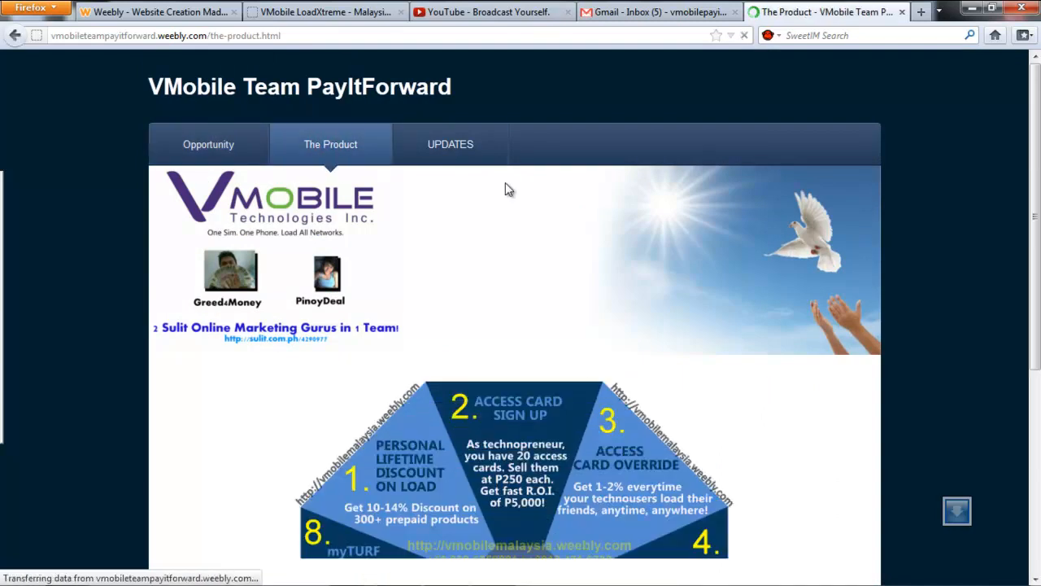
pyautogui.click(434, 135)
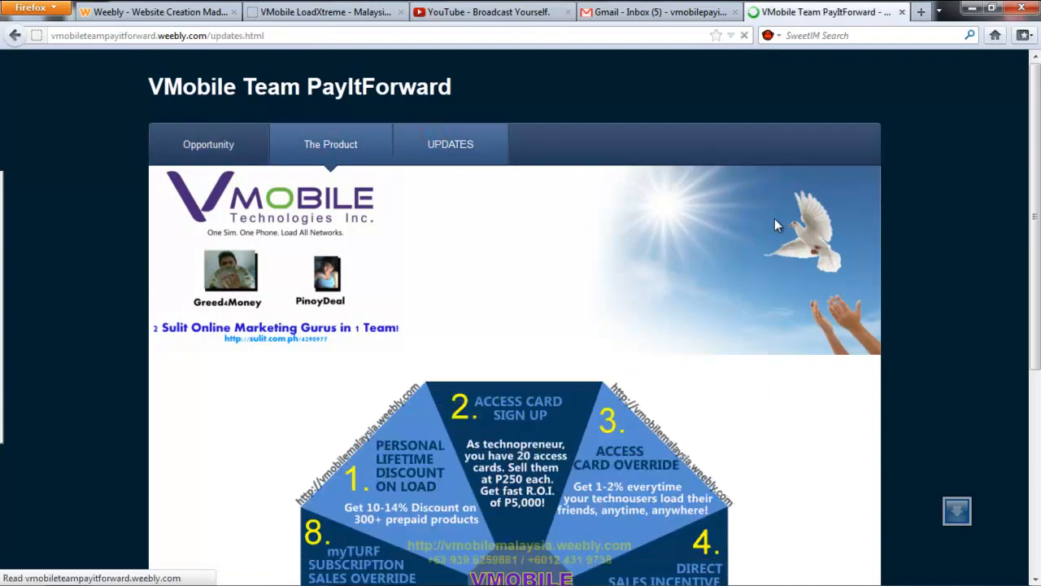
pyautogui.scroll(-4, 521, 325)
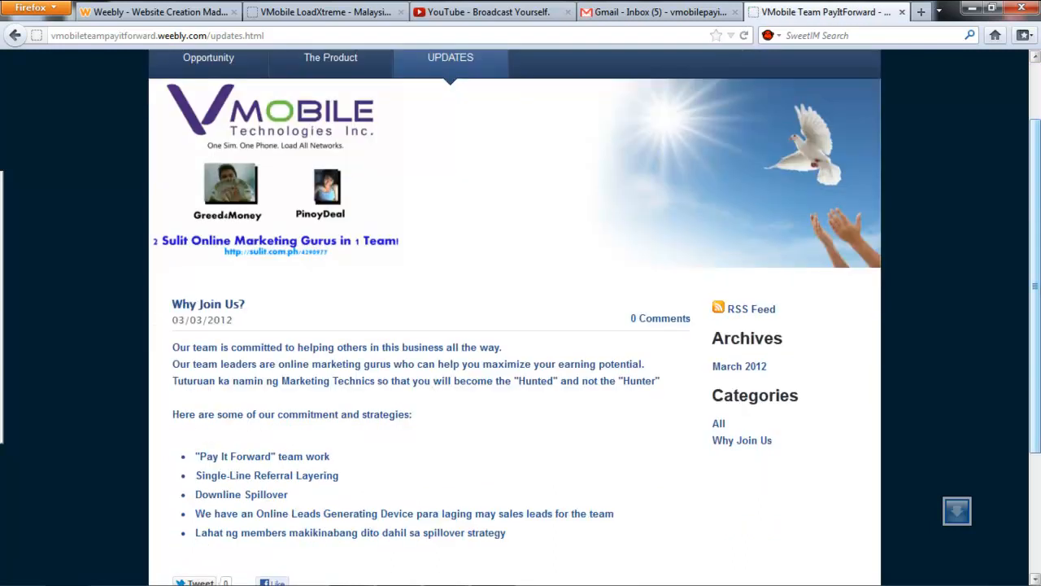
pyautogui.scroll(-2, 520, 325)
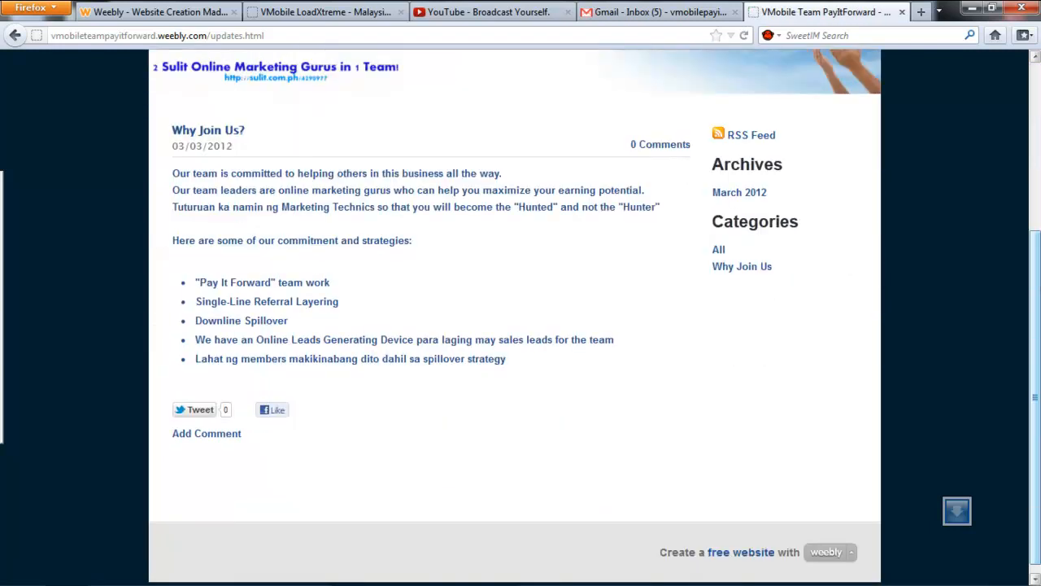
pyautogui.click(272, 409)
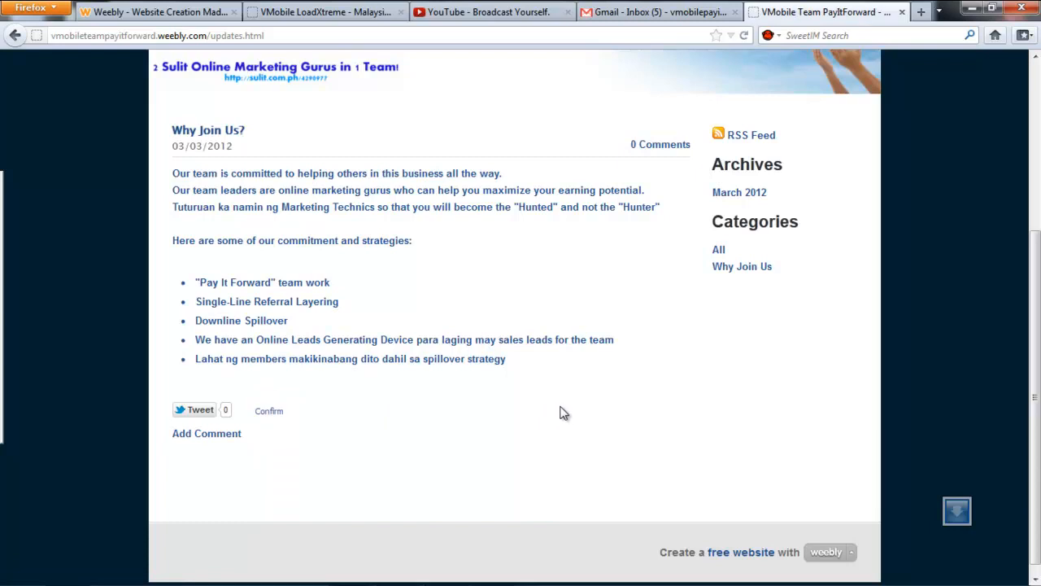
pyautogui.scroll(5, 493, 379)
pyautogui.click(205, 157)
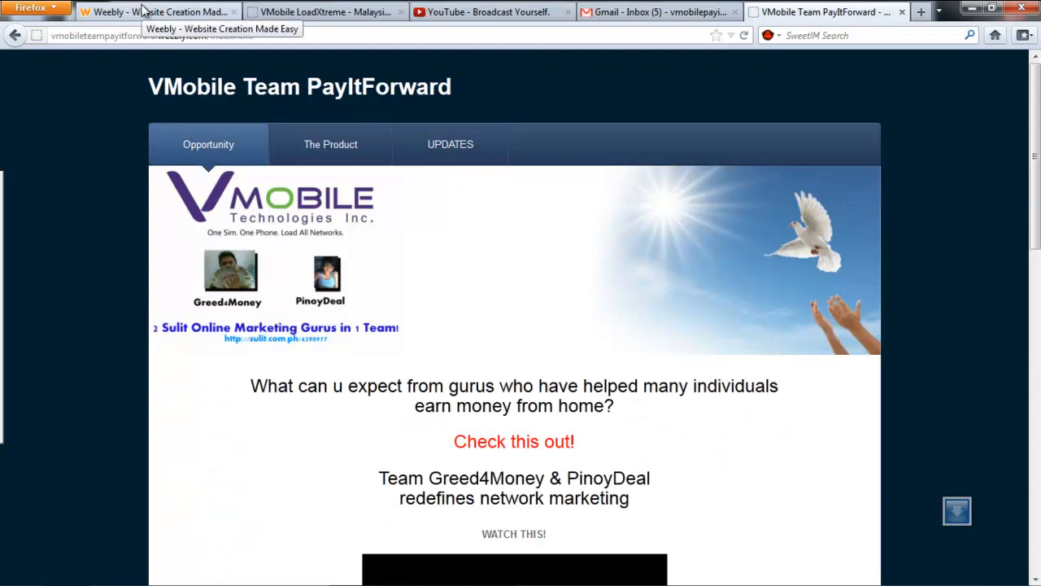
pyautogui.click(142, 10)
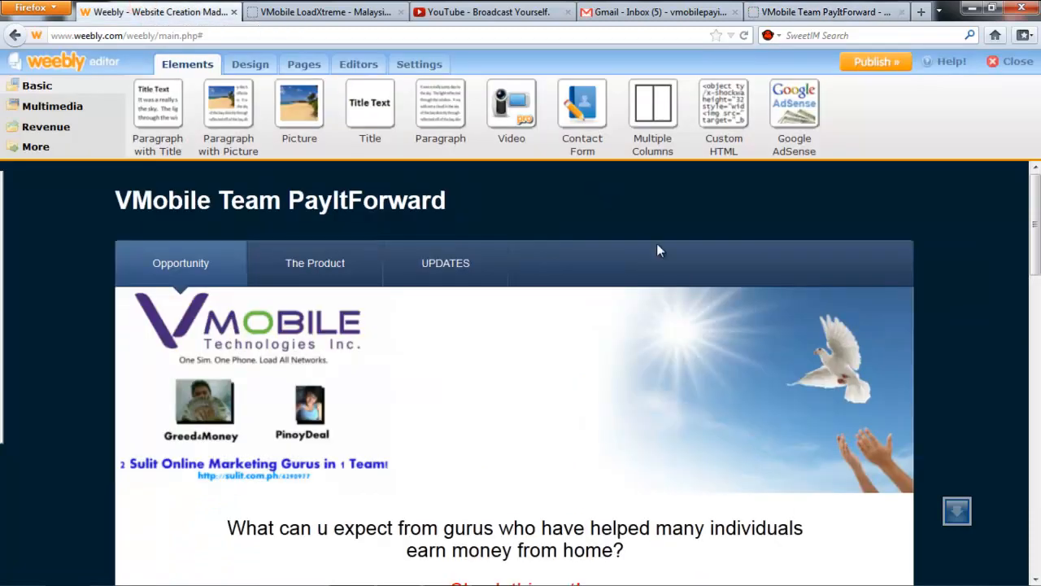